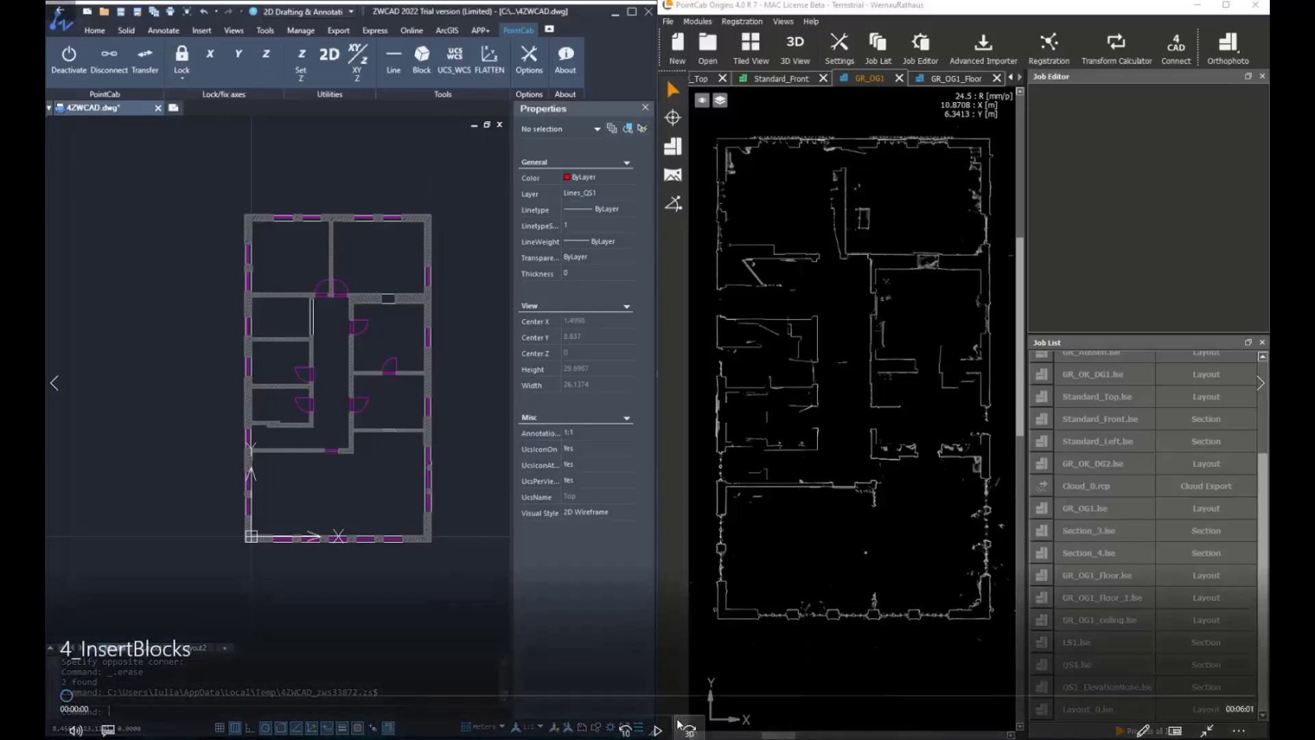
- Run PC_Tools Insert blocks from the PointCab ribbon's Block button
left_click(658, 730)
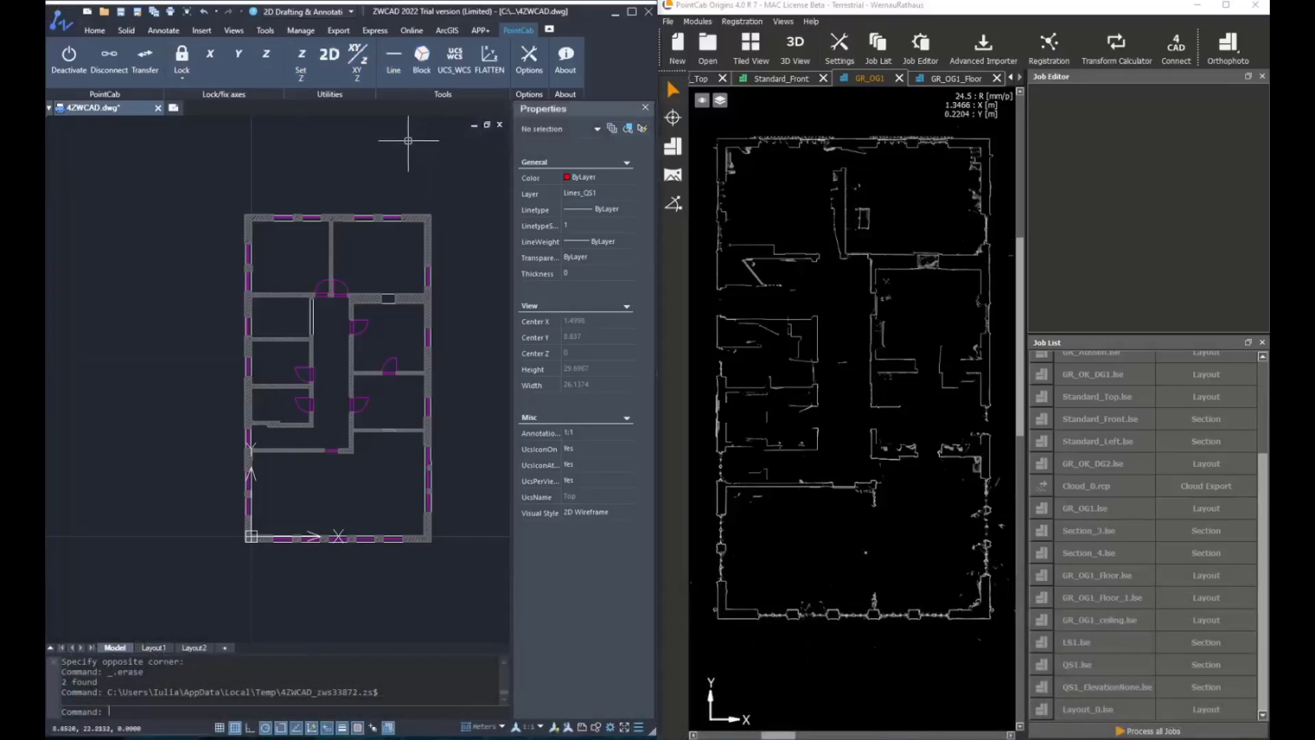
- Reload the block template file and choose the Hoehe_Boden floor-height block
left_click(422, 57)
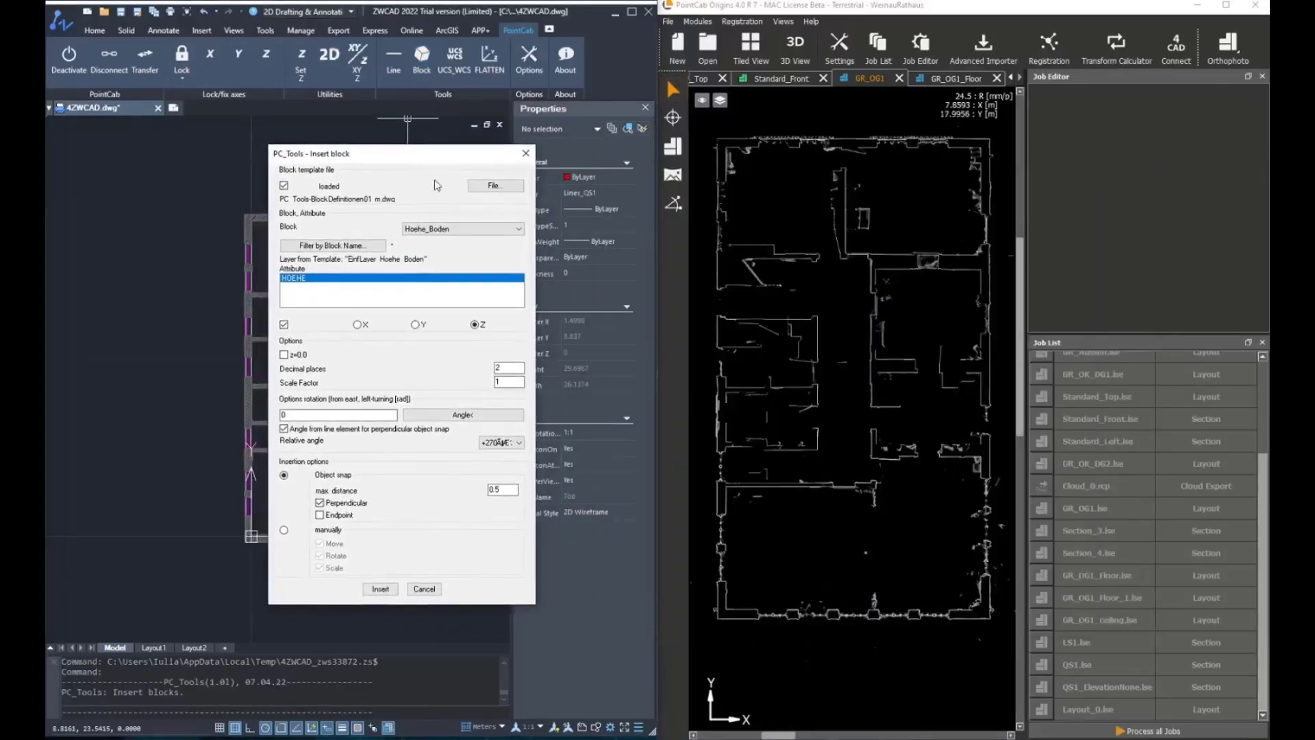
left_click(495, 185)
left_click(428, 365)
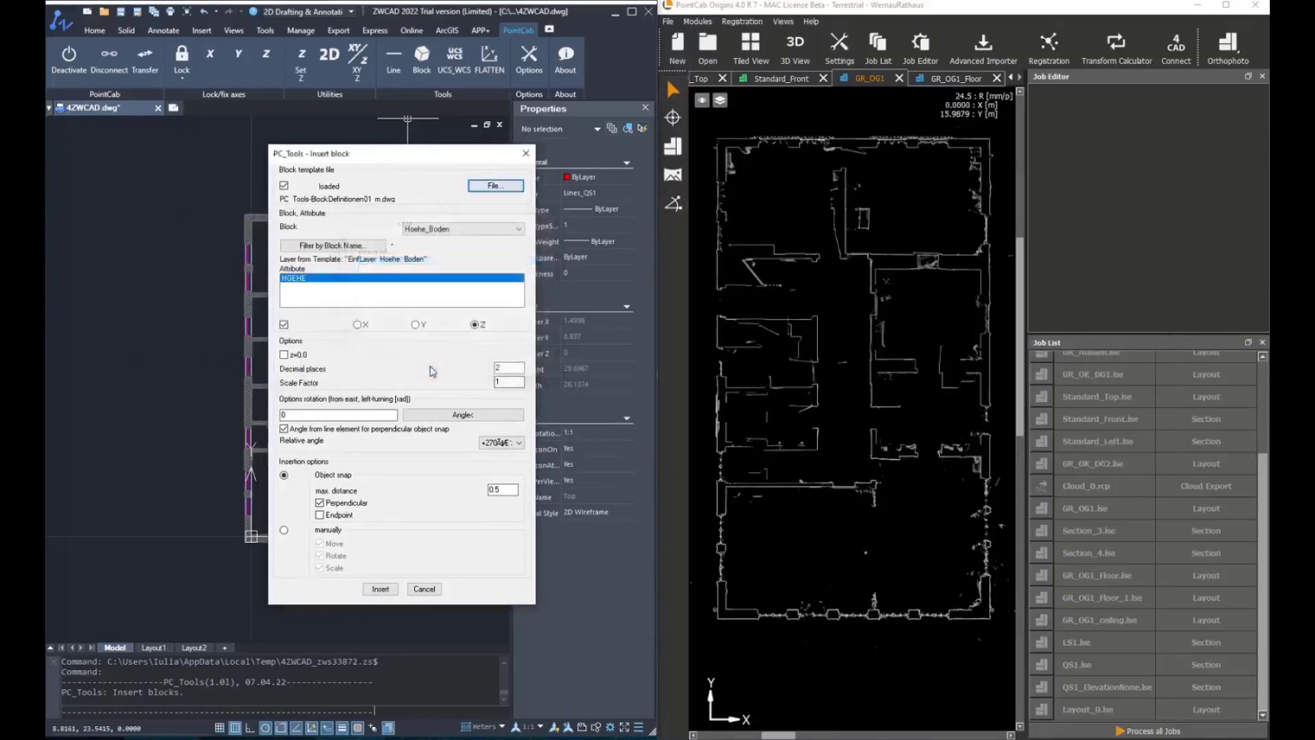
left_click(428, 230)
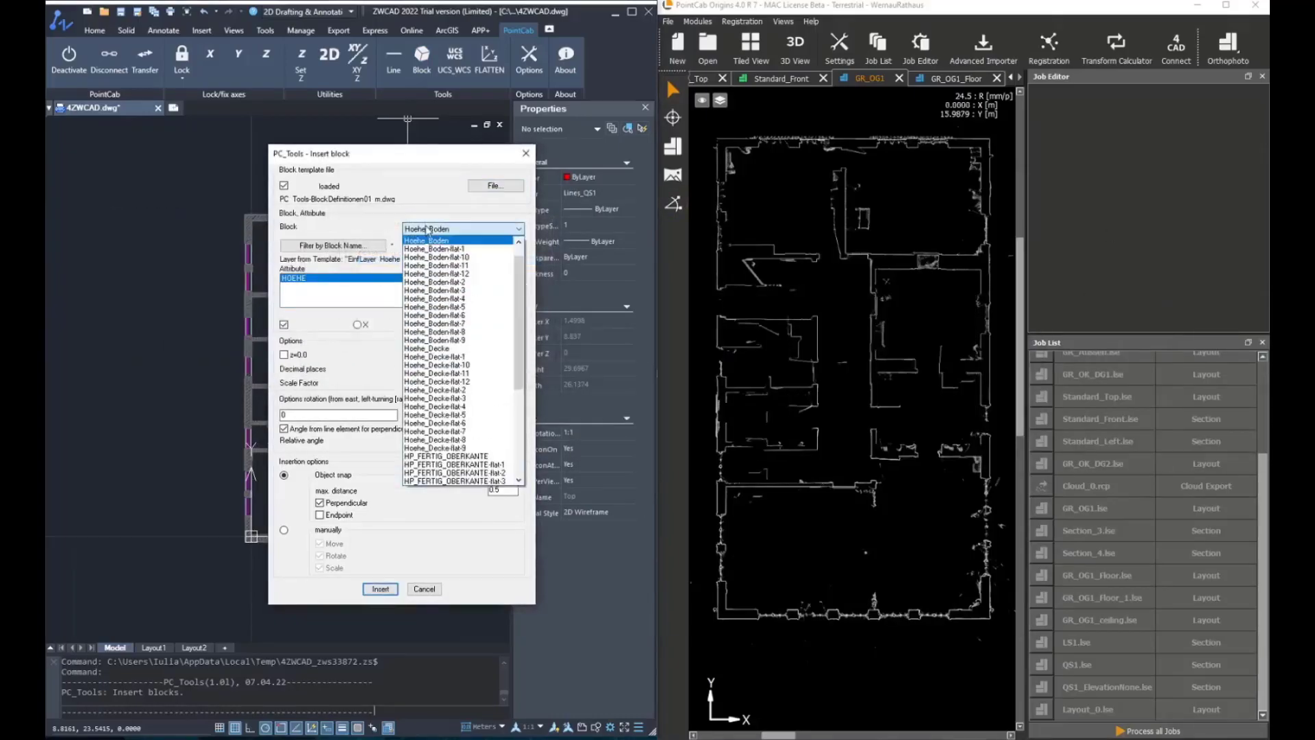
scroll(498, 312, "down", 6)
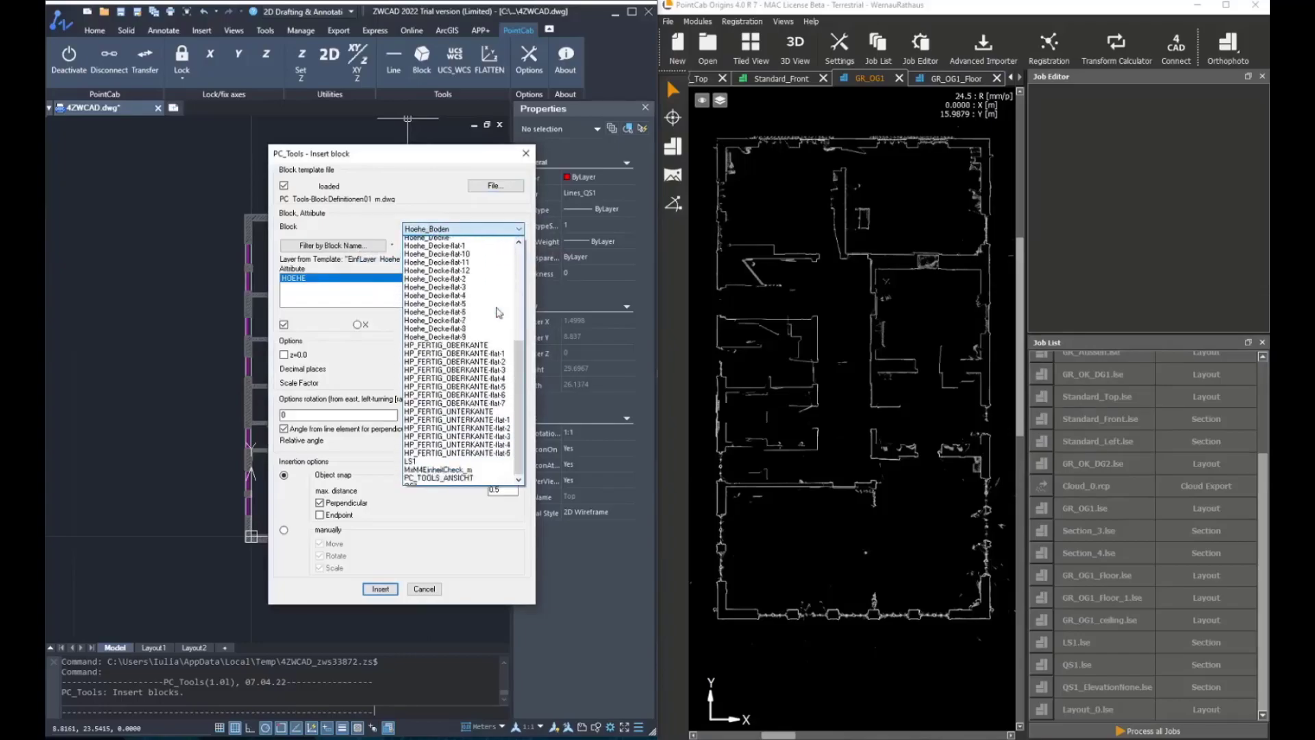
scroll(495, 301, "up", 7)
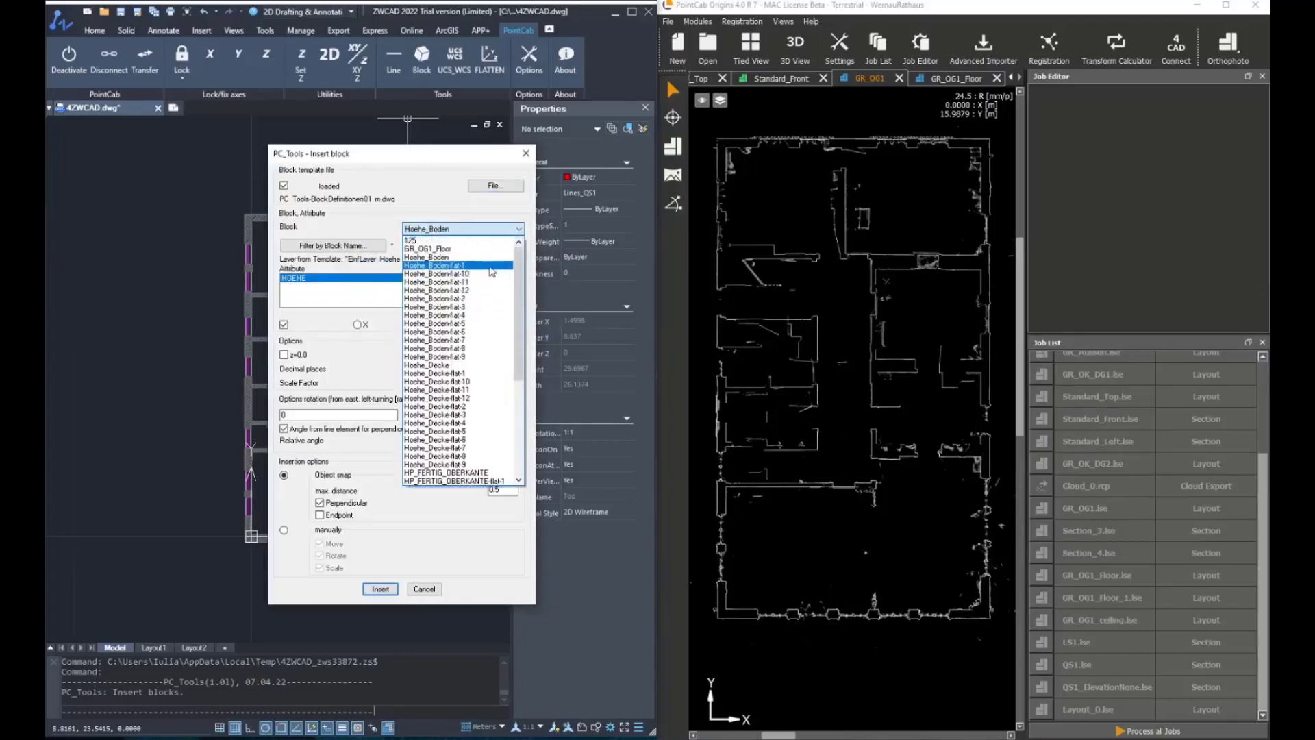
left_click(487, 258)
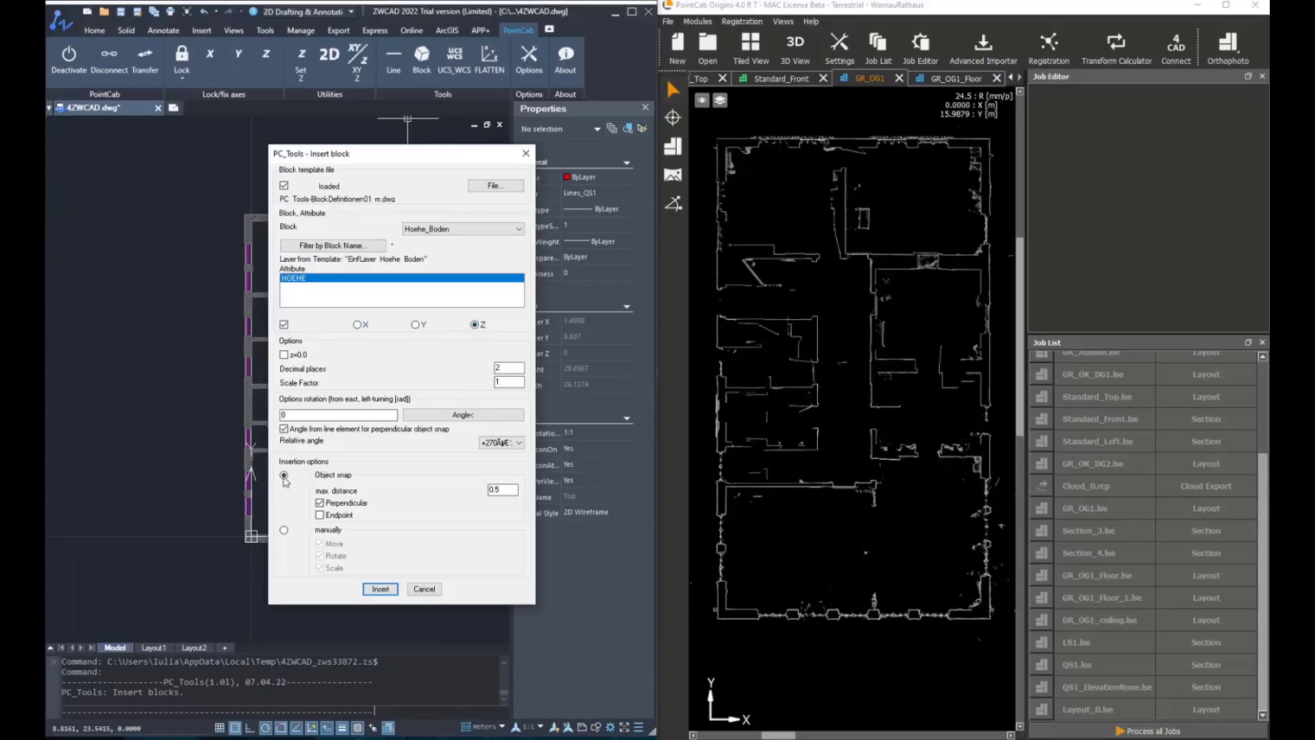
- Turn off perpendicular snapping, set relative angle 0.0, and show the GR_OG1_Floor plan in PointCab
left_click(320, 503)
left_click(490, 443)
left_click(493, 457)
left_click(918, 82)
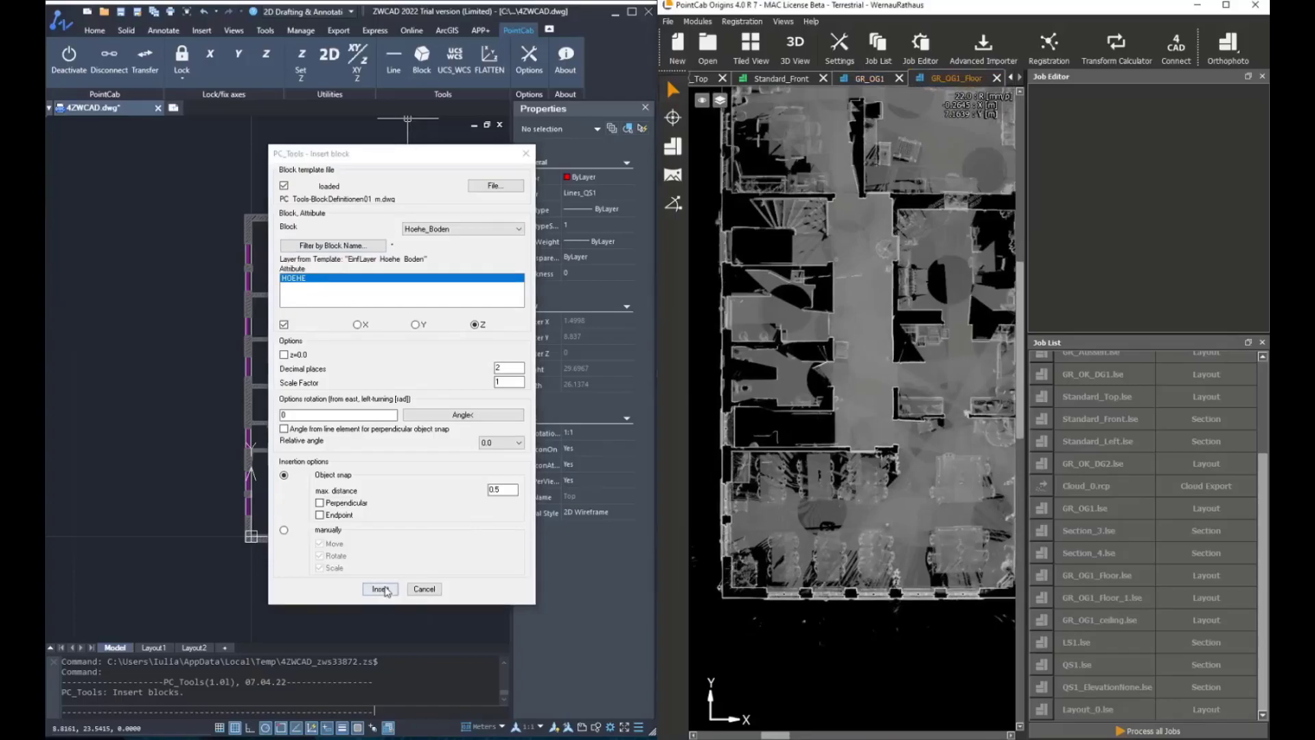
- Start insertion with 4CAD Connect and pick floor points in the lower and middle rooms
left_click(381, 589)
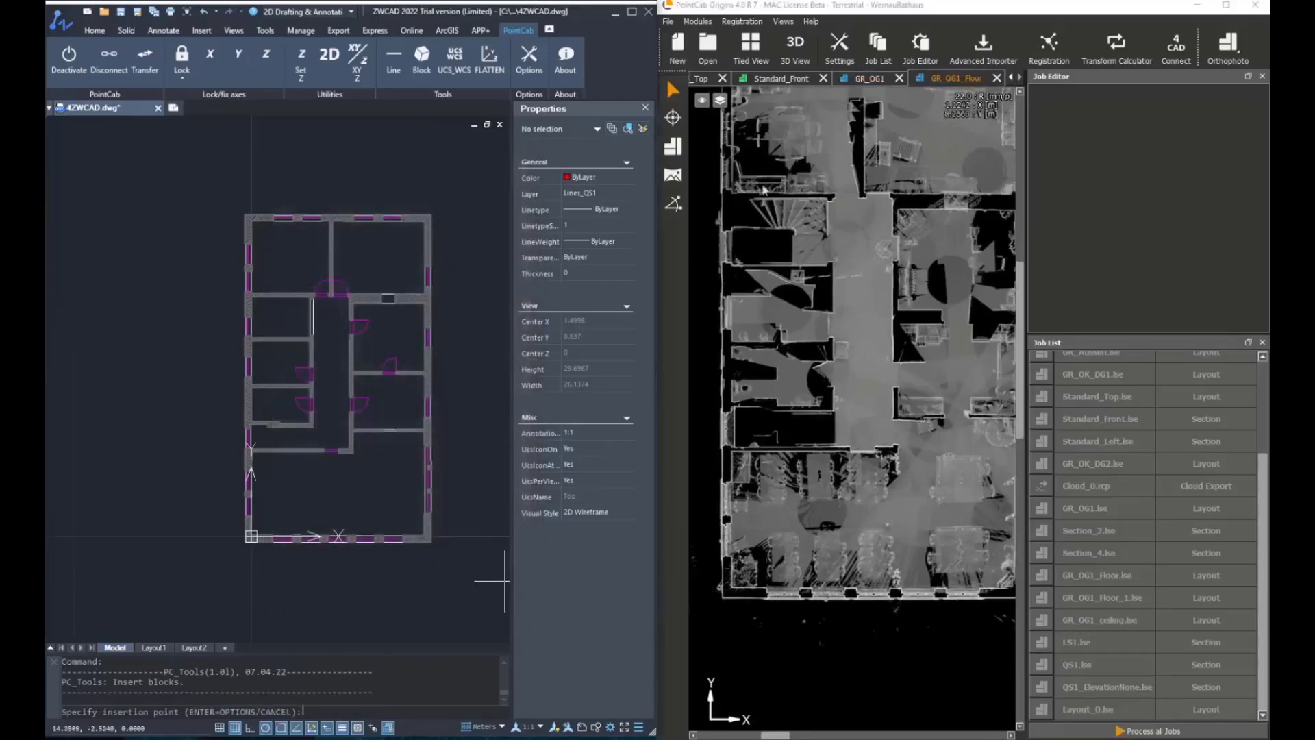
left_click(1177, 45)
left_click(673, 117)
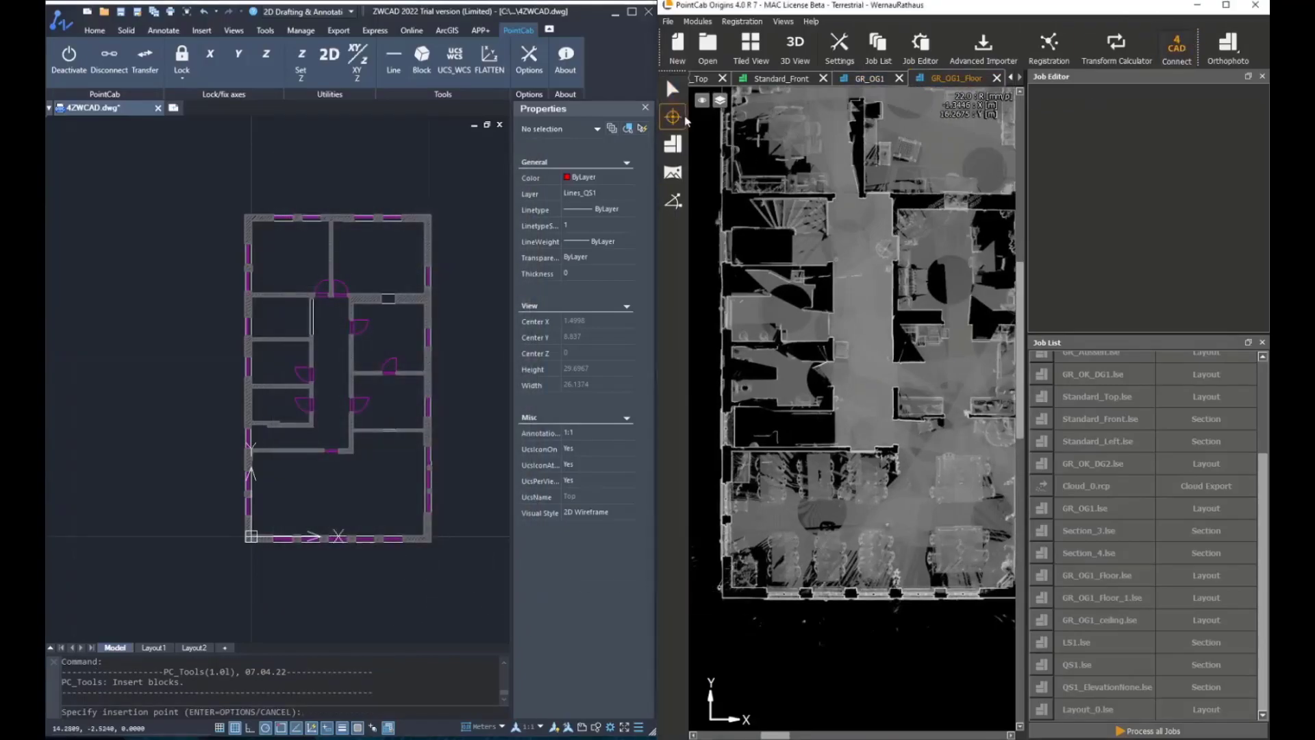
left_click(773, 519)
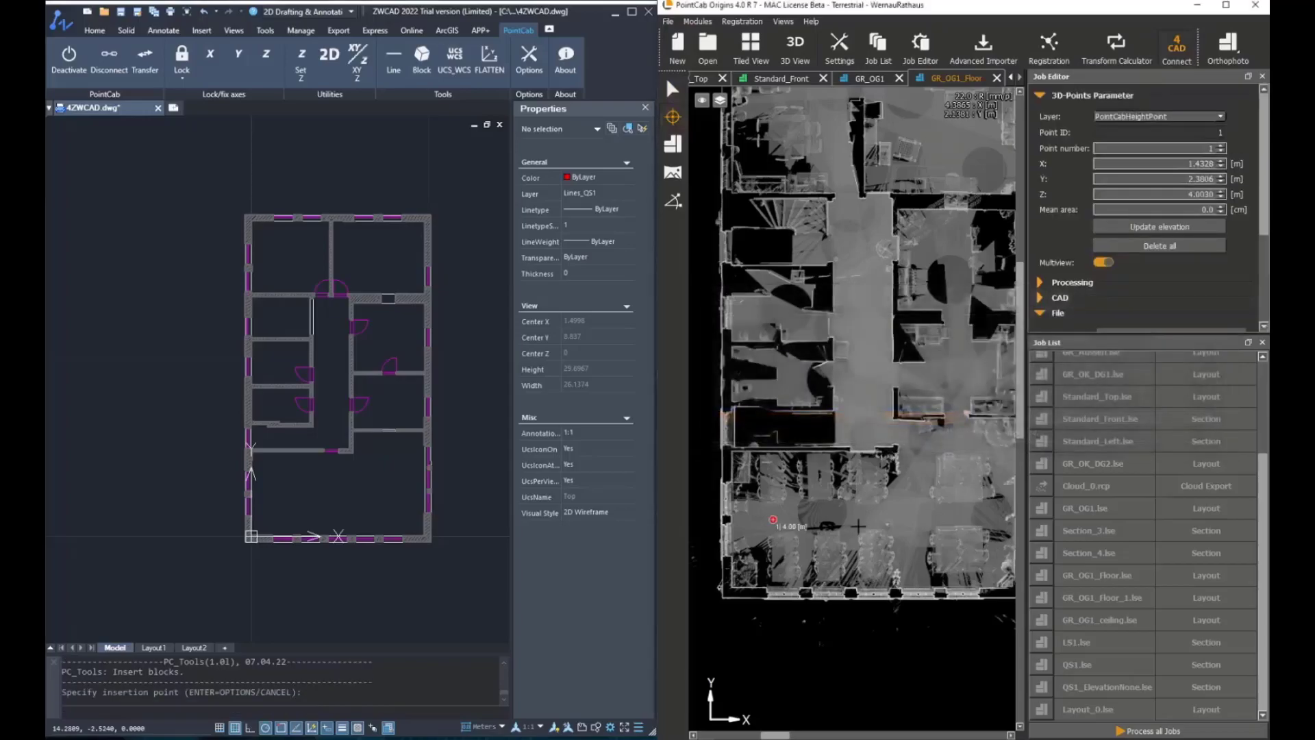
left_click(960, 515)
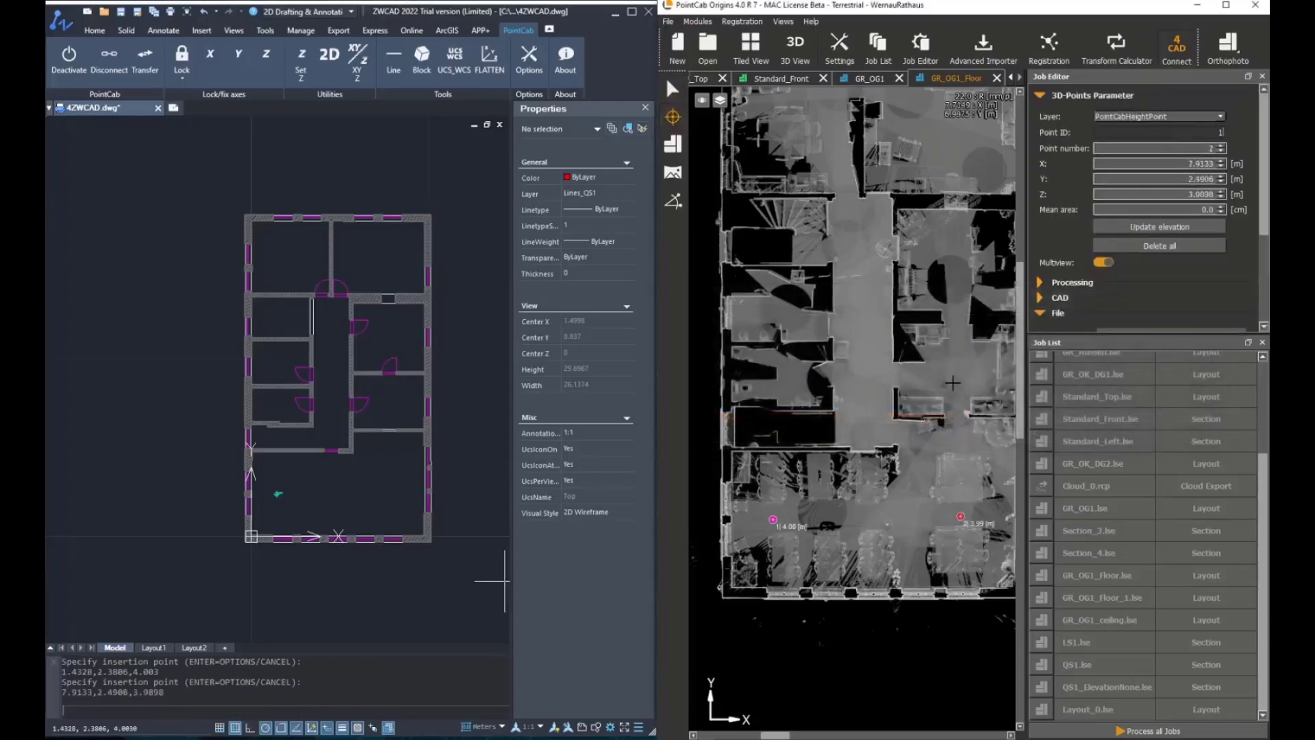
left_click(954, 367)
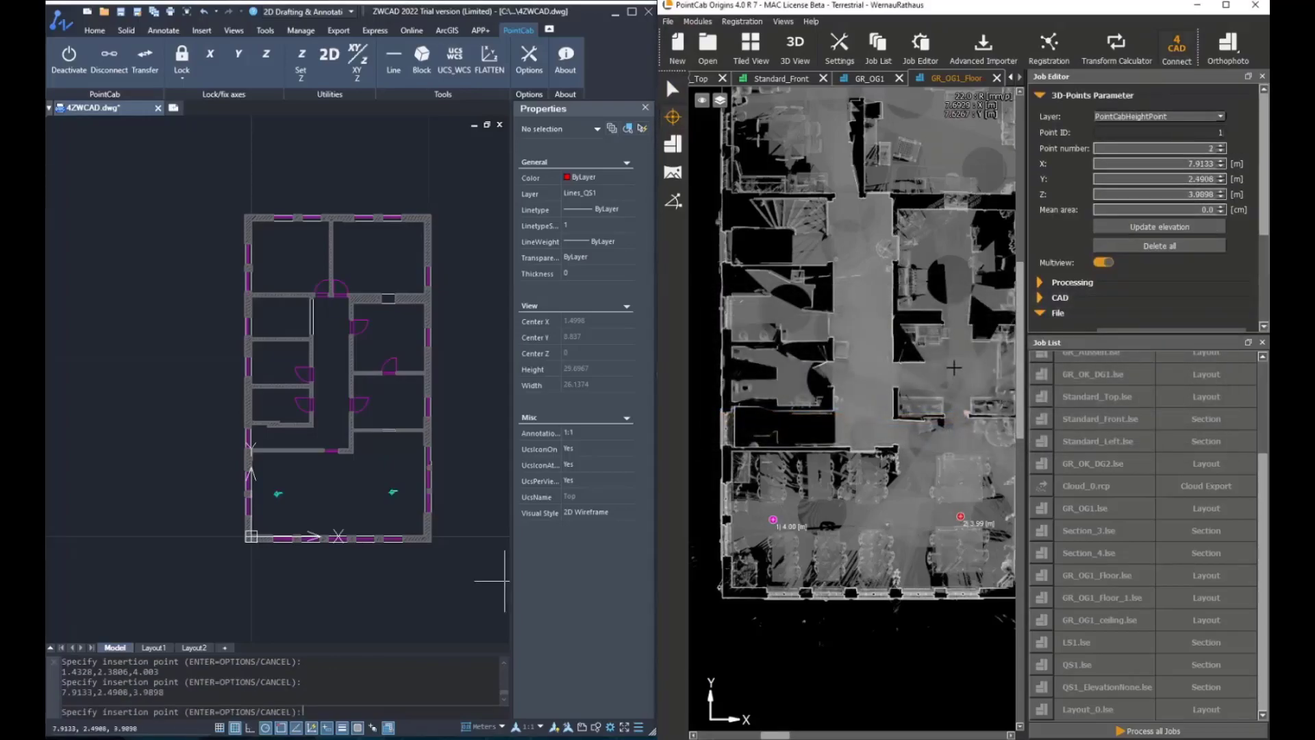
left_click(865, 382)
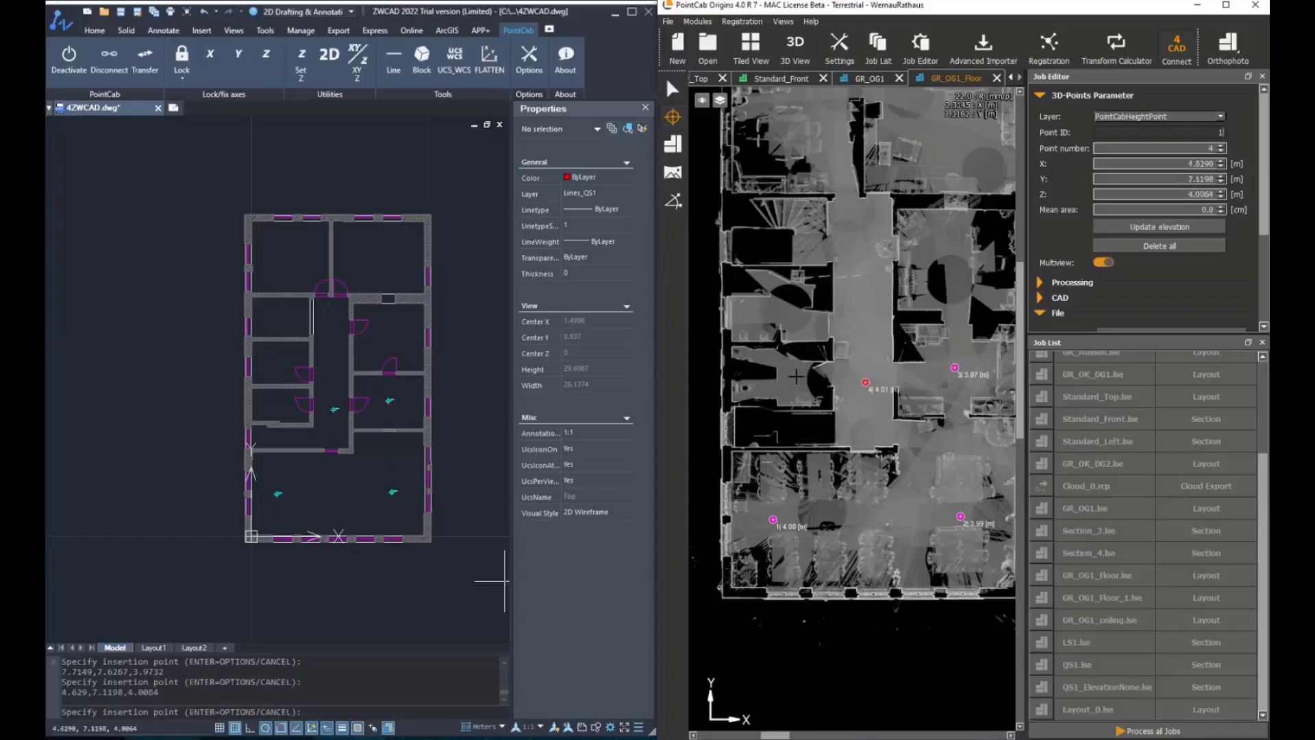
left_click(793, 376)
- Pick floor points in the upper rooms, including the top-left and top-right rooms
left_click(779, 312)
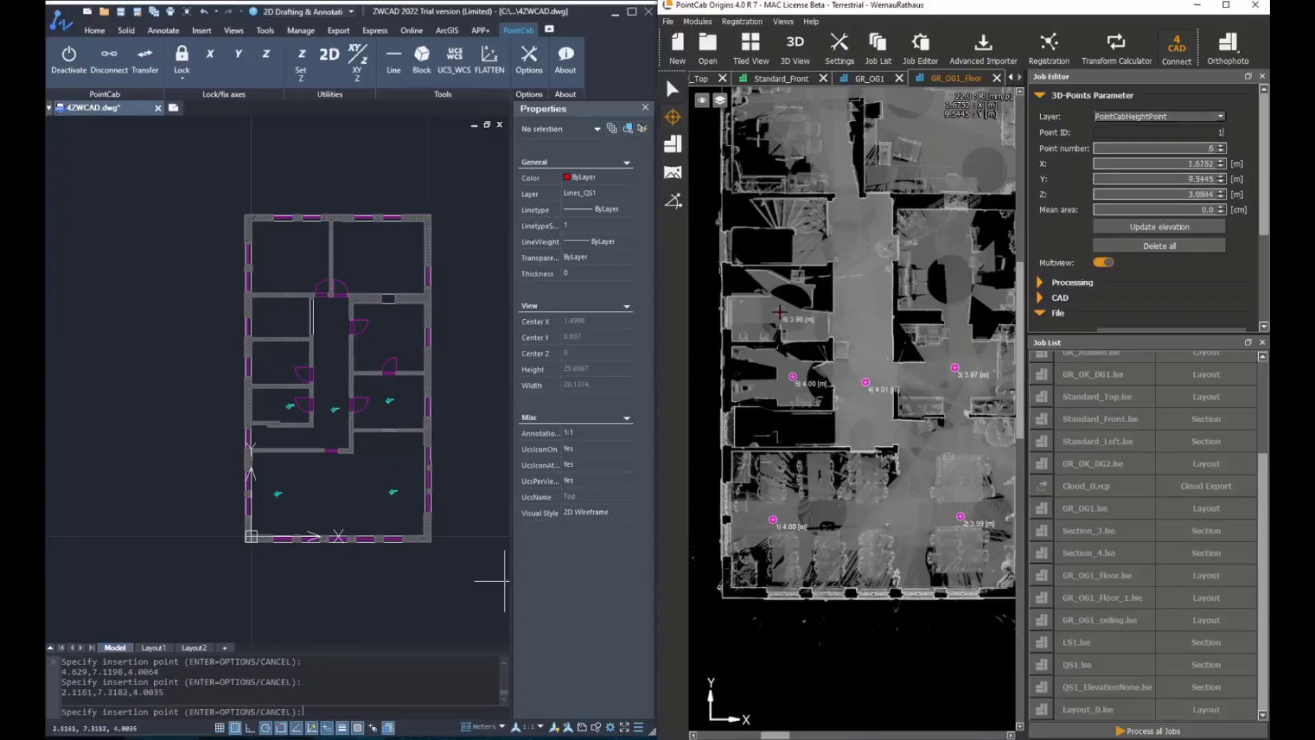
left_click(947, 247)
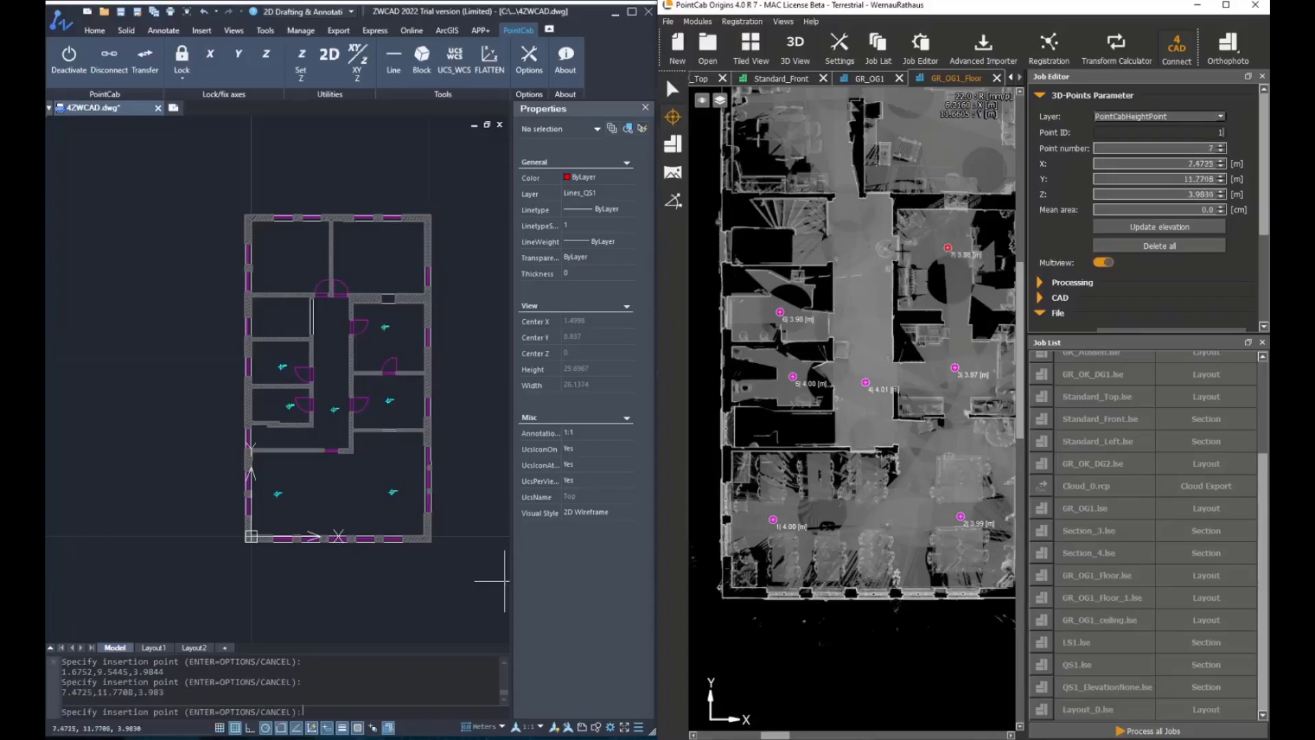
left_click(860, 249)
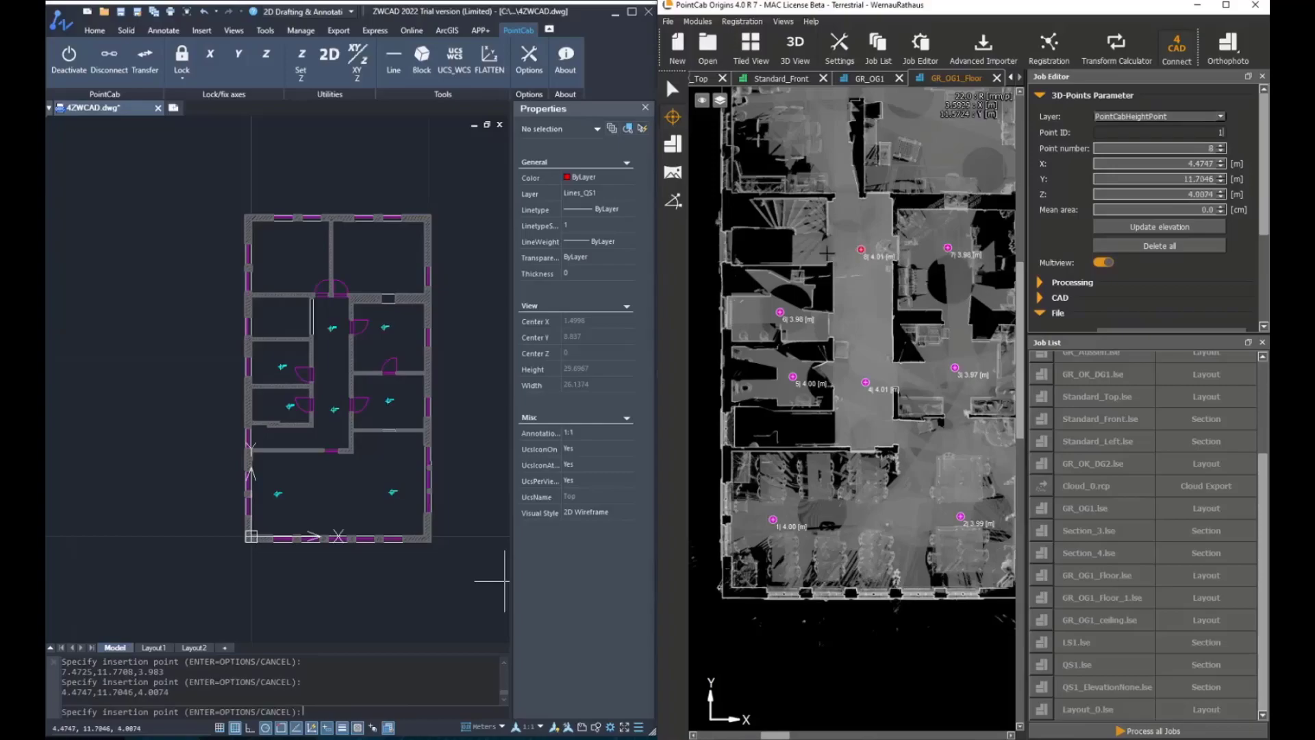
left_click(805, 247)
middle_click_drag(856, 198, 841, 282)
left_click(817, 218)
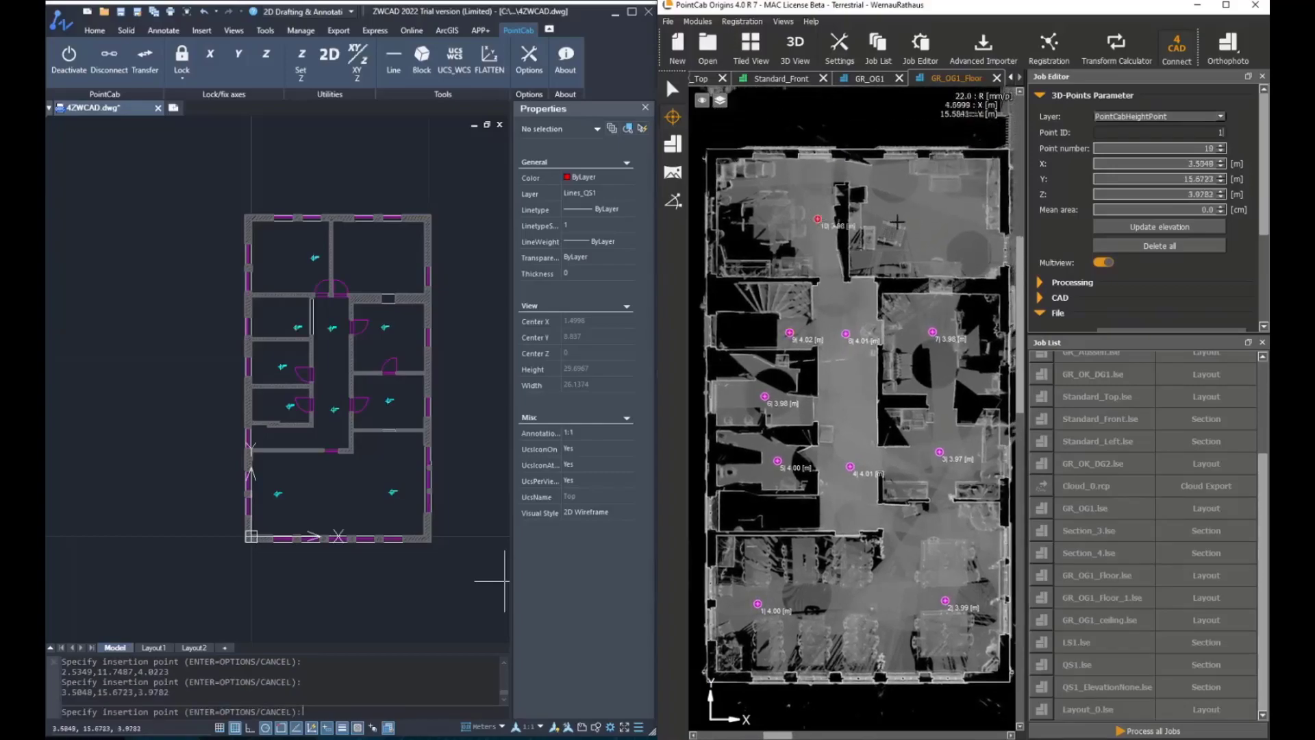
left_click(926, 218)
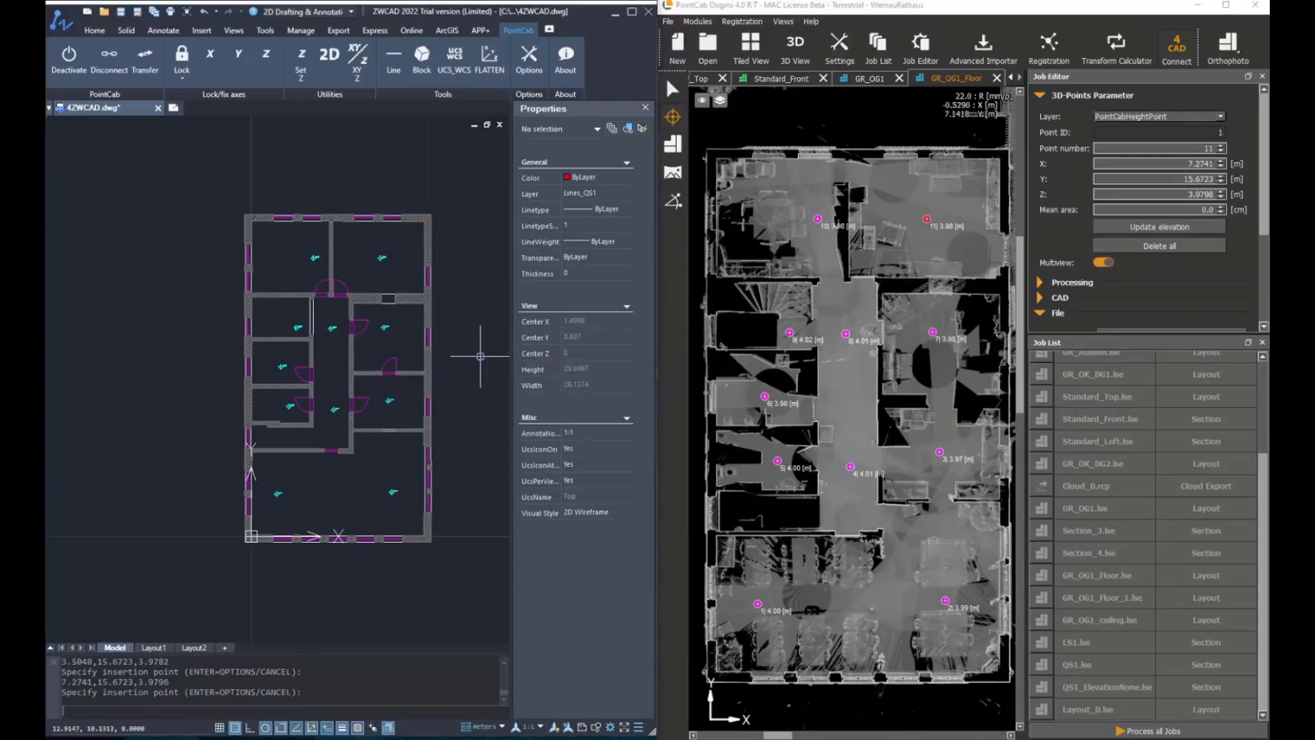
- End floor-block placement, inspect height labels such as 4.00 and 4.01, and relaunch Block insertion
key("Return")
left_click(567, 605)
scroll(367, 523, "up", 6)
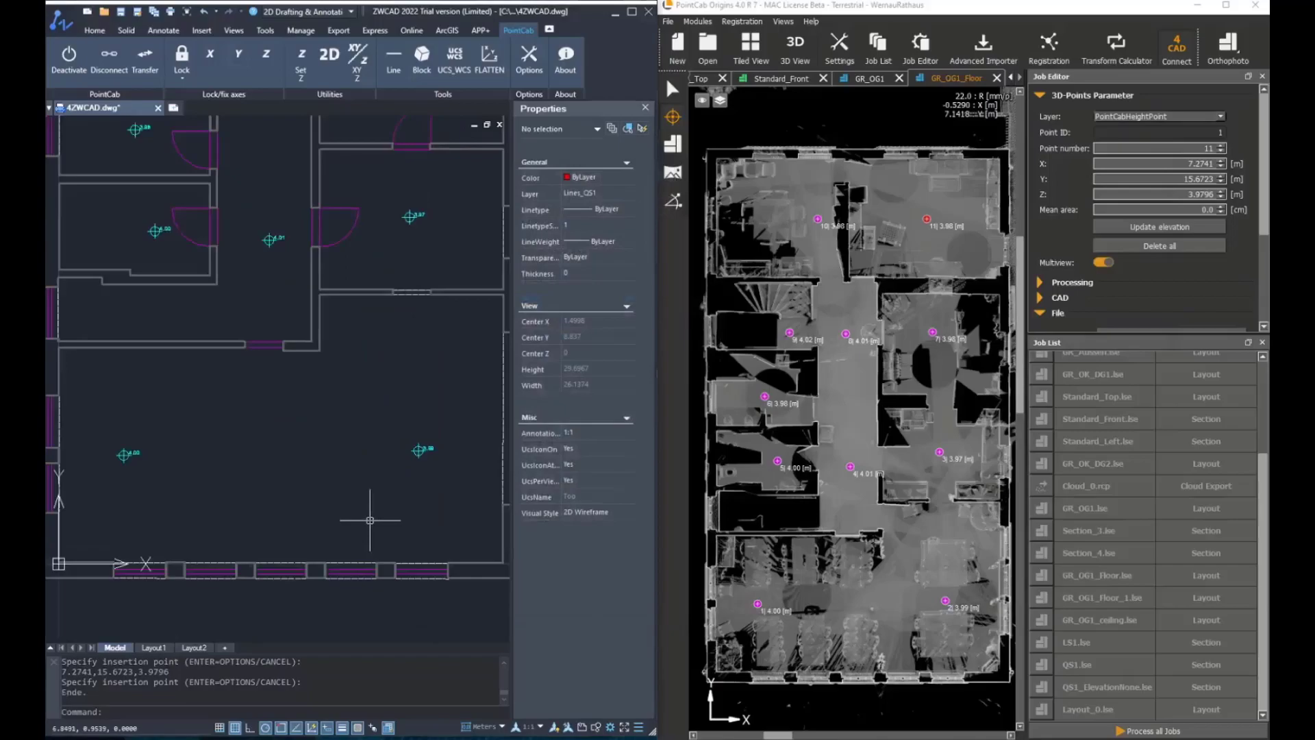
scroll(295, 332, "down", 8)
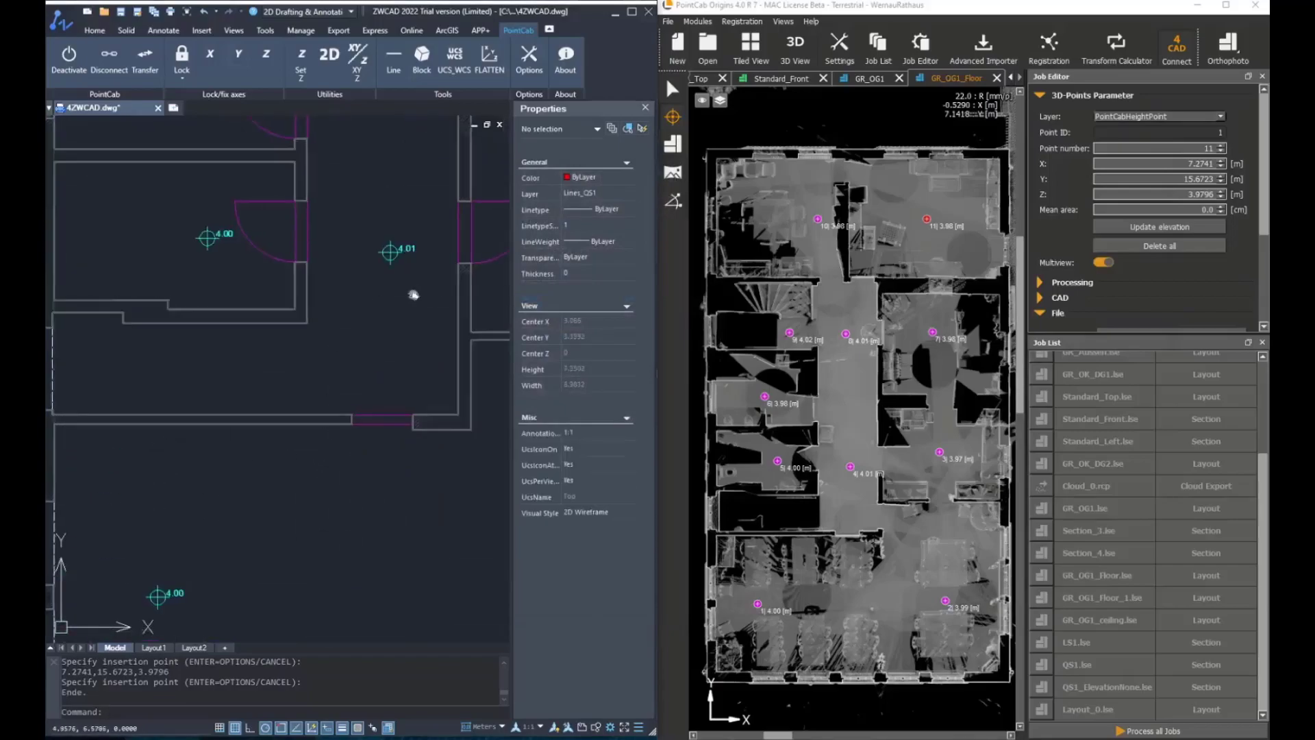
scroll(375, 315, "up", 3)
scroll(375, 315, "down", 6)
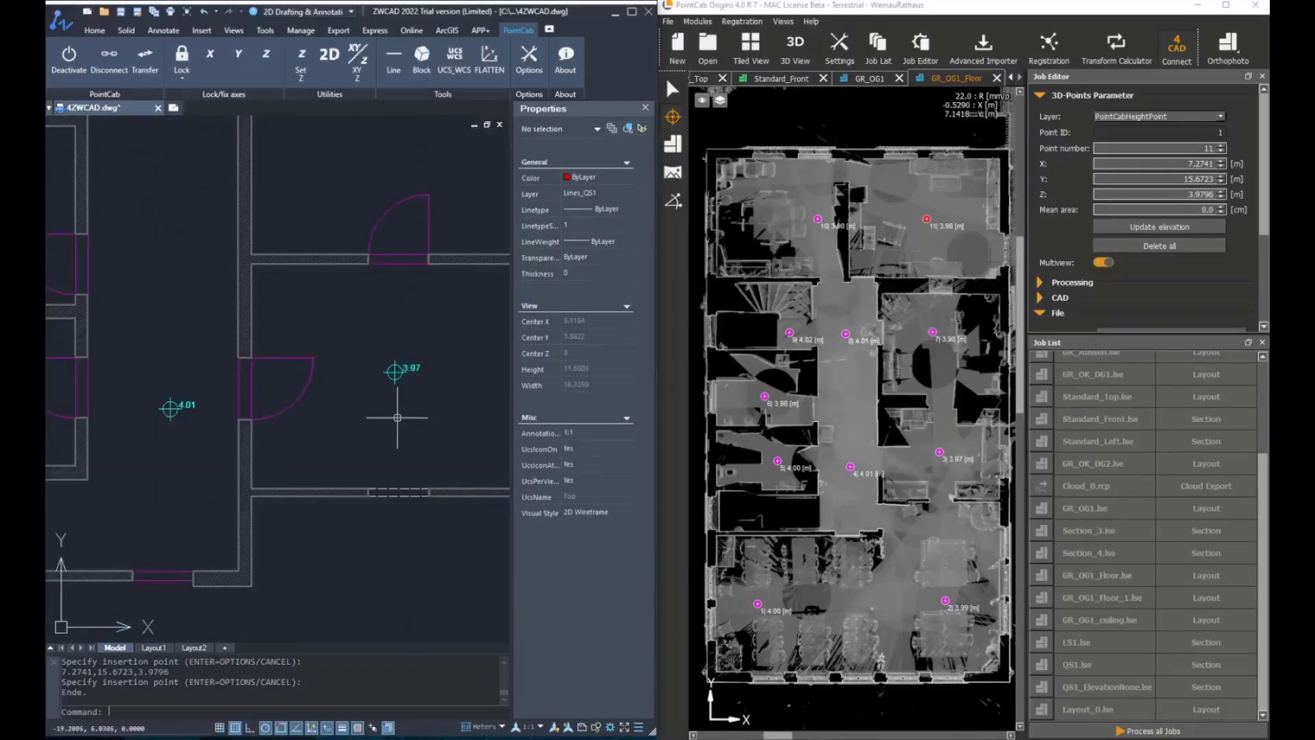
left_click(422, 57)
- Switch to the Hoehe_Decke block with Z-axis values and open GR_OG1_ceiling.lse in PointCab
left_click(439, 153)
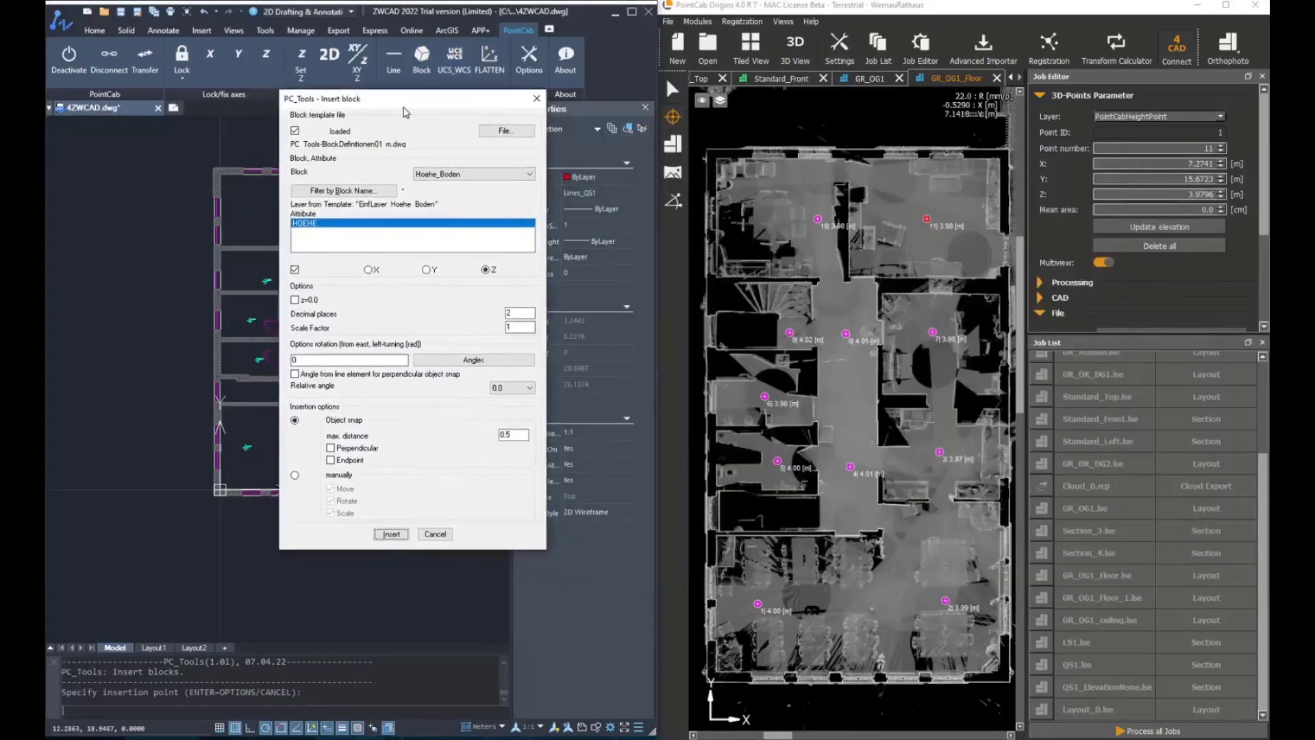
left_click(472, 174)
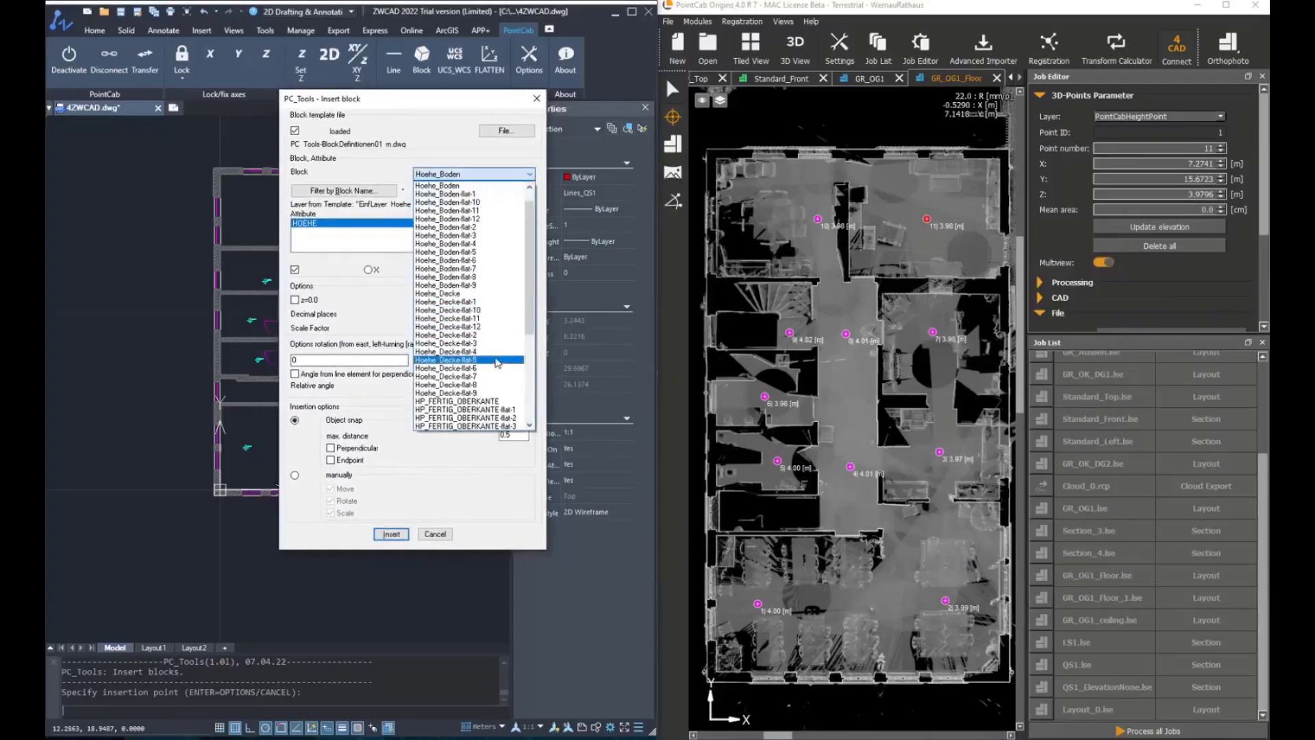
left_click(452, 311)
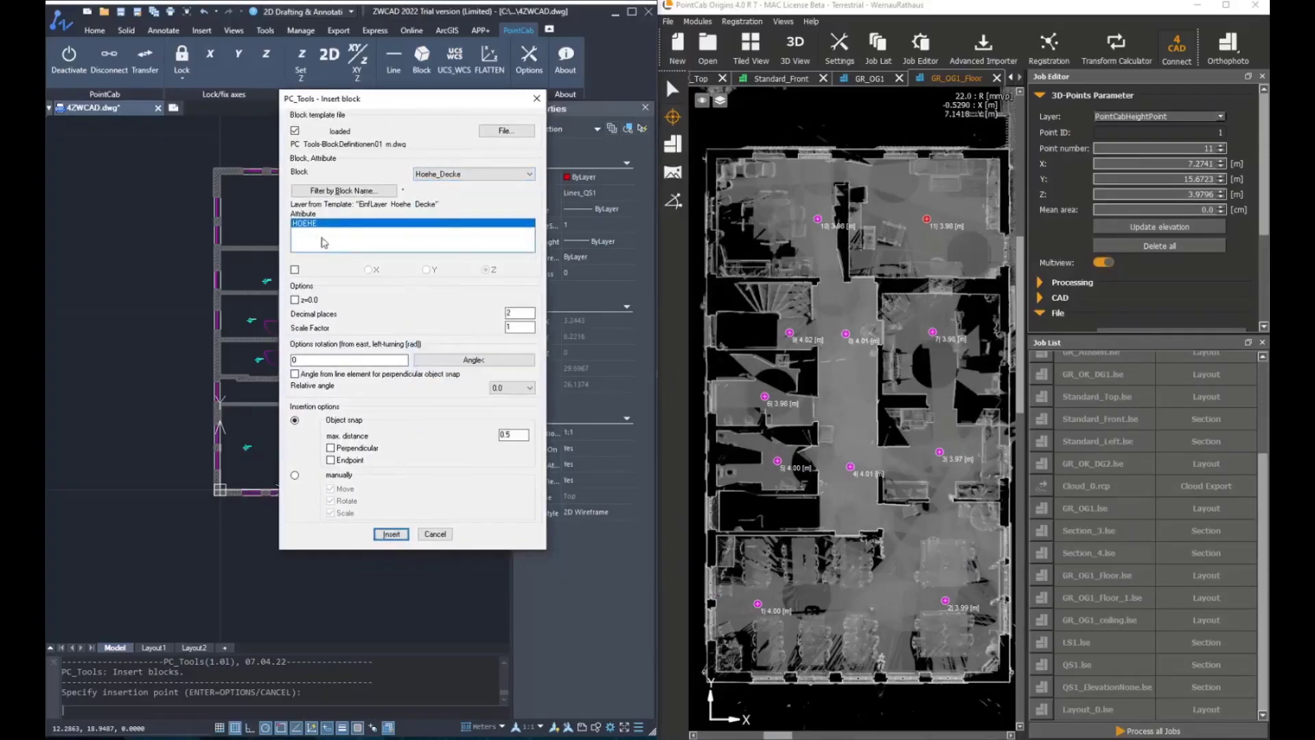
left_click(295, 269)
double_click(1115, 613)
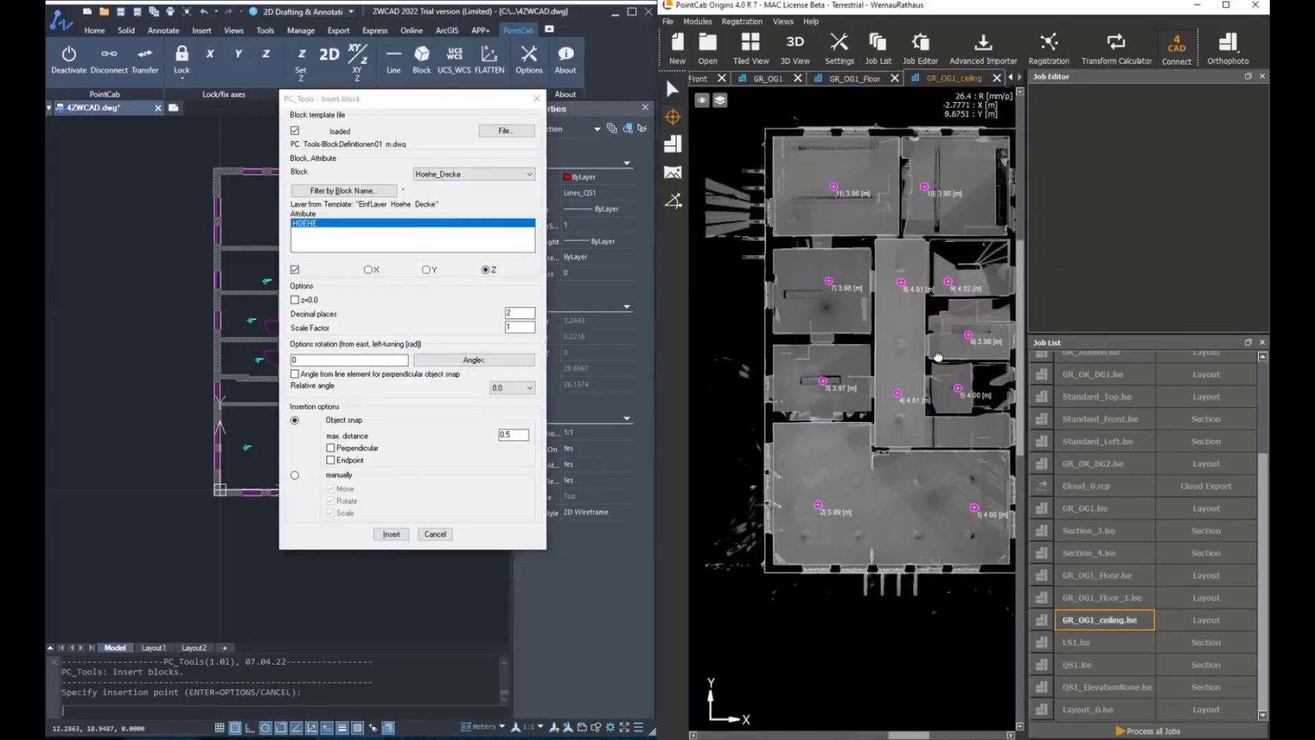
- Start the ceiling insertion and pick ceiling points in the lower rooms up to point 16
left_click(389, 534)
scroll(804, 509, "up", 2)
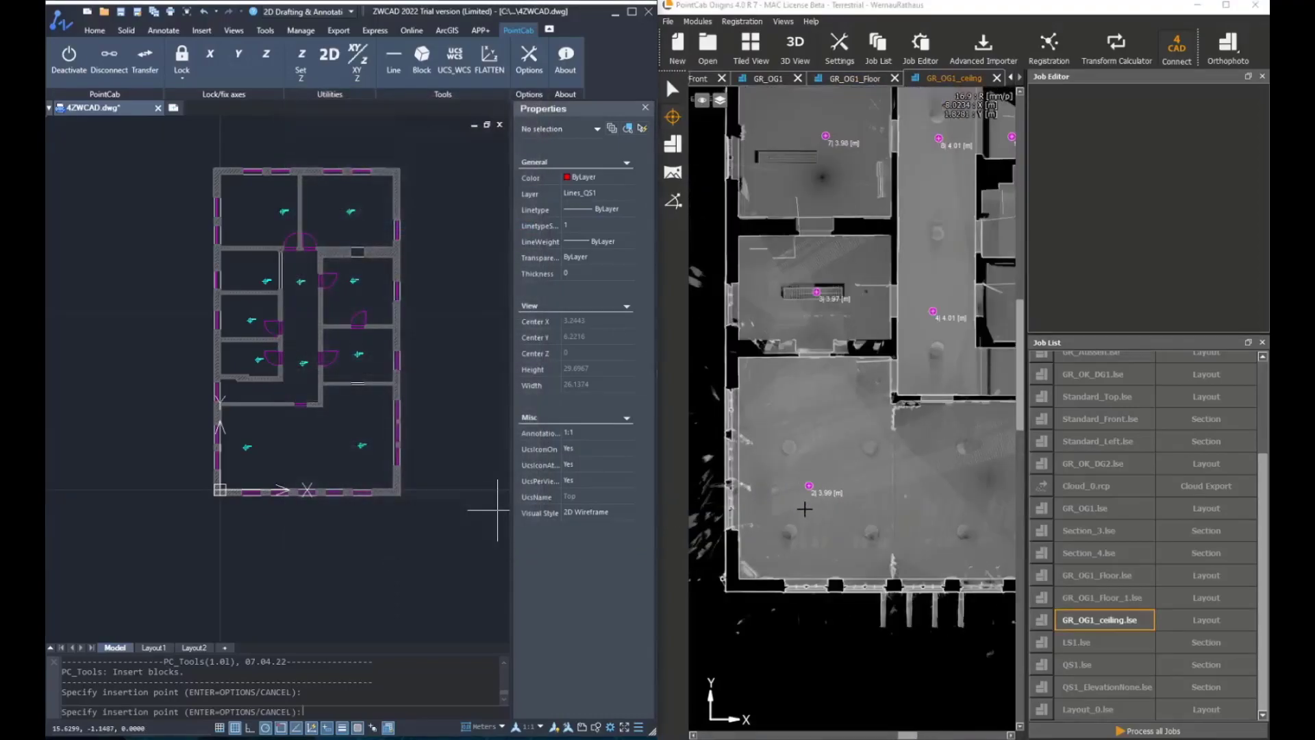
left_click(808, 498)
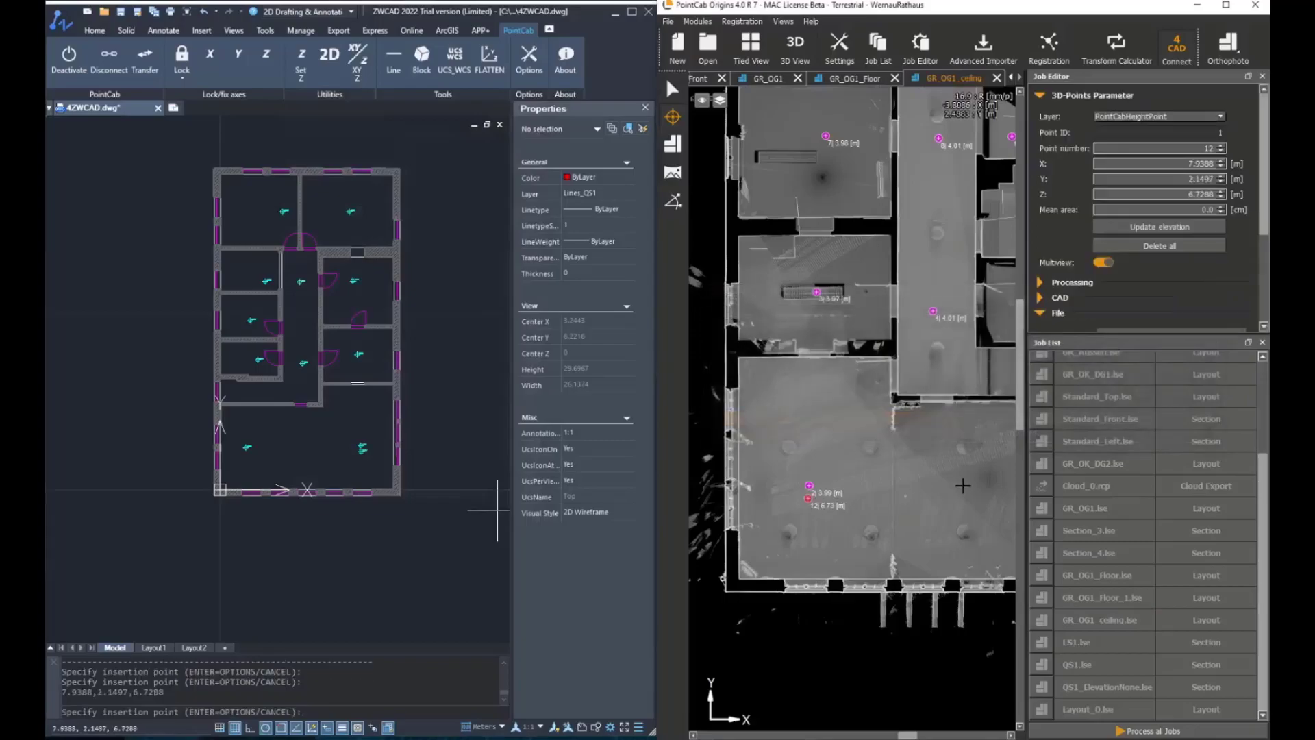
left_click(959, 492)
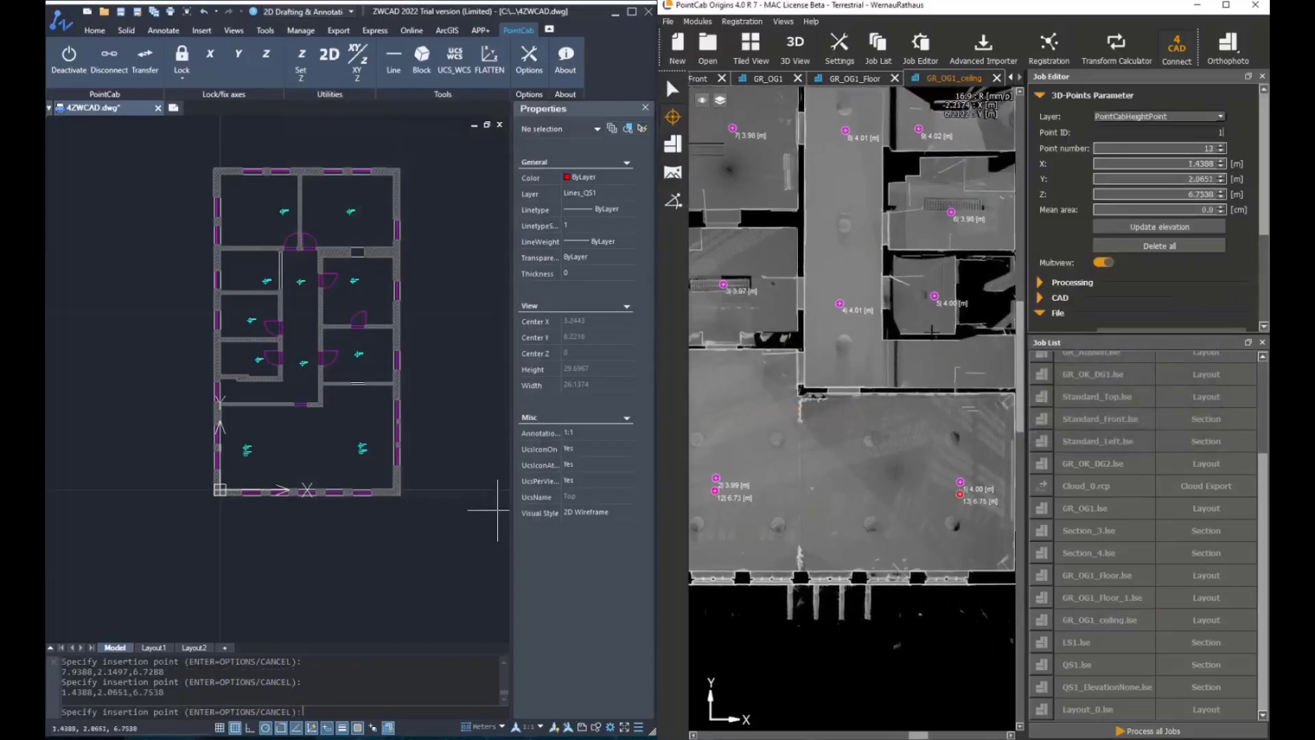
left_click(934, 307)
left_click(839, 317)
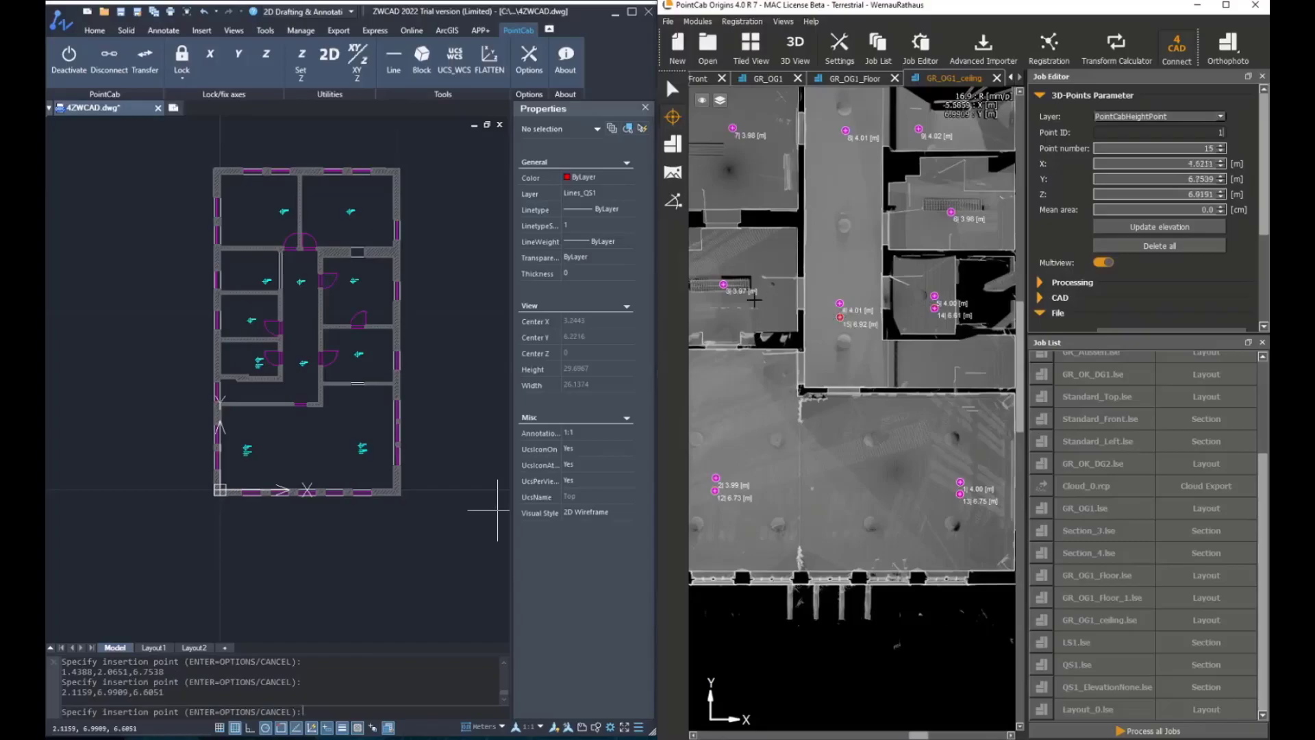
left_click(723, 299)
- Pick ceiling height points 17 to 22, including the upper rooms
left_click(950, 229)
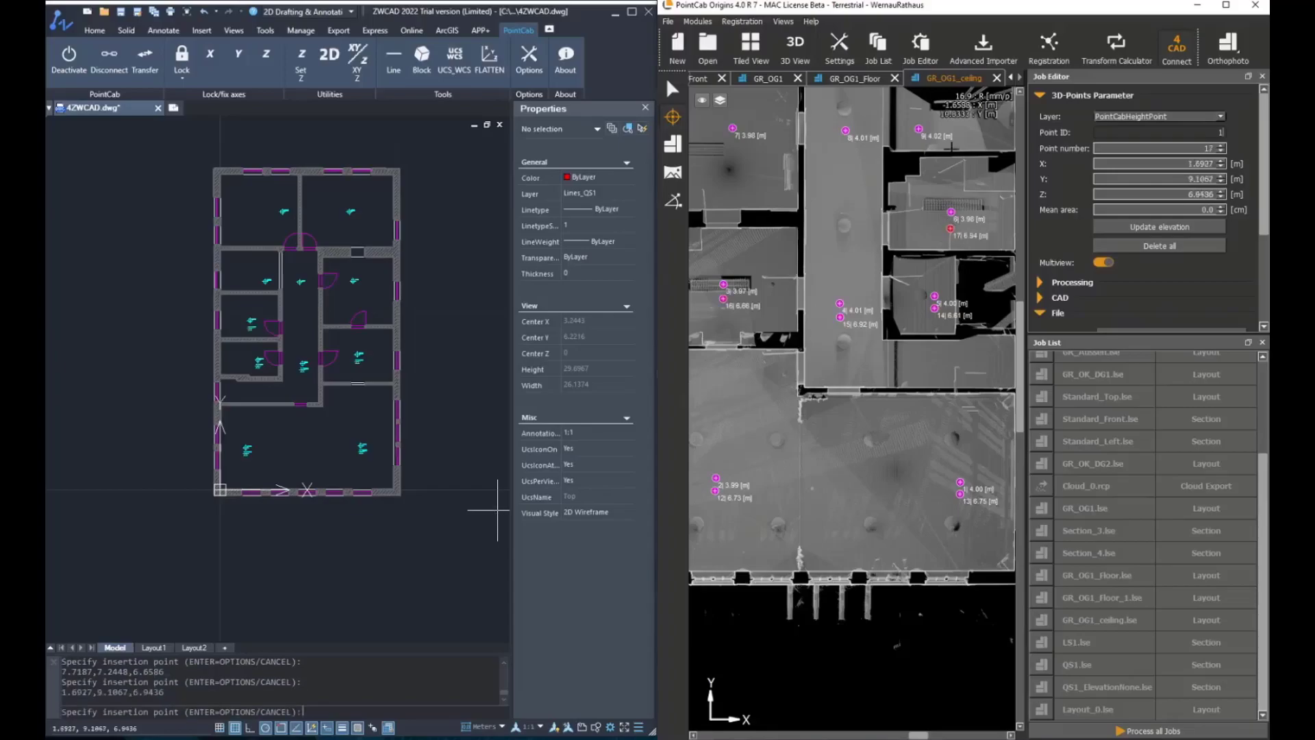
left_click(919, 141)
left_click(837, 153)
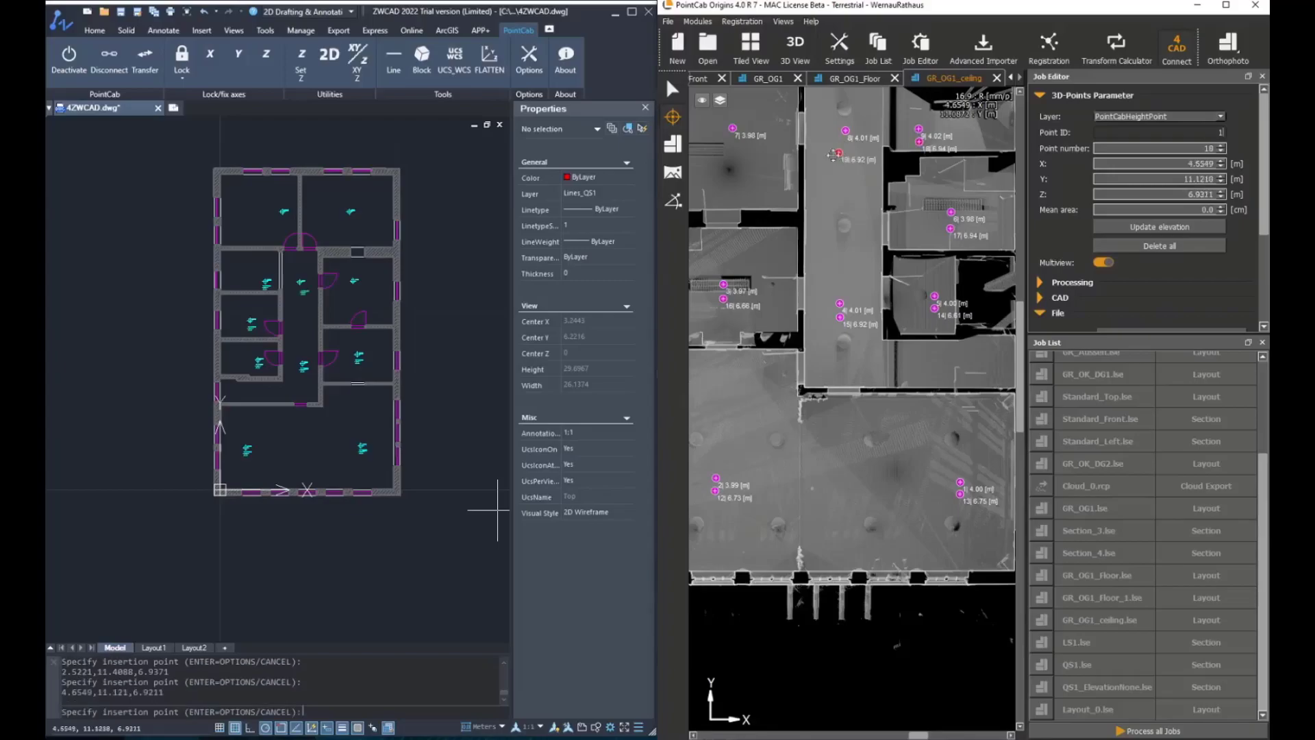
left_click(730, 143)
middle_click_drag(775, 161, 839, 400)
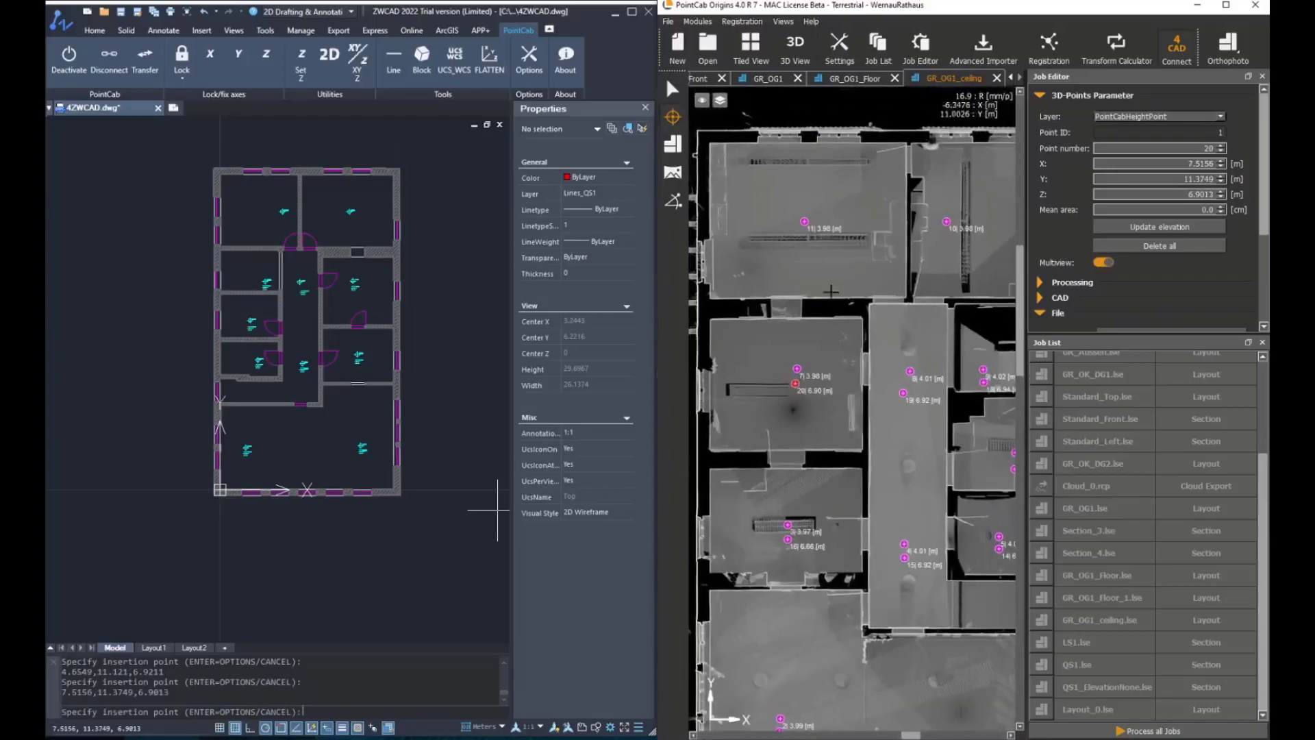
left_click(803, 255)
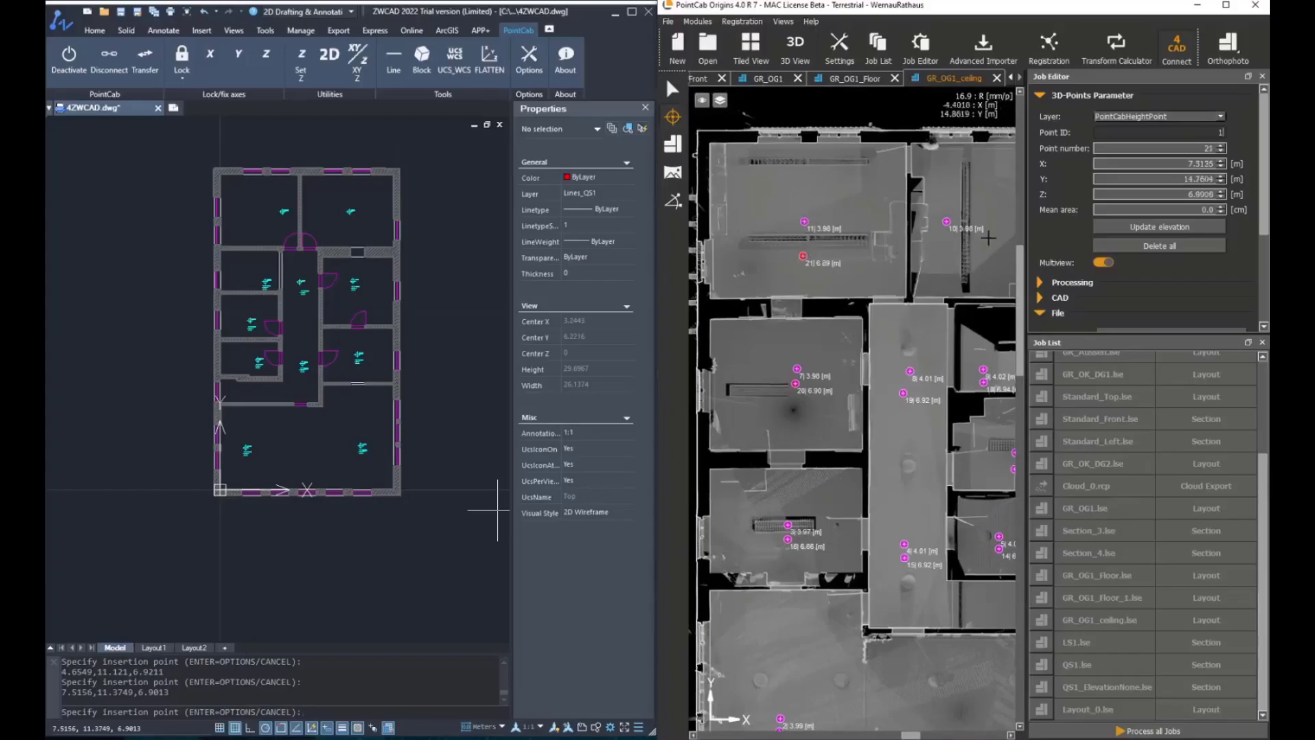
left_click(949, 238)
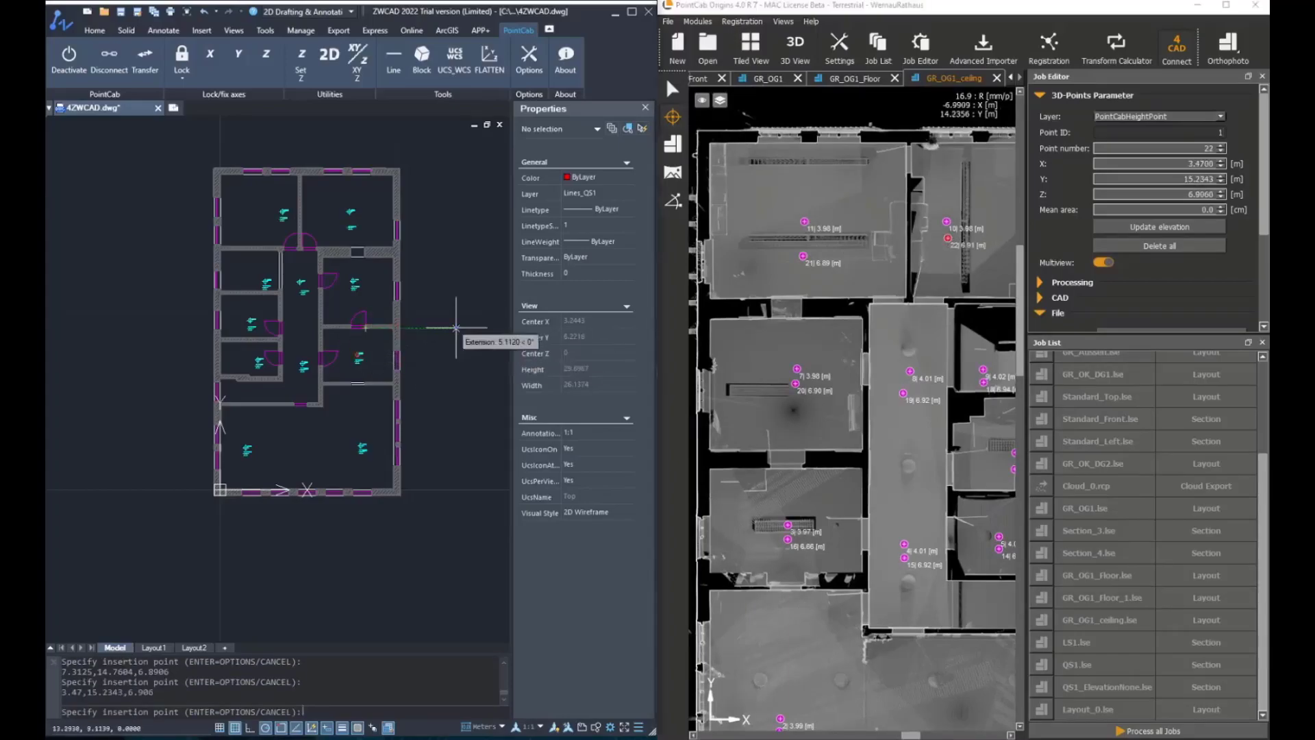
- End the ceiling insertion and check room labels pairing floor 4.01 with ceiling 6.92
key("Return")
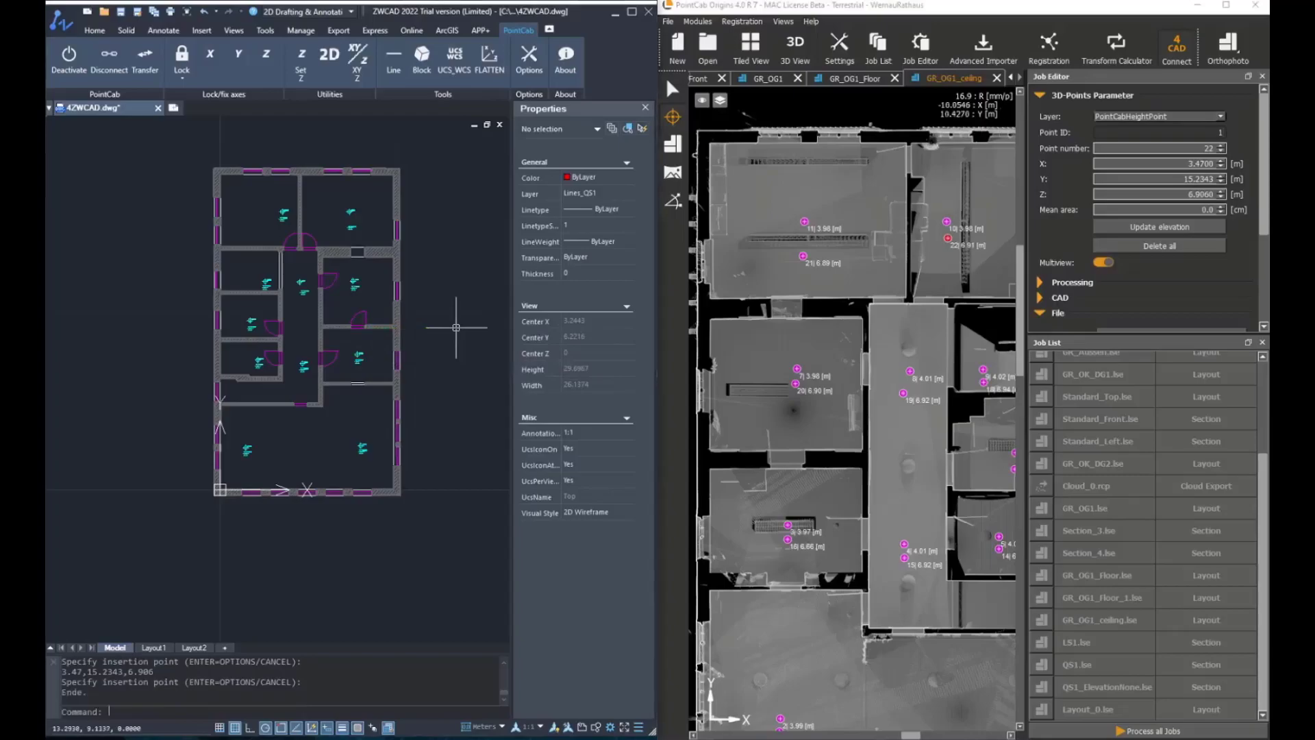
scroll(350, 305, "up", 5)
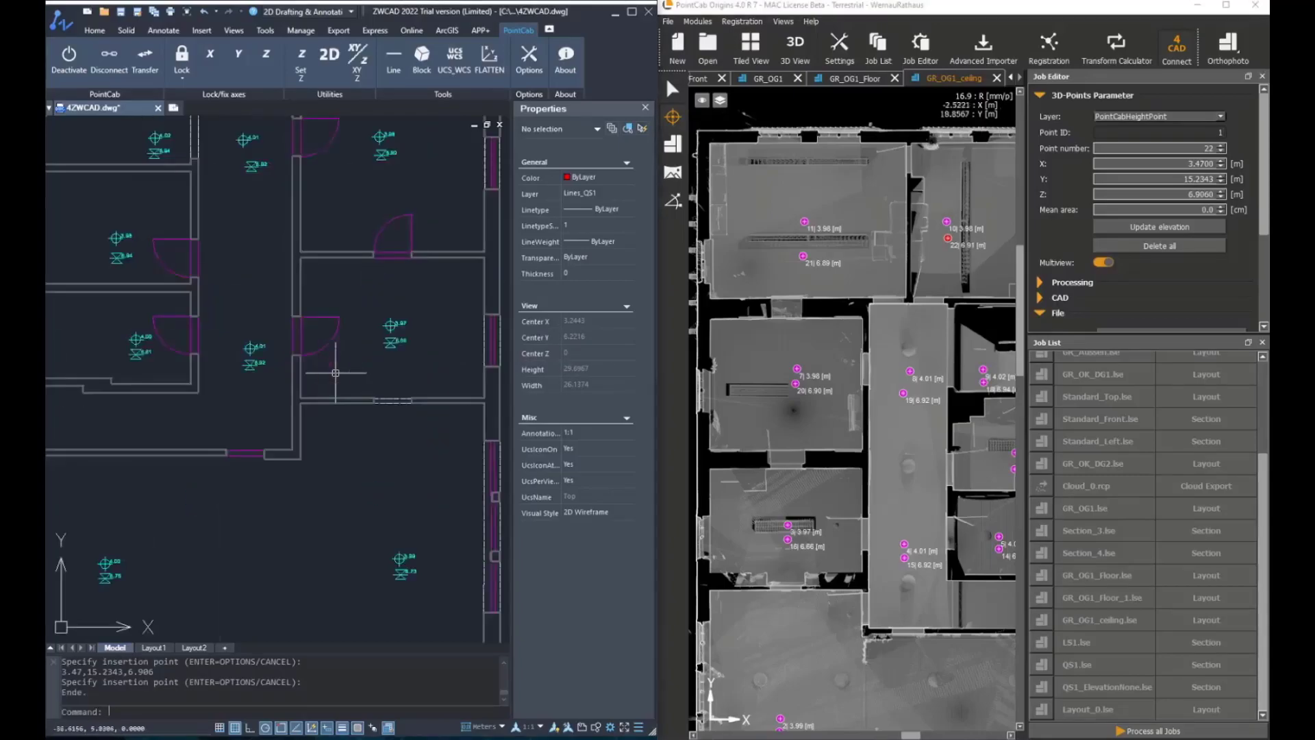
scroll(346, 226, "down", 5)
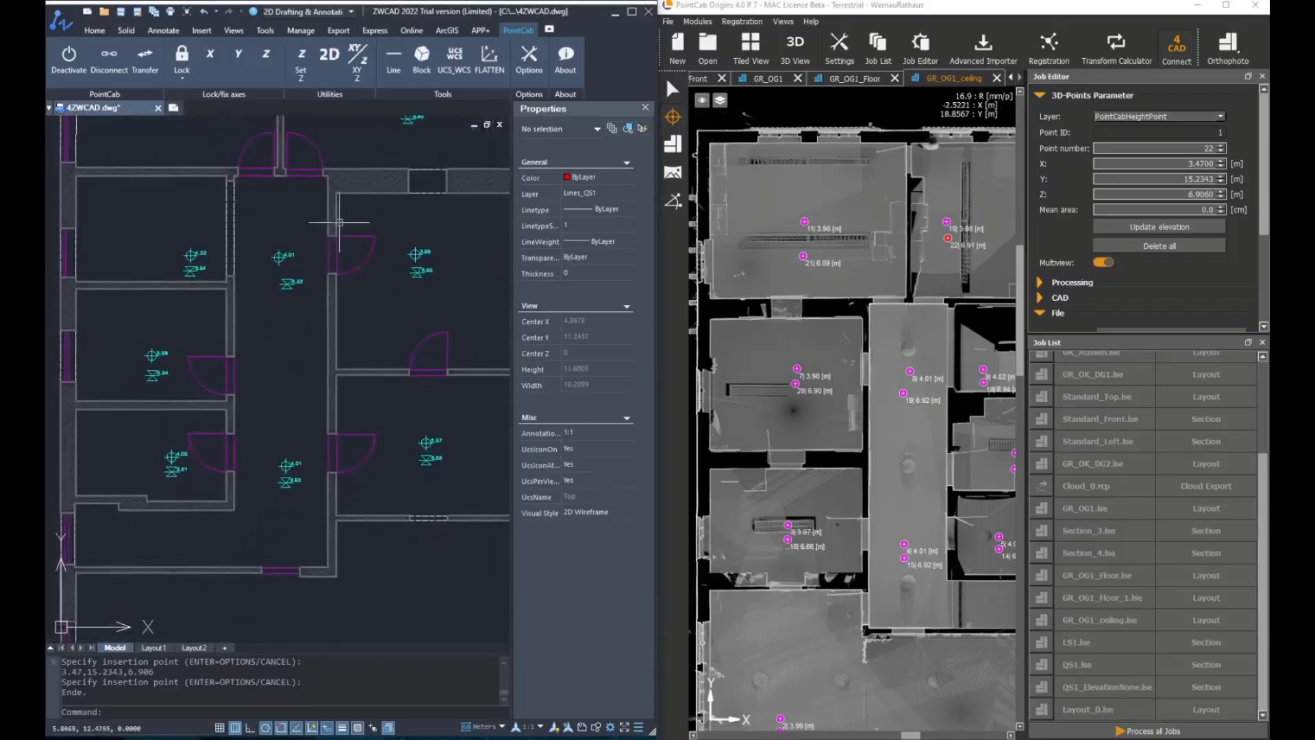
scroll(325, 444, "up", 7)
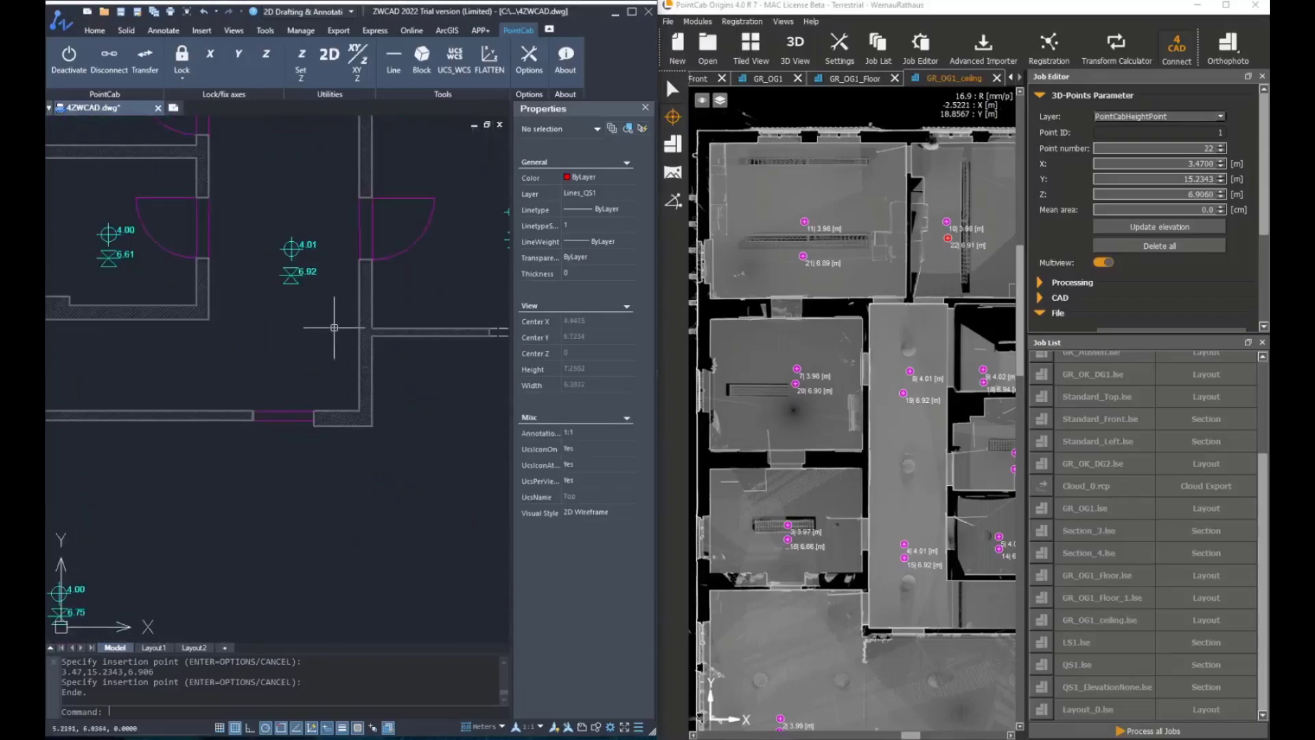
scroll(329, 411, "down", 4)
scroll(393, 240, "up", 6)
middle_click_drag(256, 307, 290, 289)
middle_click_drag(333, 280, 308, 490)
middle_click_drag(331, 244, 308, 483)
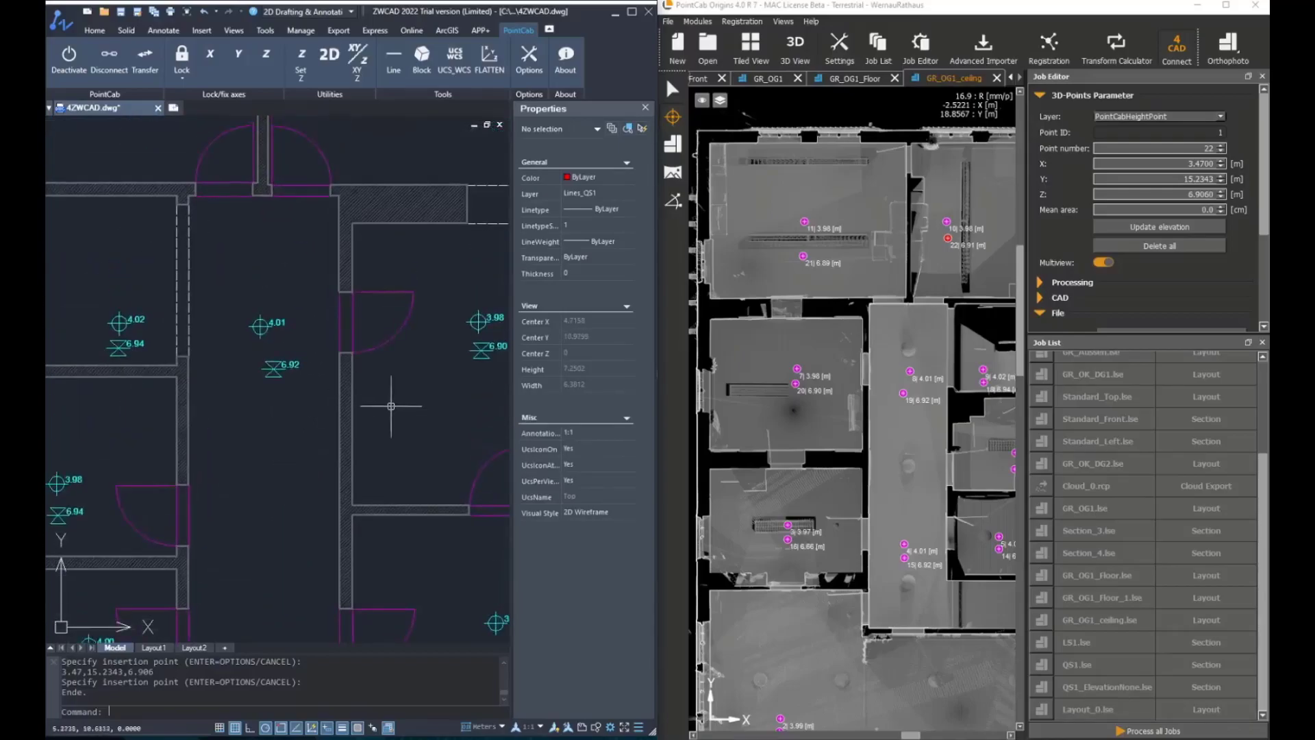
mouse_move(391, 406)
middle_mouse_down()
mouse_move(356, 405)
mouse_move(399, 602)
mouse_move(373, 539)
middle_mouse_up()
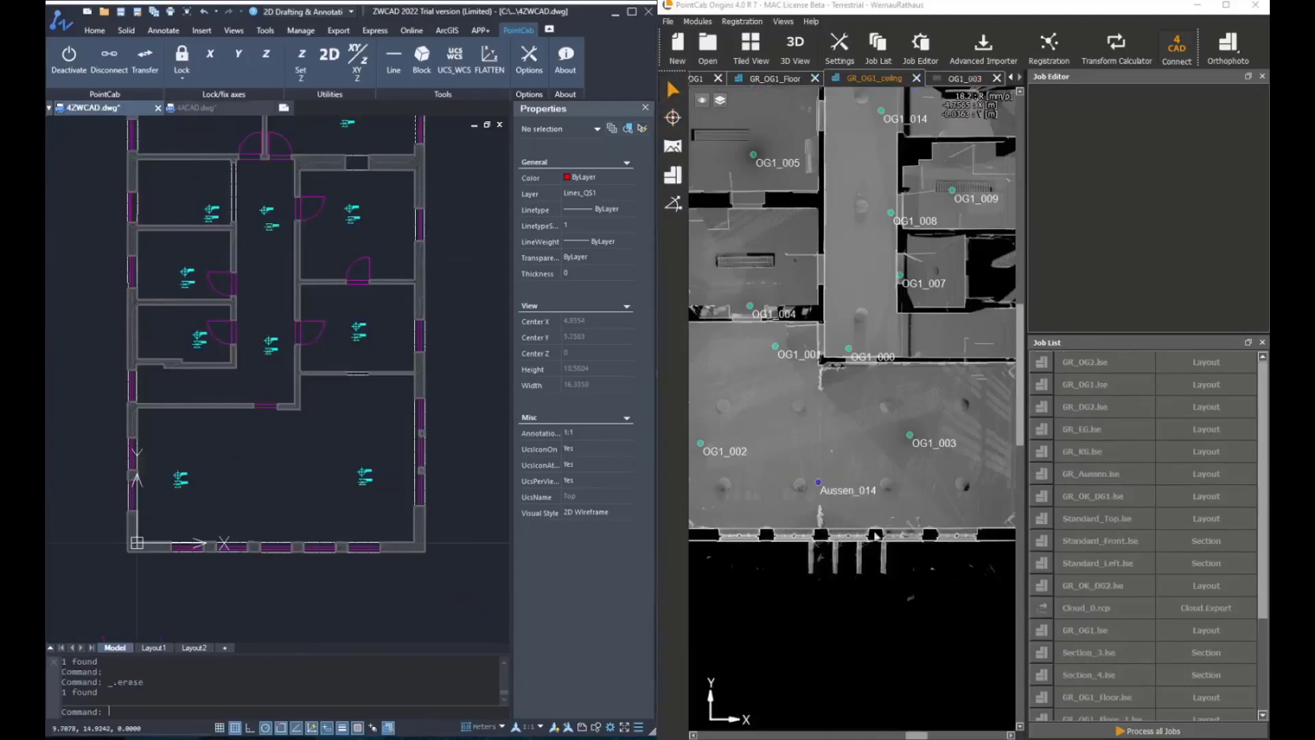
- Open the OG1_003 station panorama in PointCab and start a new PC_Tools block insertion
left_click(672, 146)
left_click(915, 442)
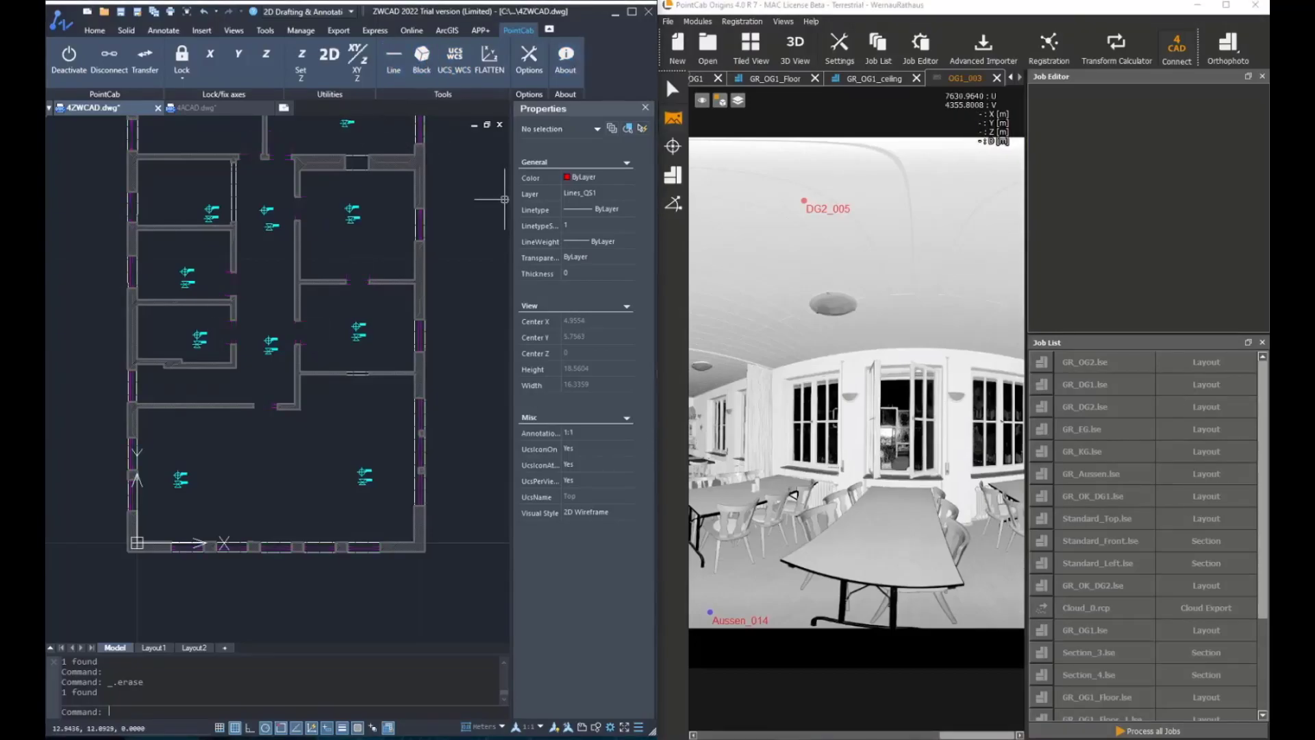
scroll(264, 524, "up", 2)
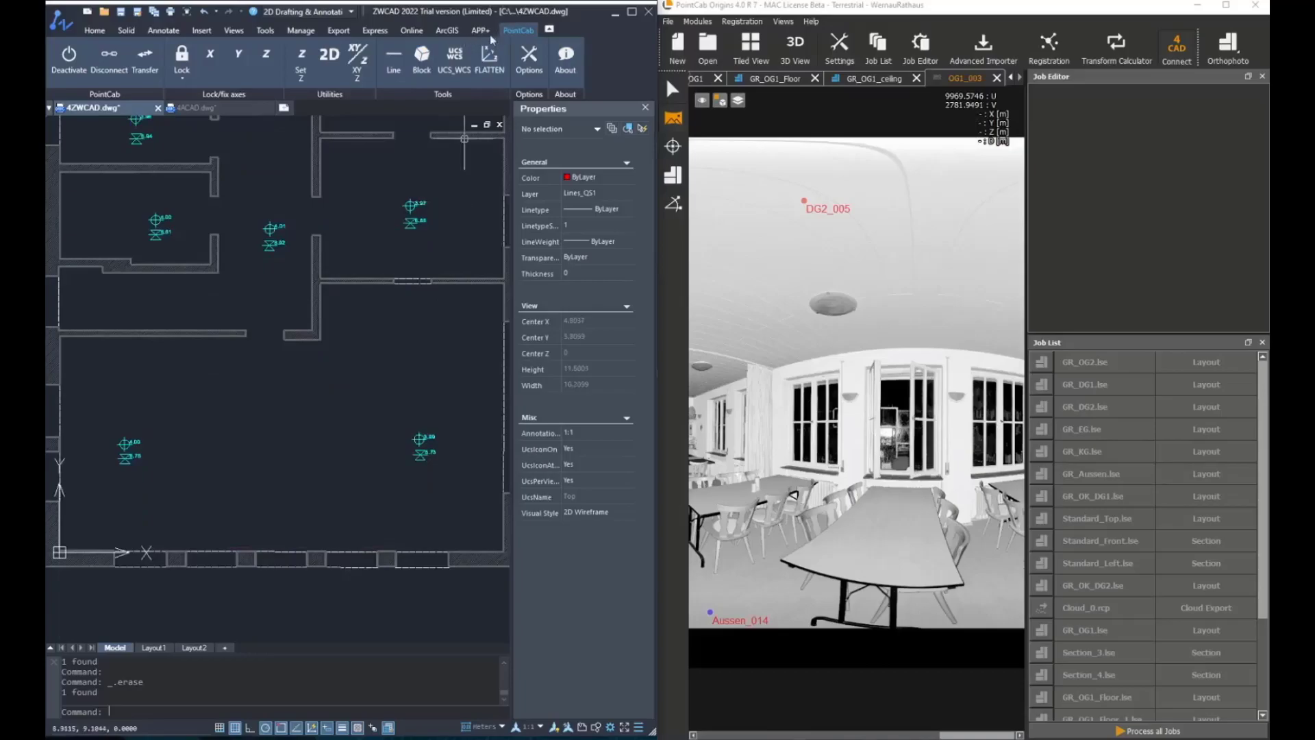
left_click(422, 59)
left_click(431, 138)
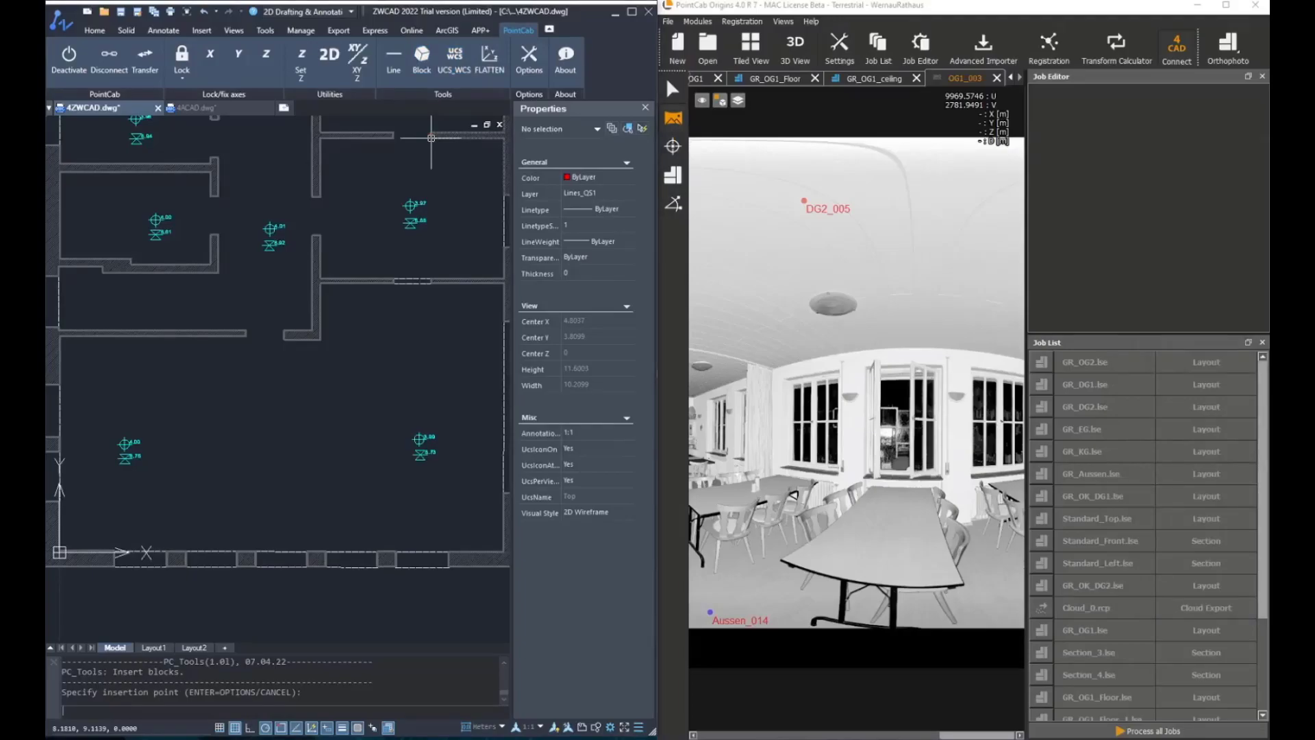
- Choose the HP_FERTIG_OBERKANTE block with Perpendicular snapping on and start inserting
key("Return")
left_click_drag(640, 198, 566, 191)
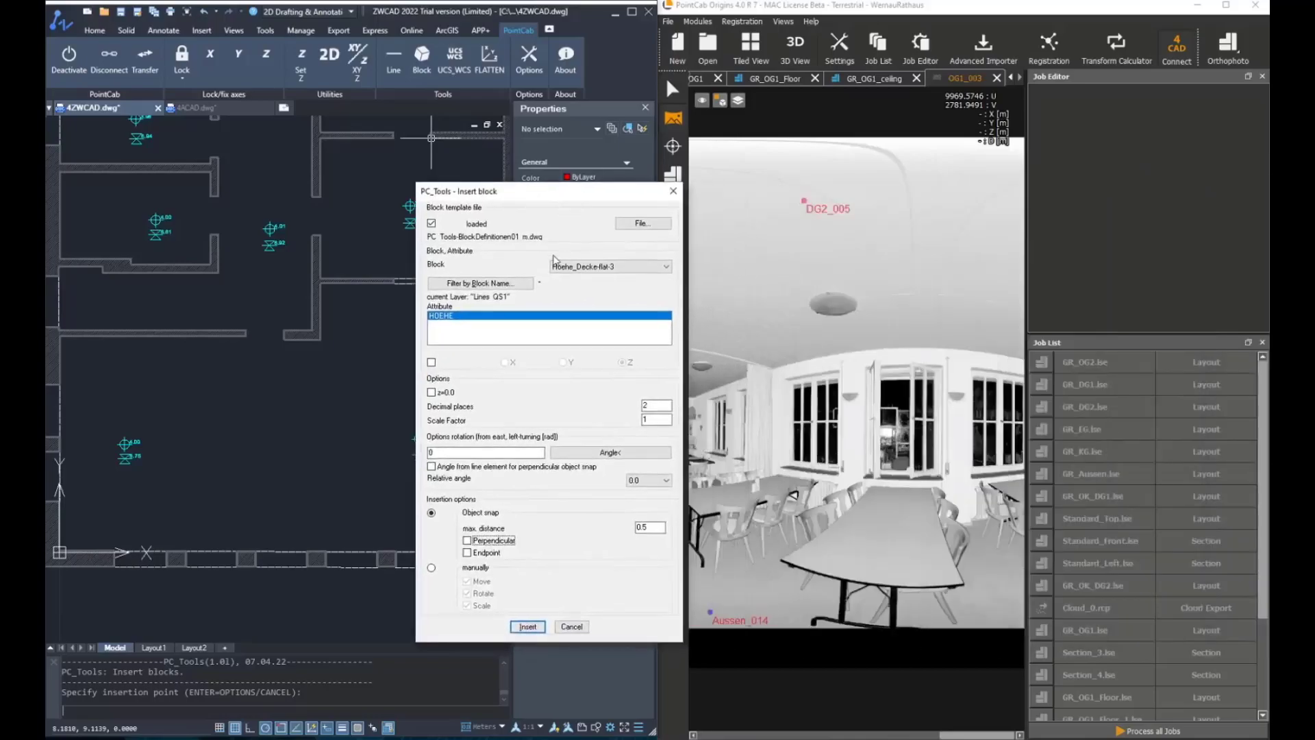
left_click(595, 266)
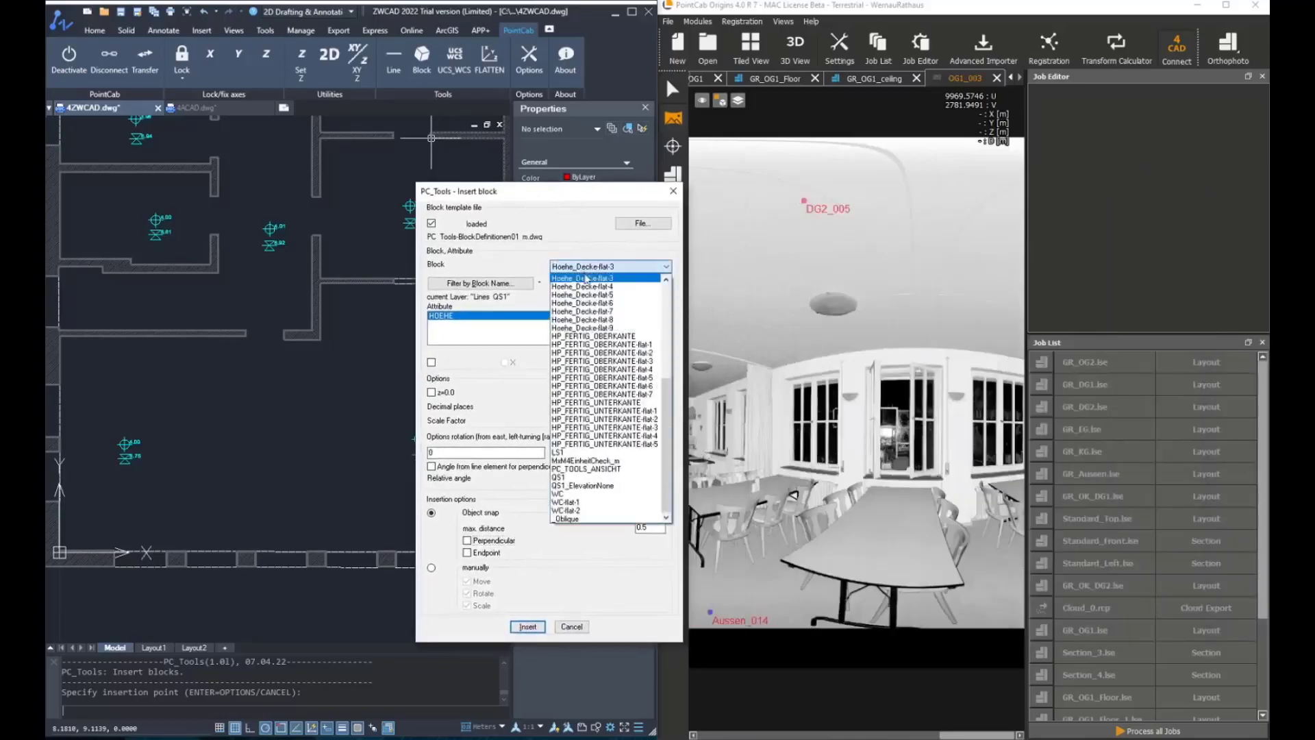
left_click(596, 335)
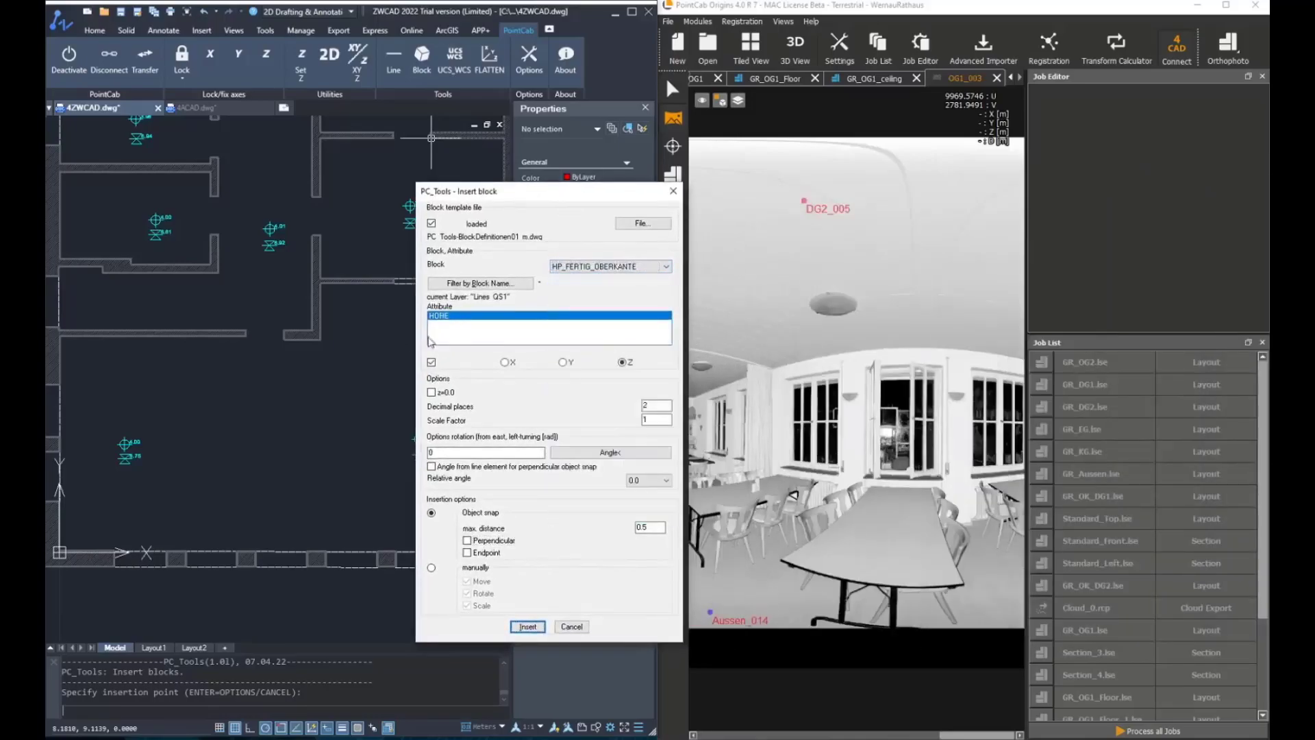
left_click(468, 540)
left_click(528, 626)
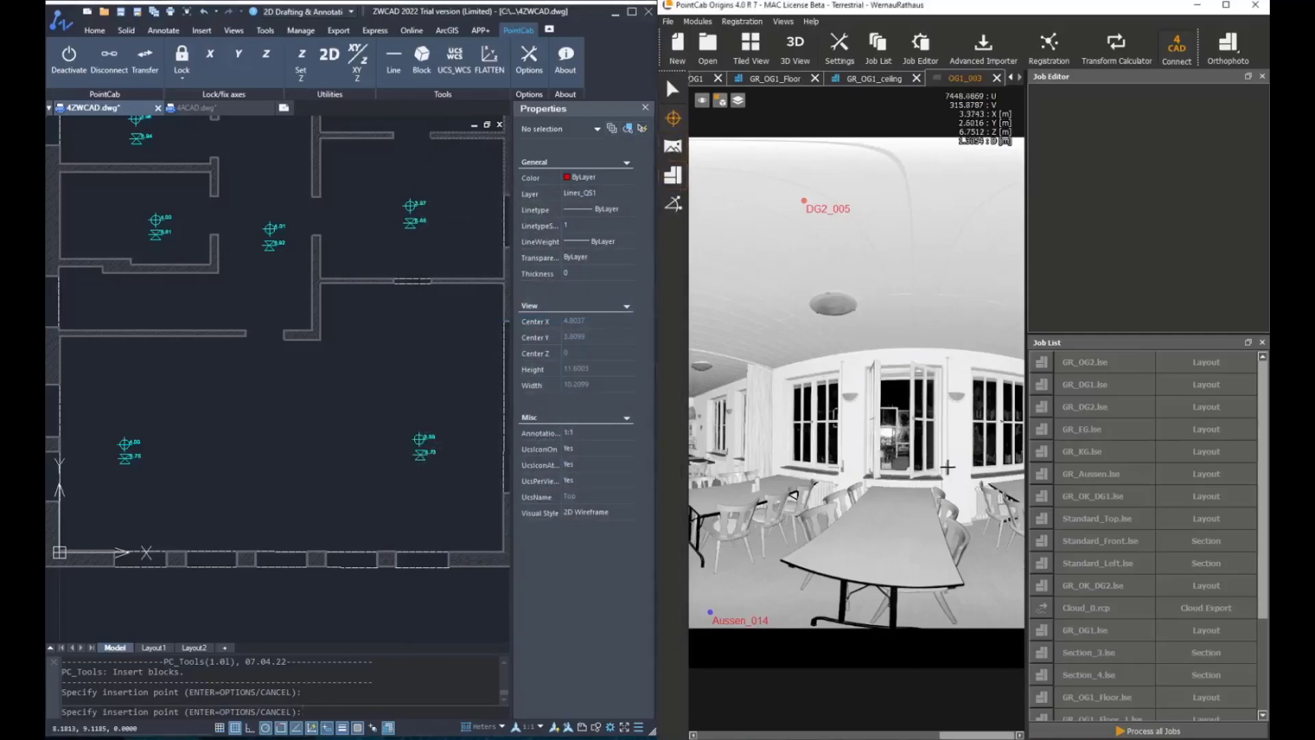
- Pick five window-sill points in the OG1_003 panorama, turning the view between windows
scroll(975, 473, "up", 2)
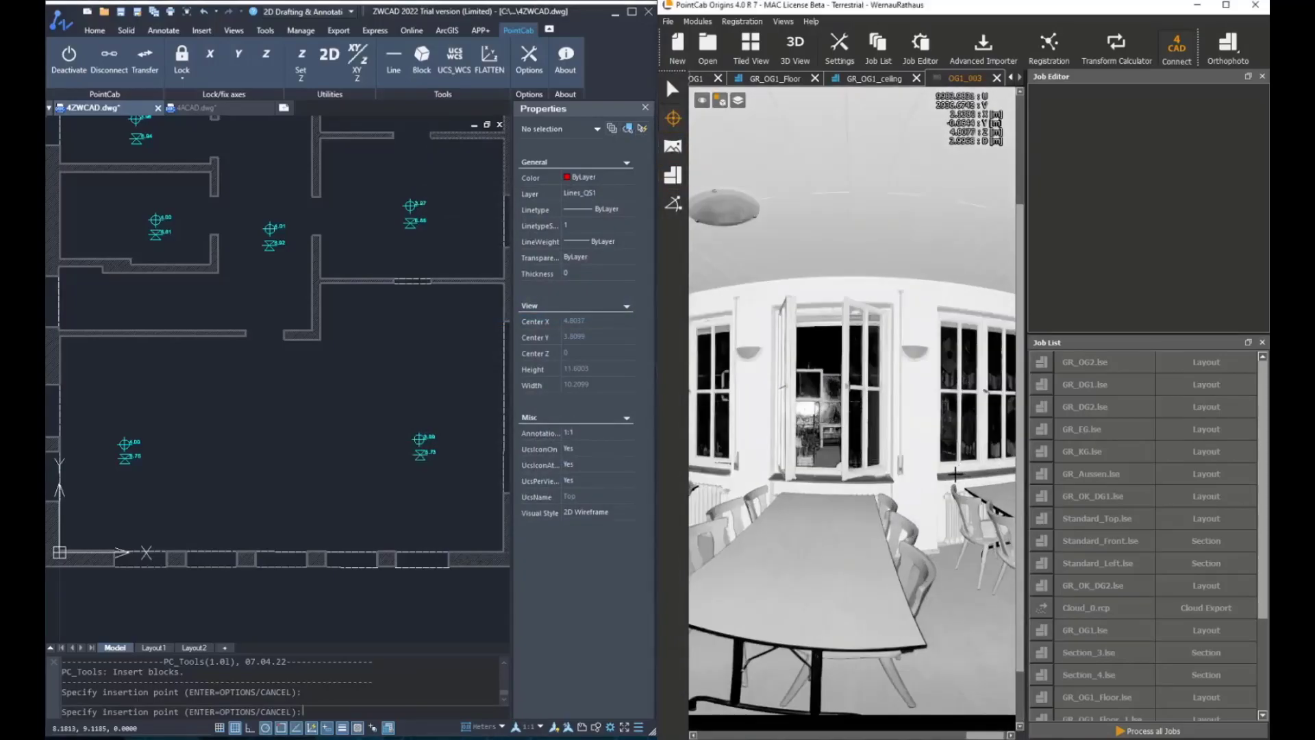
left_click(955, 474)
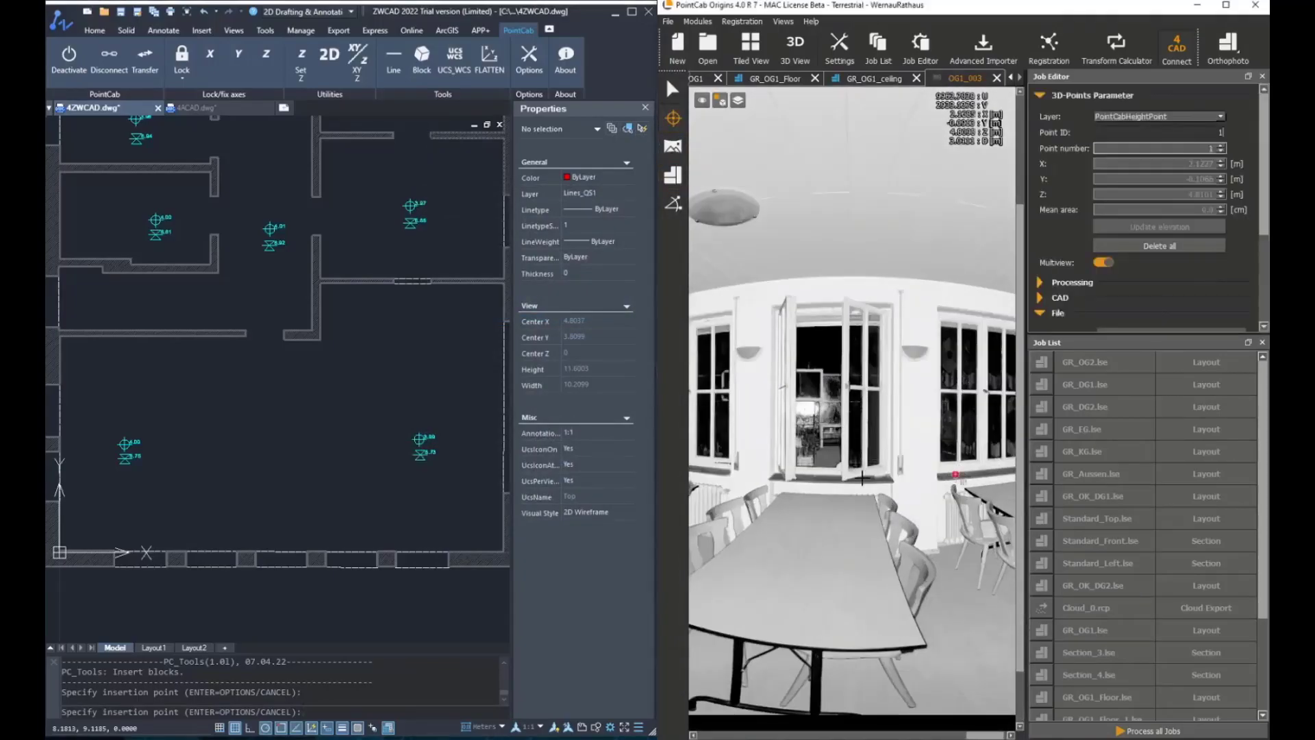
left_click(817, 478)
middle_click_drag(742, 449, 862, 442)
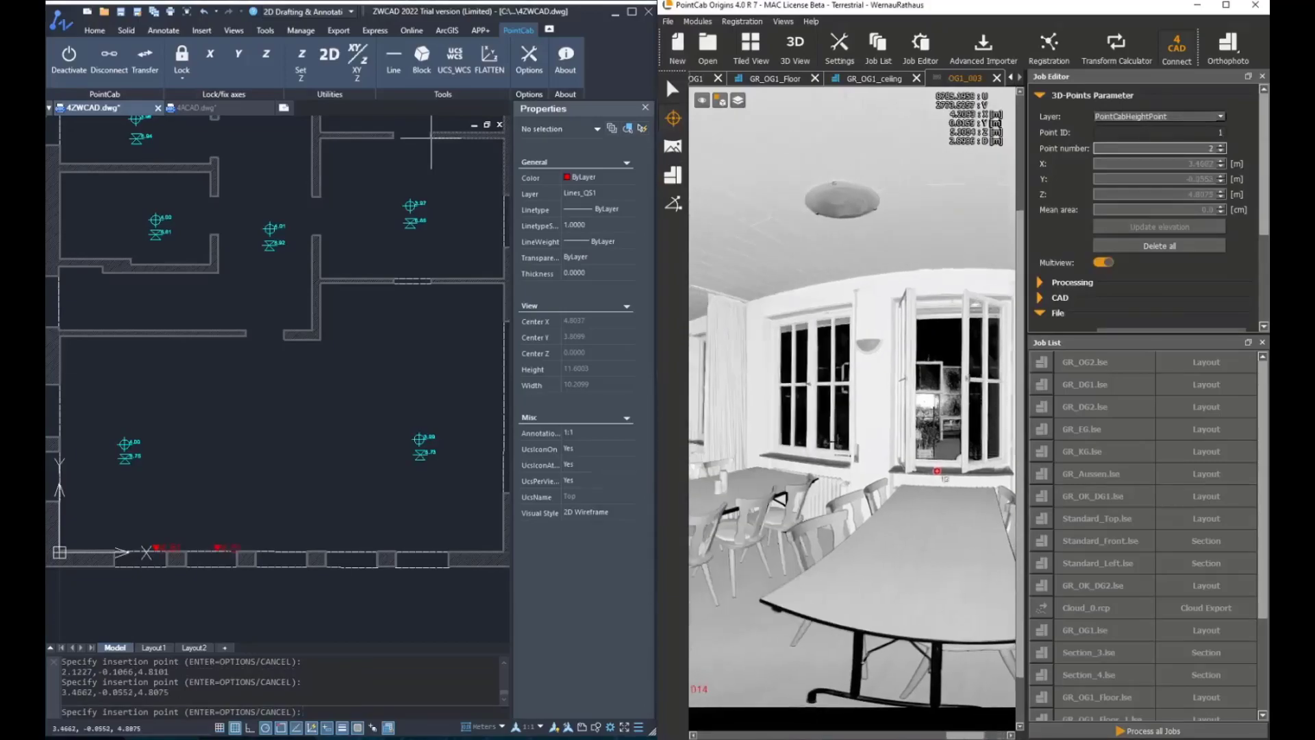
left_click(784, 456)
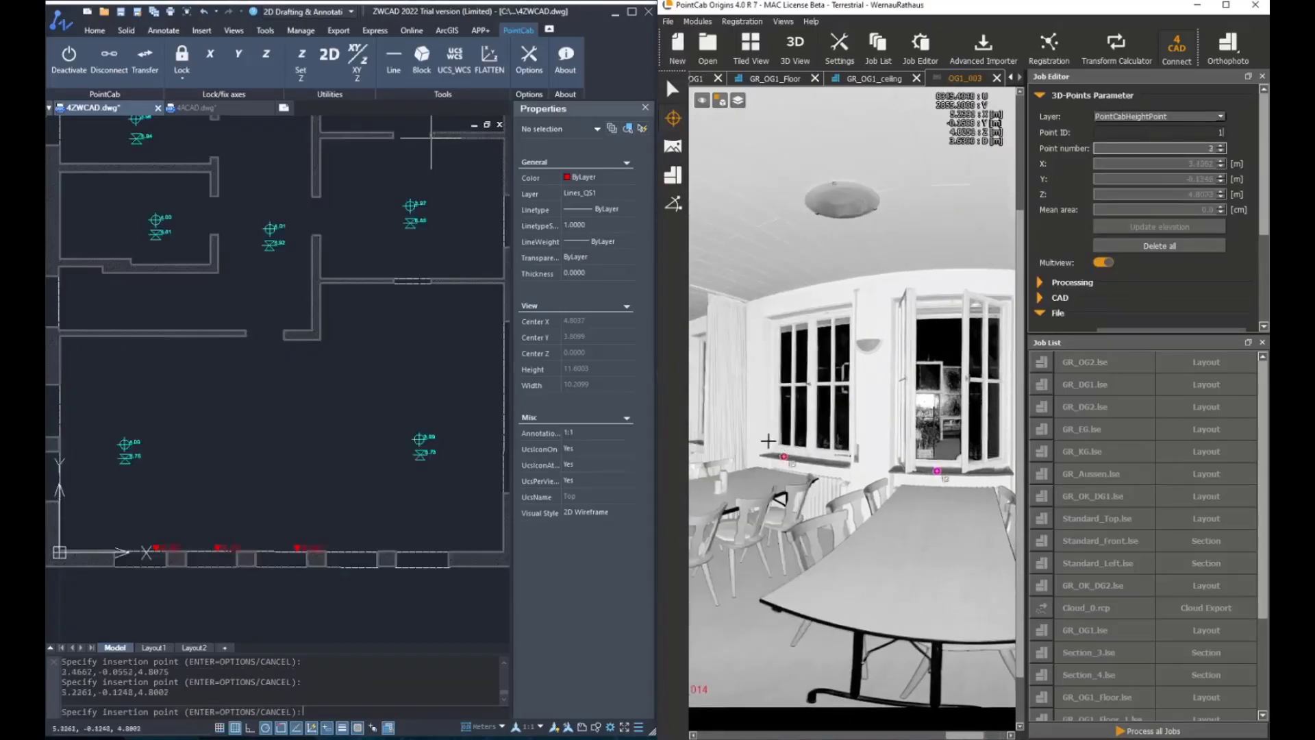
middle_click_drag(747, 439, 887, 437)
scroll(843, 437, "up", 3)
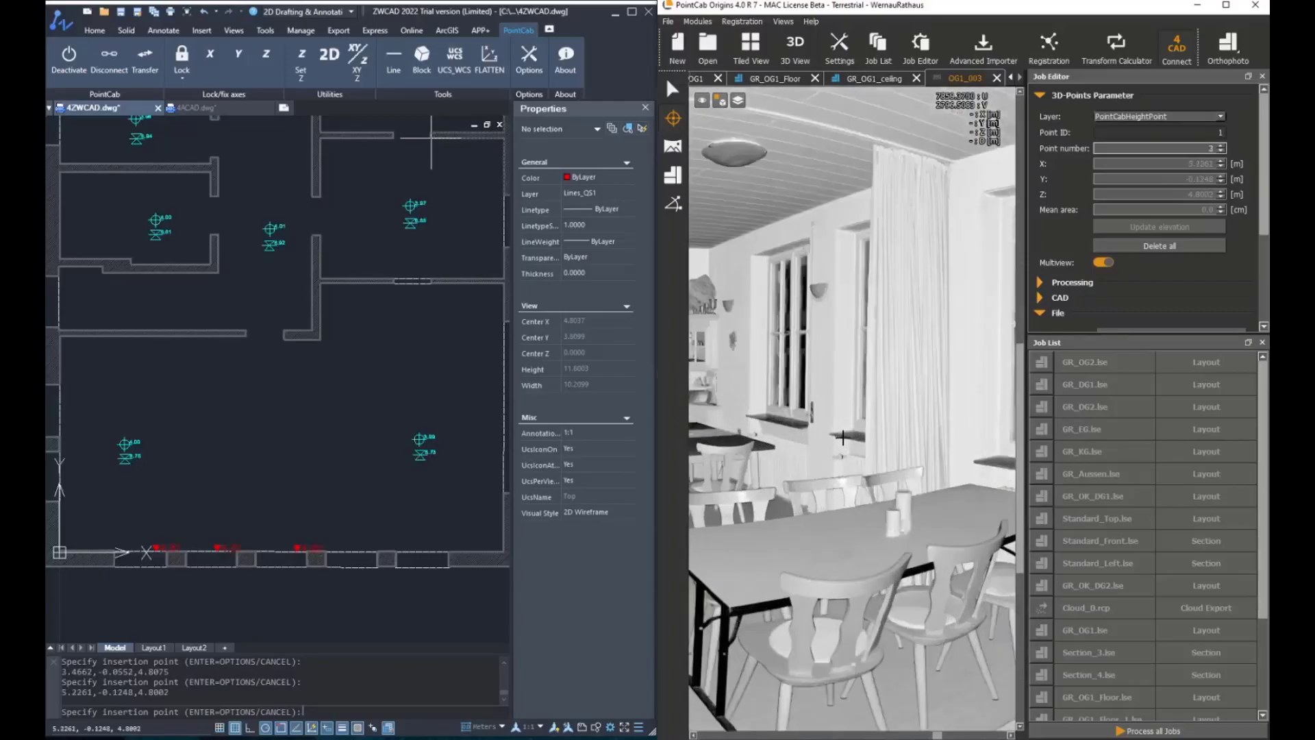
left_click(845, 435)
scroll(709, 407, "up", 3)
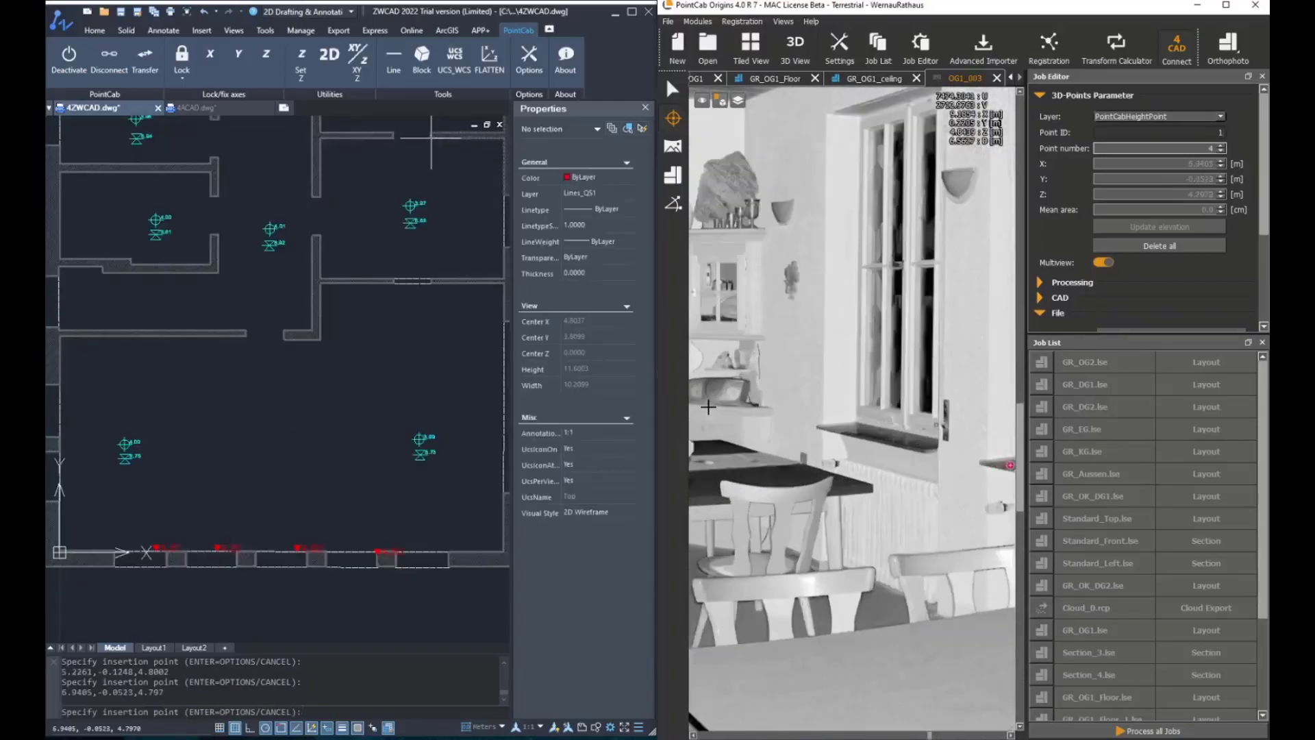
left_click(836, 427)
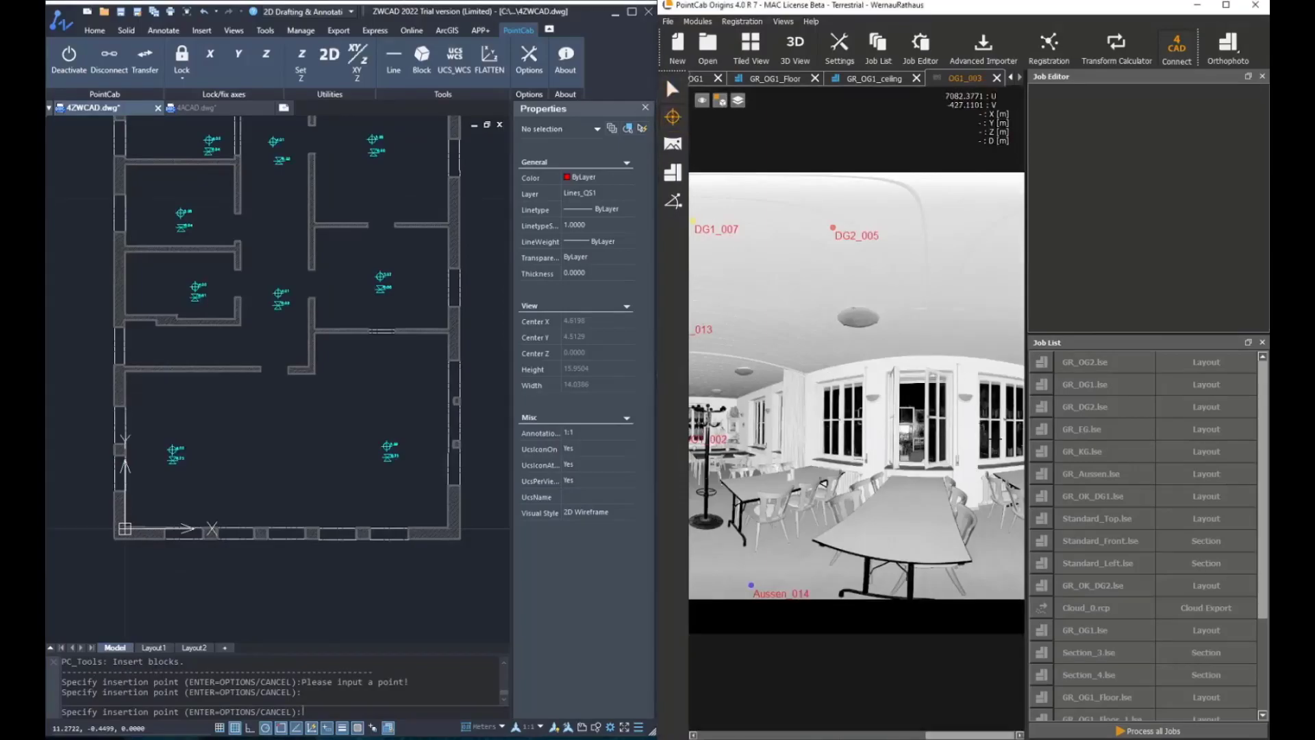
- Add further window-sill height points at about 4.8 m and end the block insertion
scroll(846, 468, "up", 5)
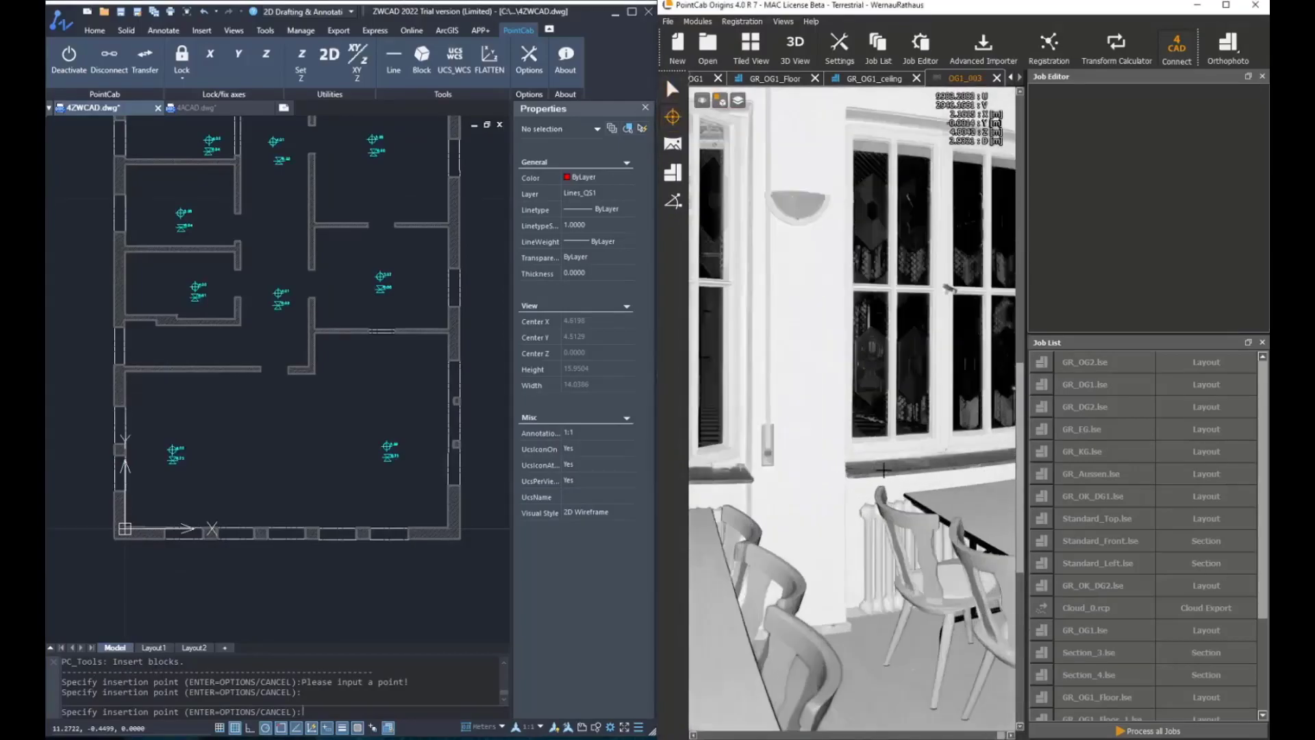
left_click(893, 466)
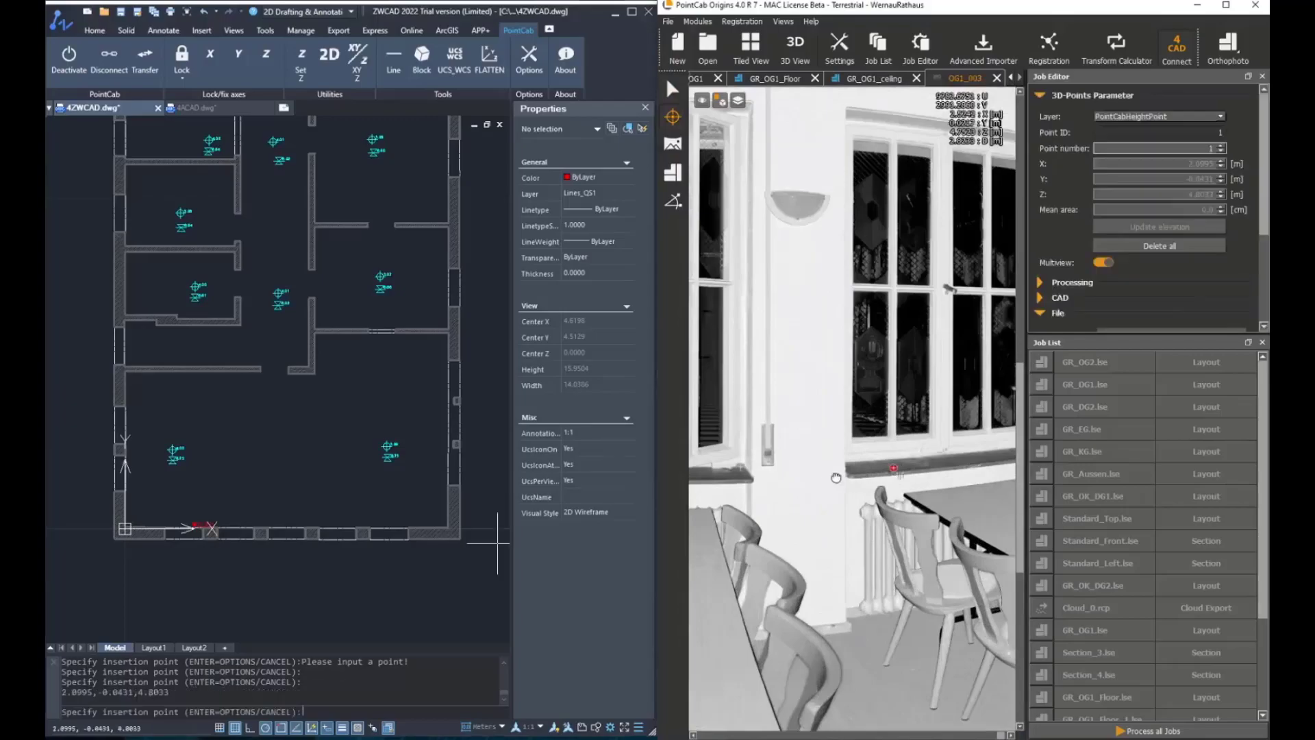
middle_click_drag(723, 475, 855, 426)
scroll(804, 413, "up", 3)
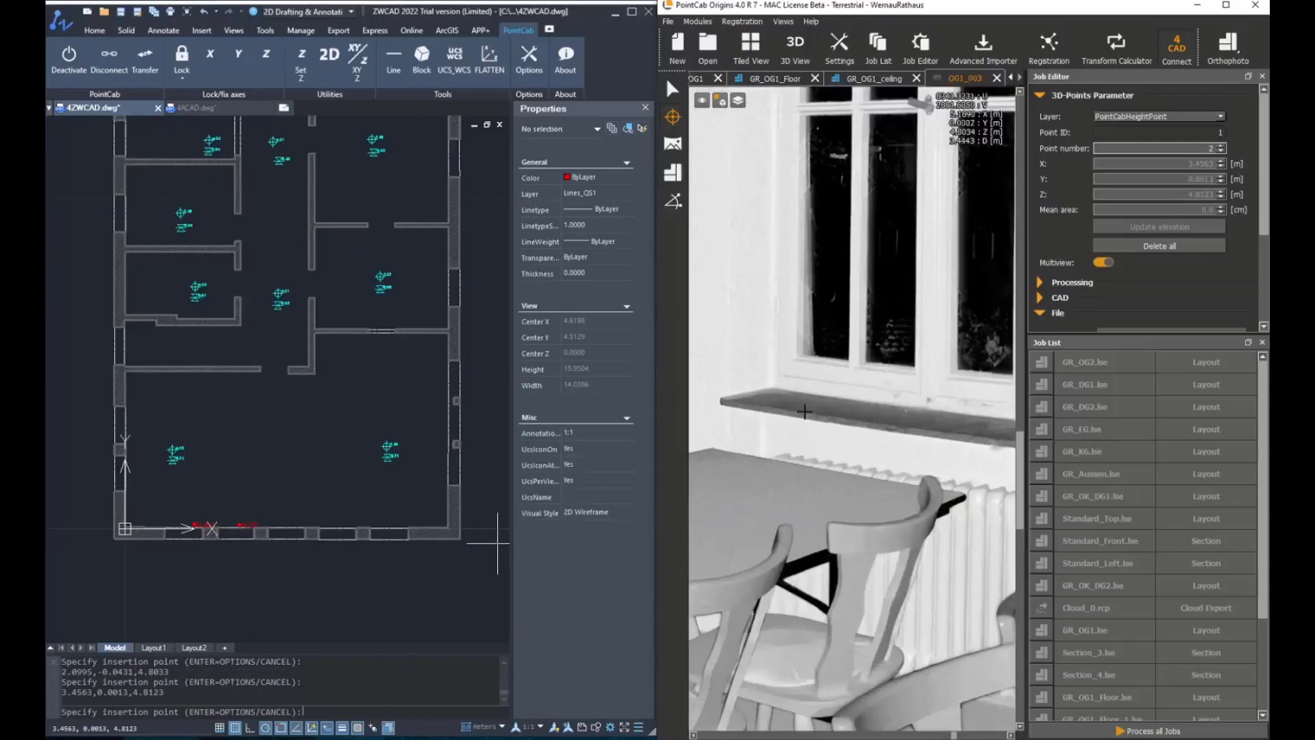
left_click(804, 409)
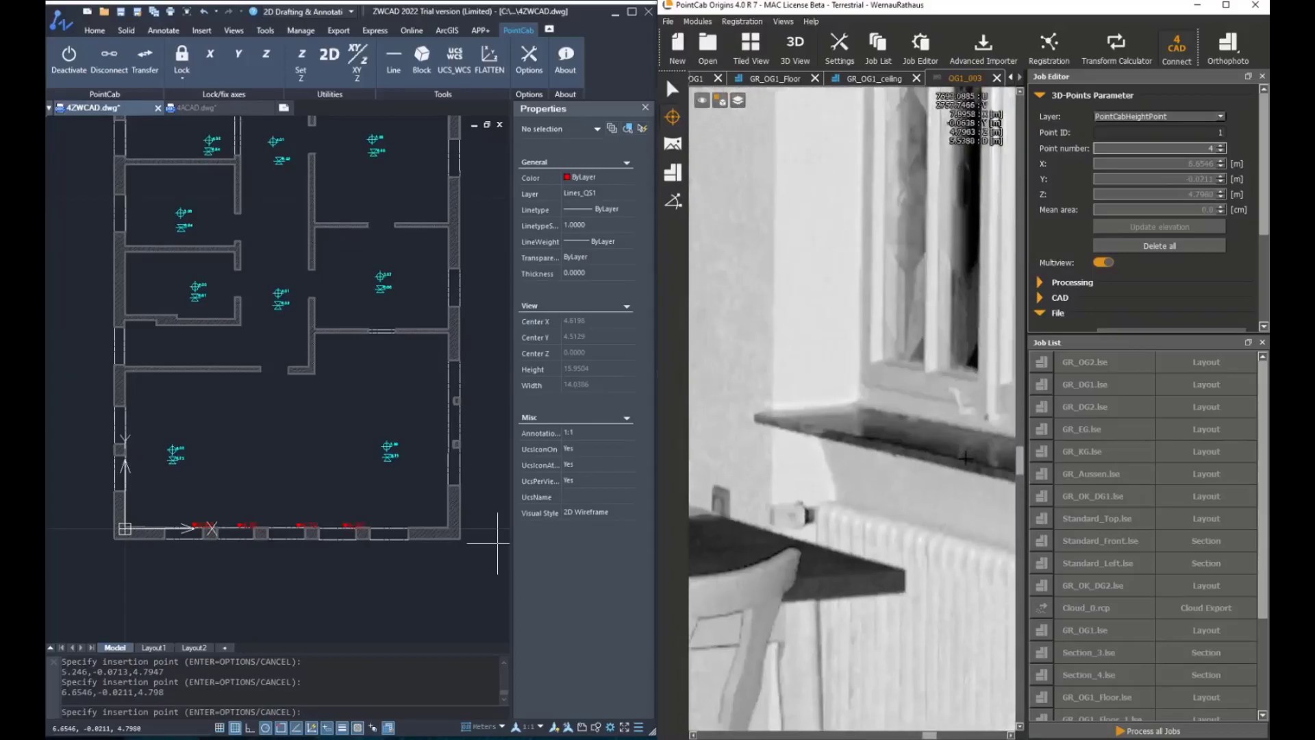
left_click(969, 457)
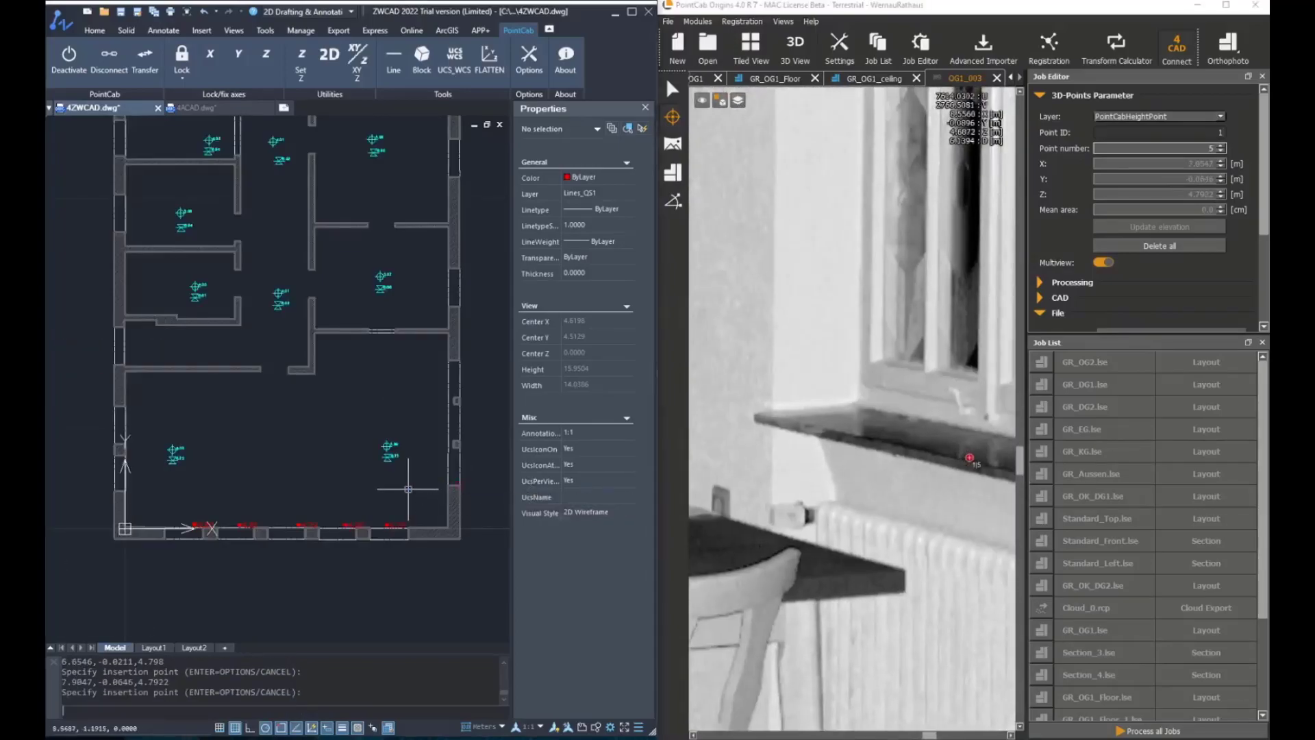
key("Escape")
scroll(327, 503, "up", 5)
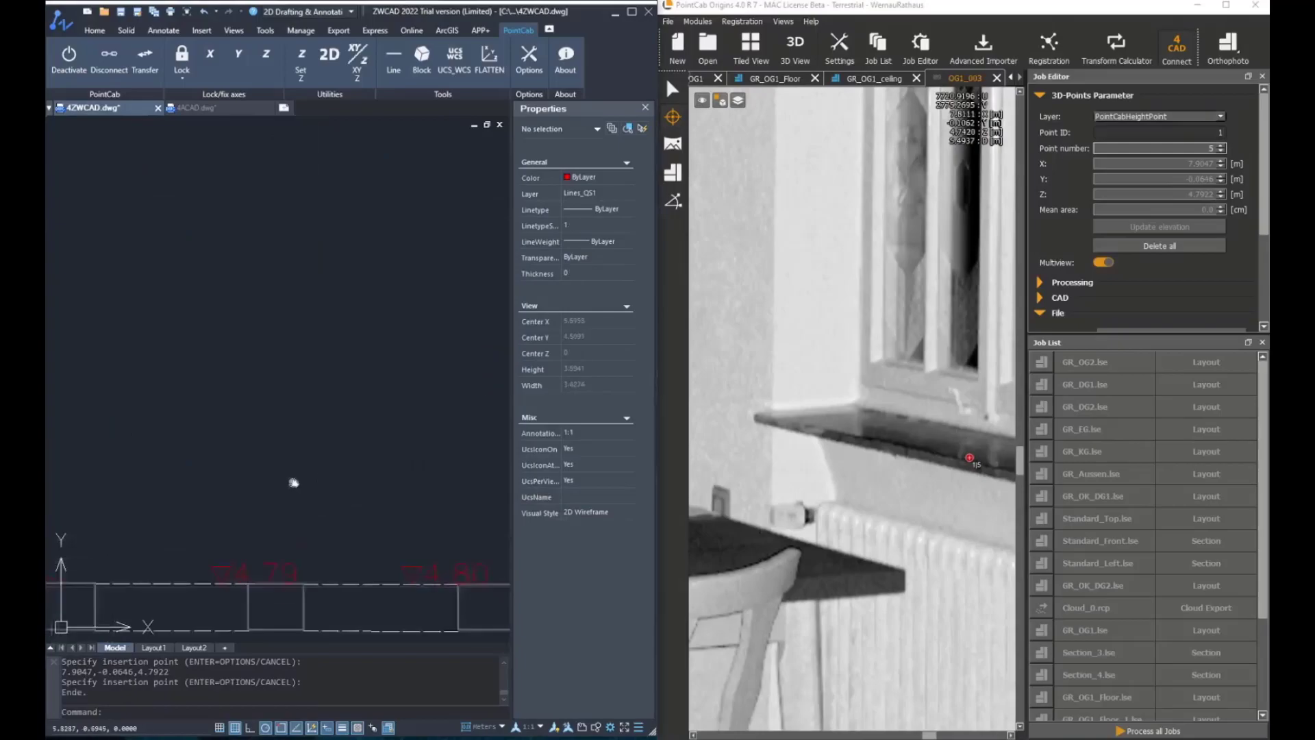
- Clear the wall-opening polyline selections and any pending prompt in the plan
left_click(302, 393)
middle_click_drag(356, 419, 208, 396)
key("Escape")
left_click(350, 368)
scroll(335, 388, "down", 5)
key("Escape")
scroll(266, 369, "up", 5)
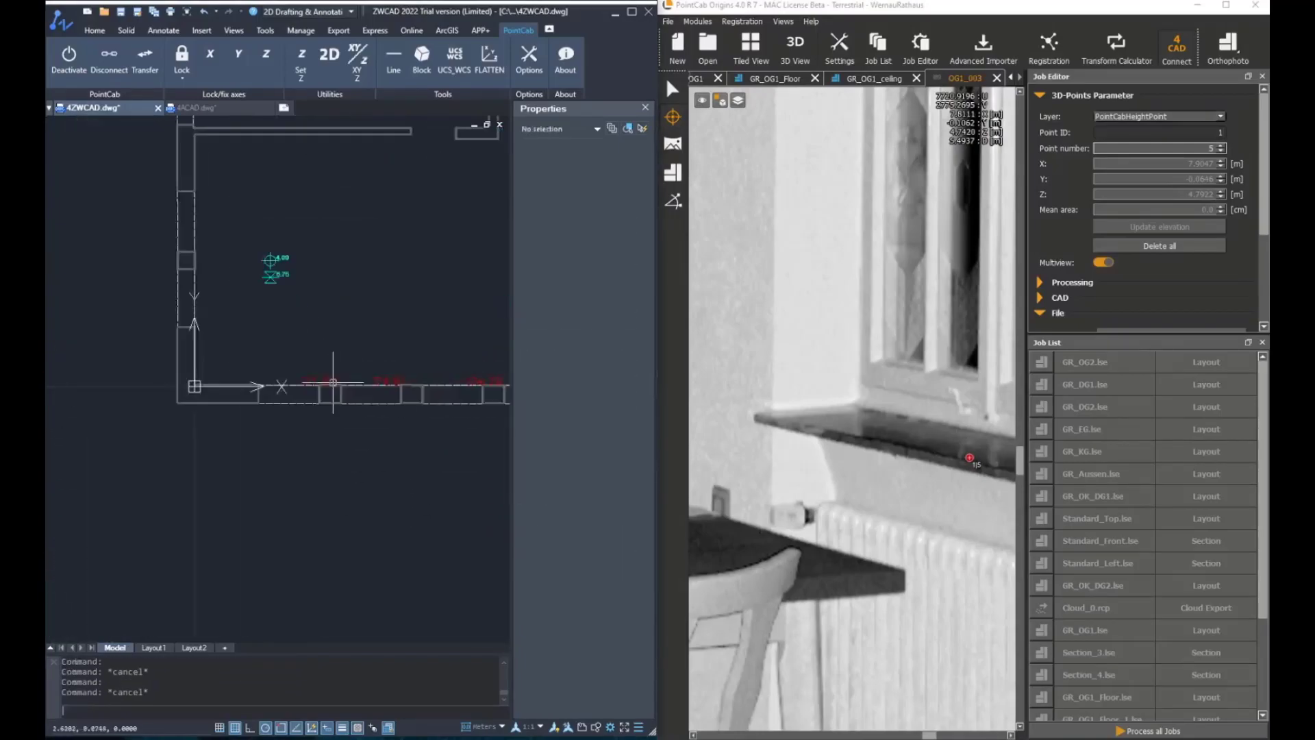
key("Escape")
scroll(212, 387, "down", 8)
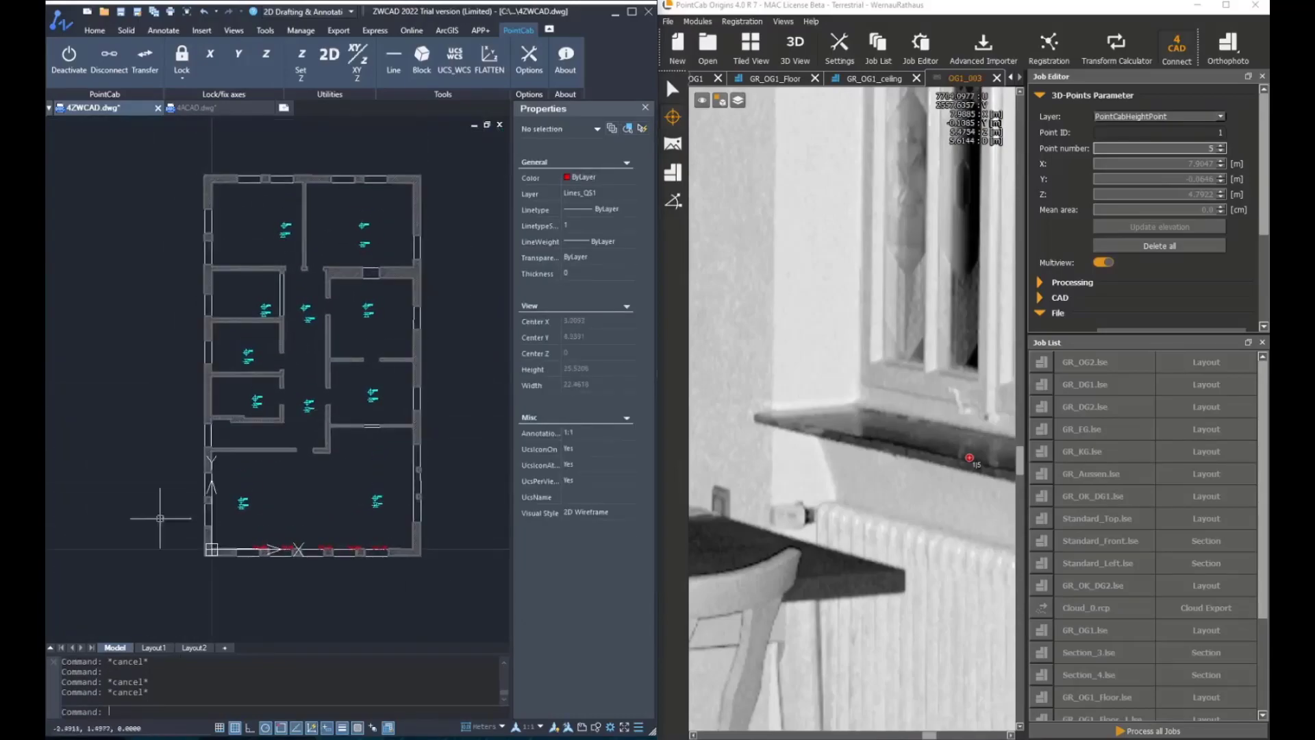
- Run PC_Block and set the Insert block options to manual placement with Move enabled
left_click(421, 59)
key("Return")
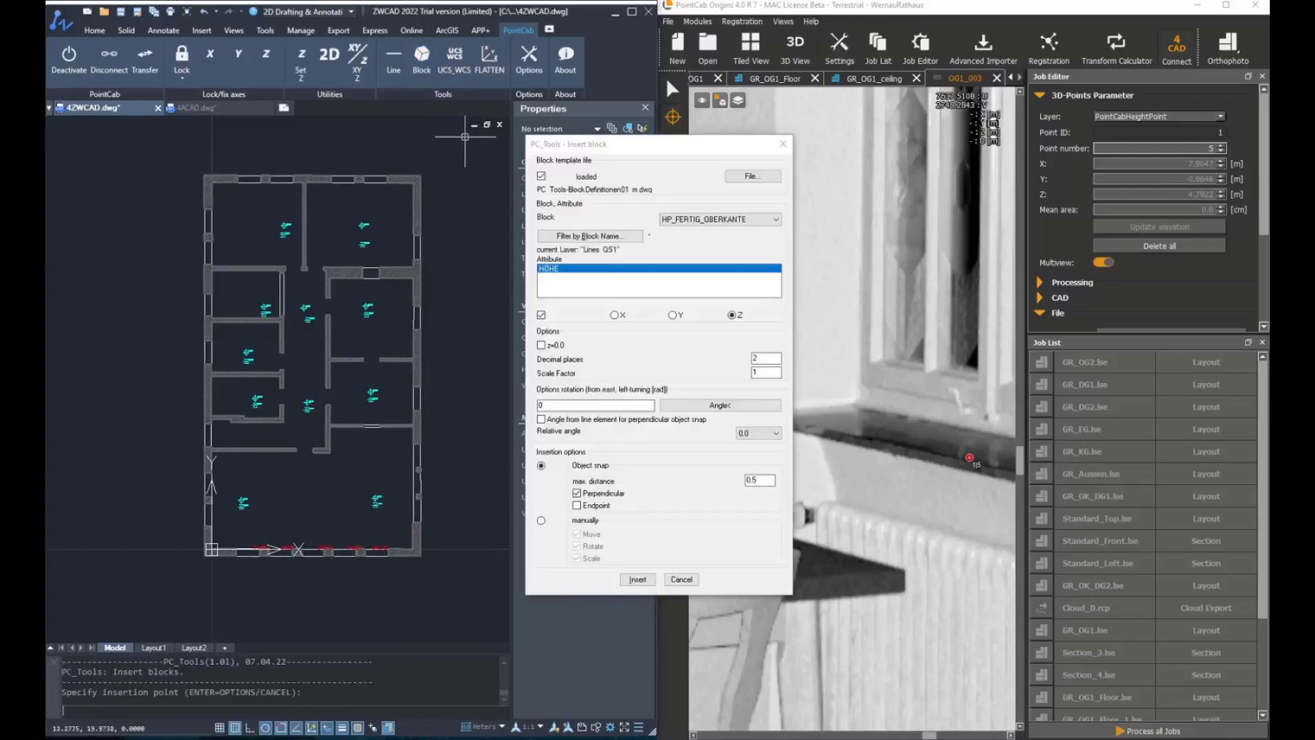
left_click_drag(612, 143, 591, 132)
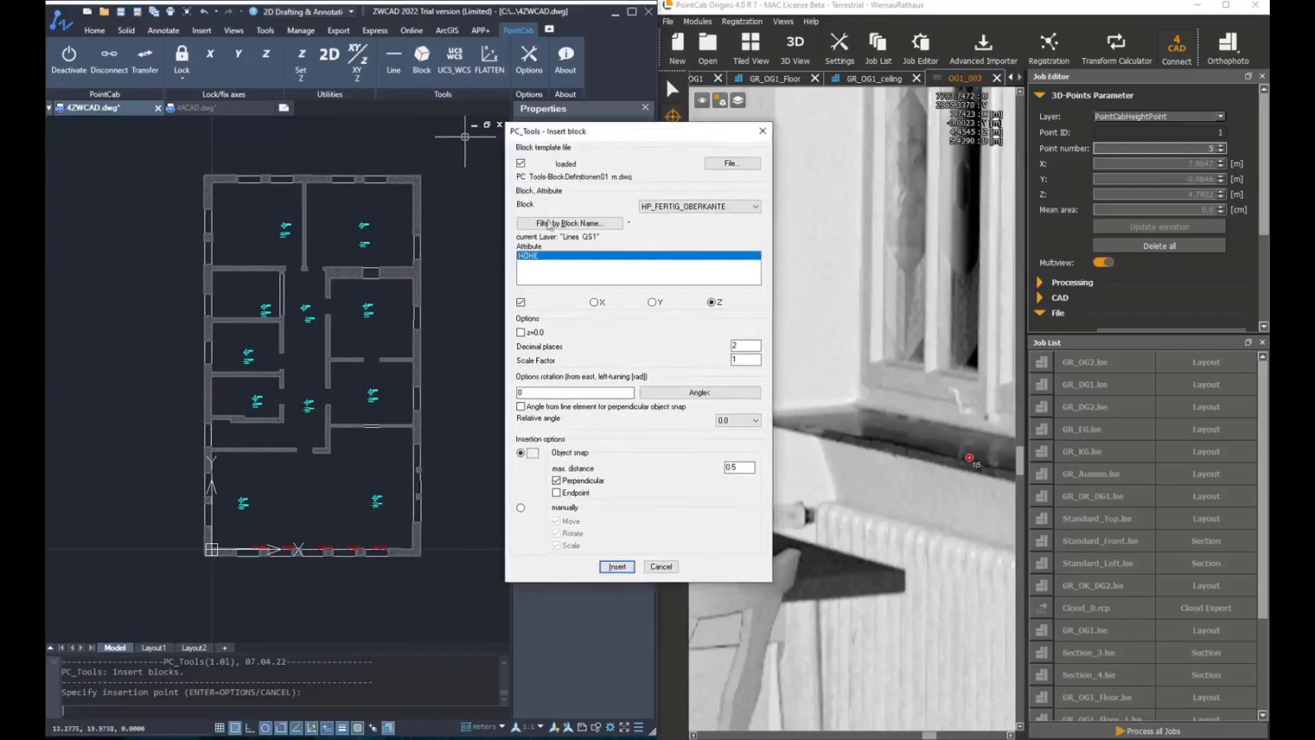
left_click(520, 508)
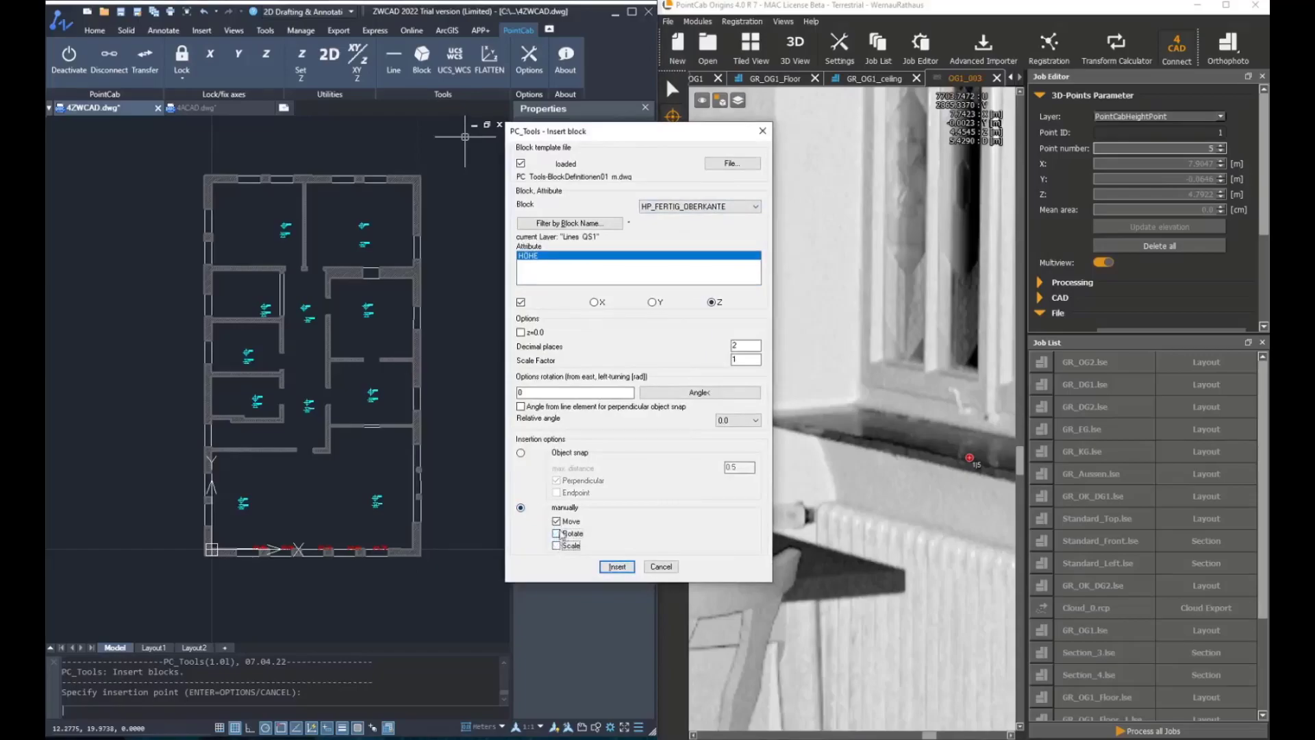
- Open the OG1_000 panorama from the GR_OG1_Floor plan and turn it toward the corridor doorway
left_click(793, 80)
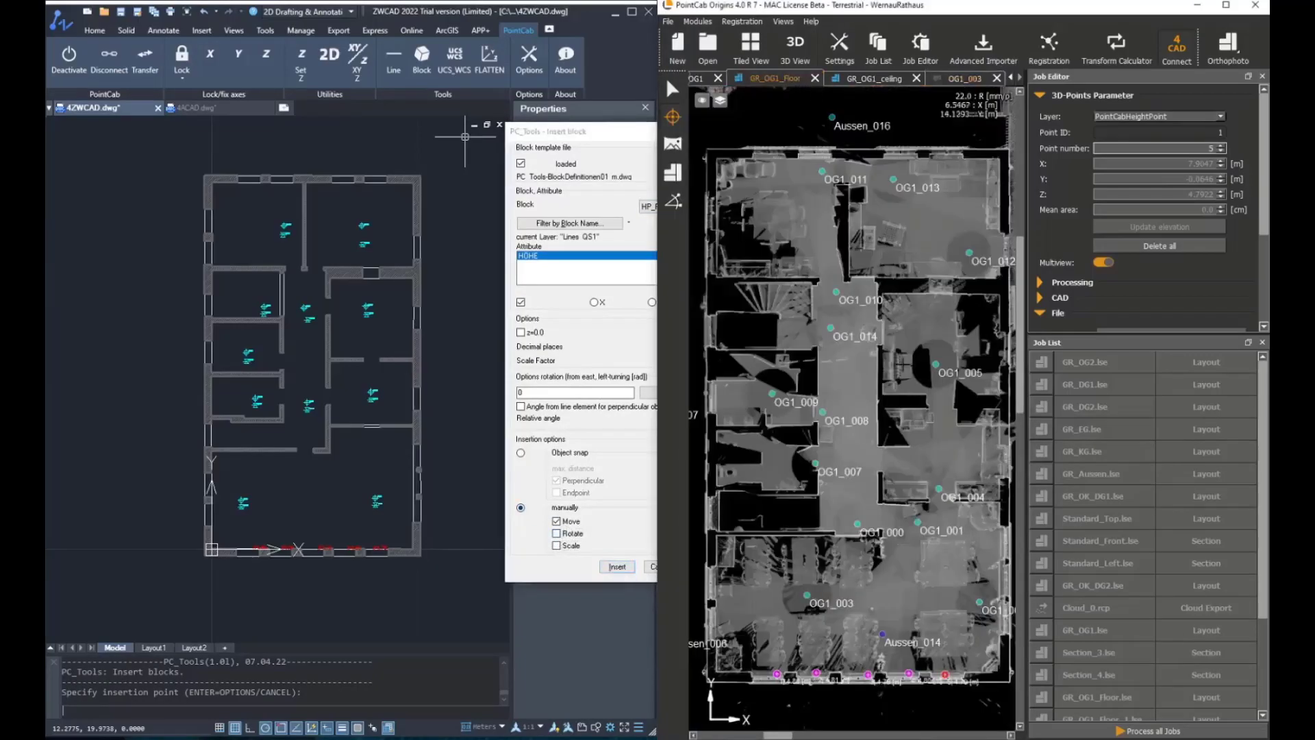
left_click(674, 144)
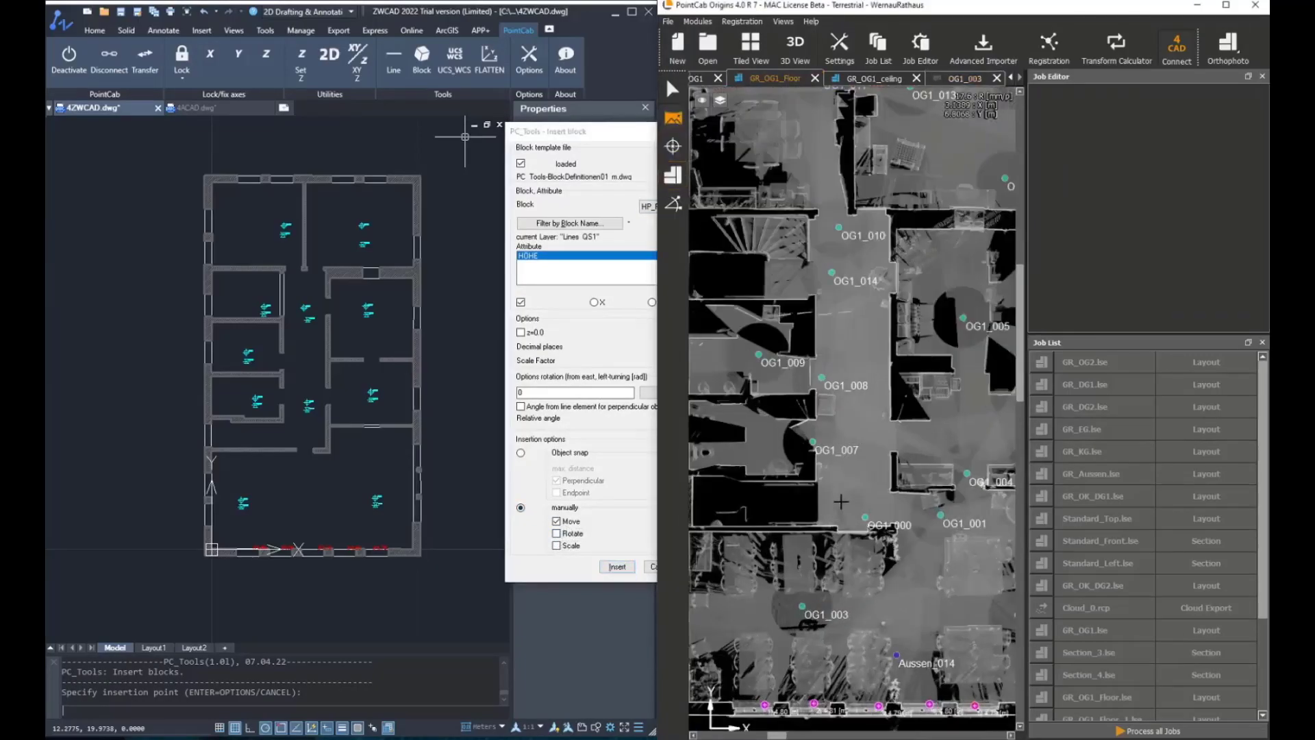
left_click(864, 519)
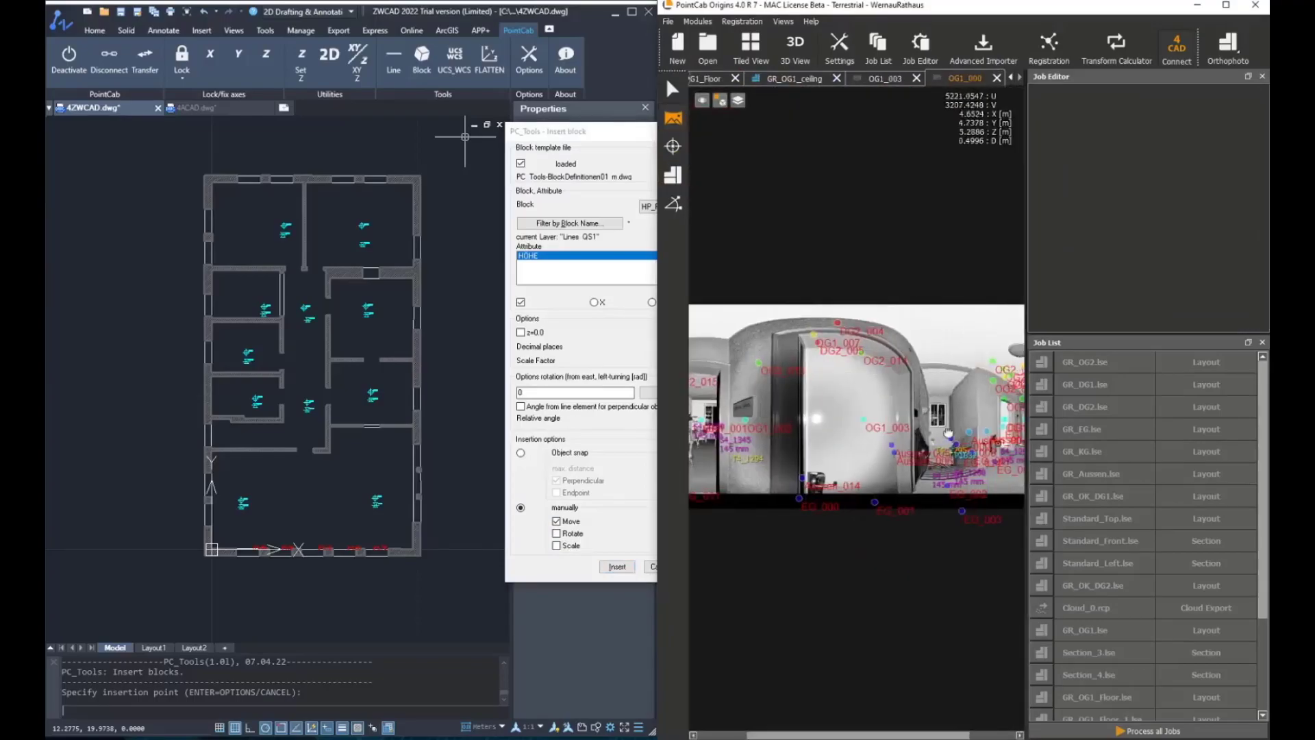
middle_click_drag(746, 405, 718, 406)
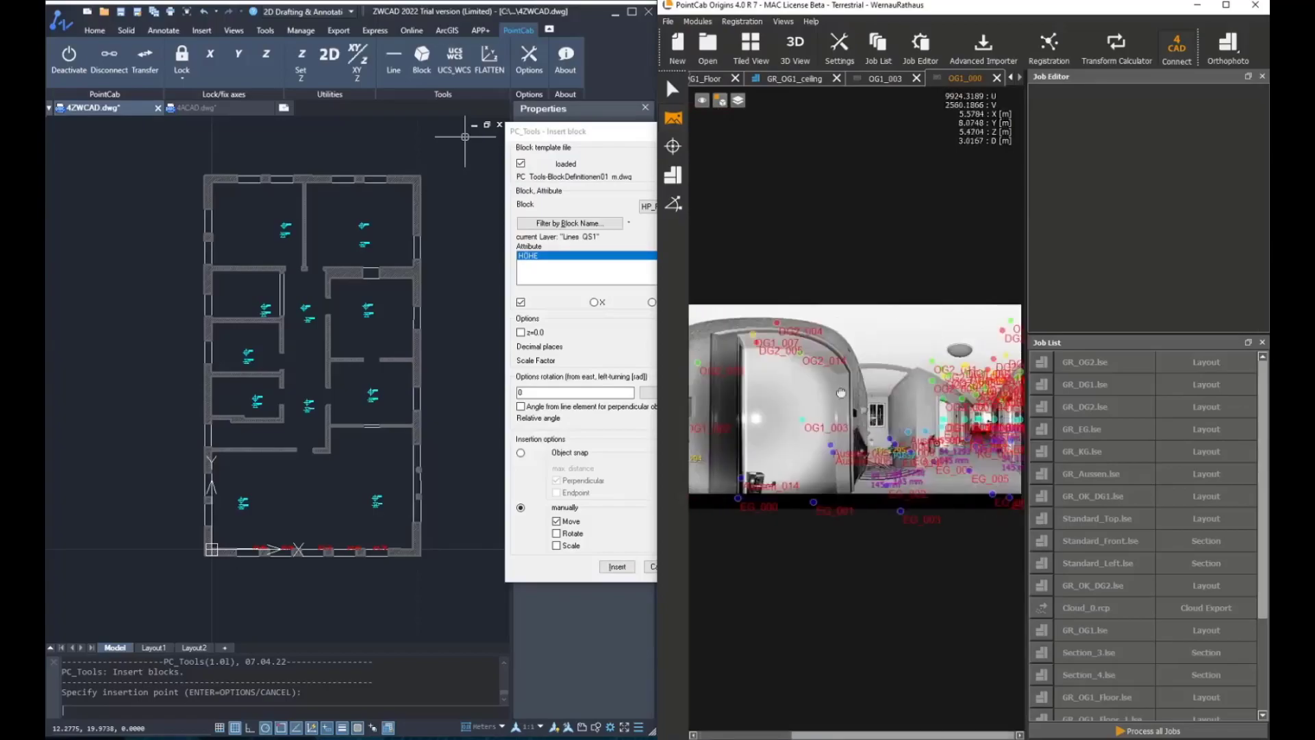
scroll(987, 420, "up", 2)
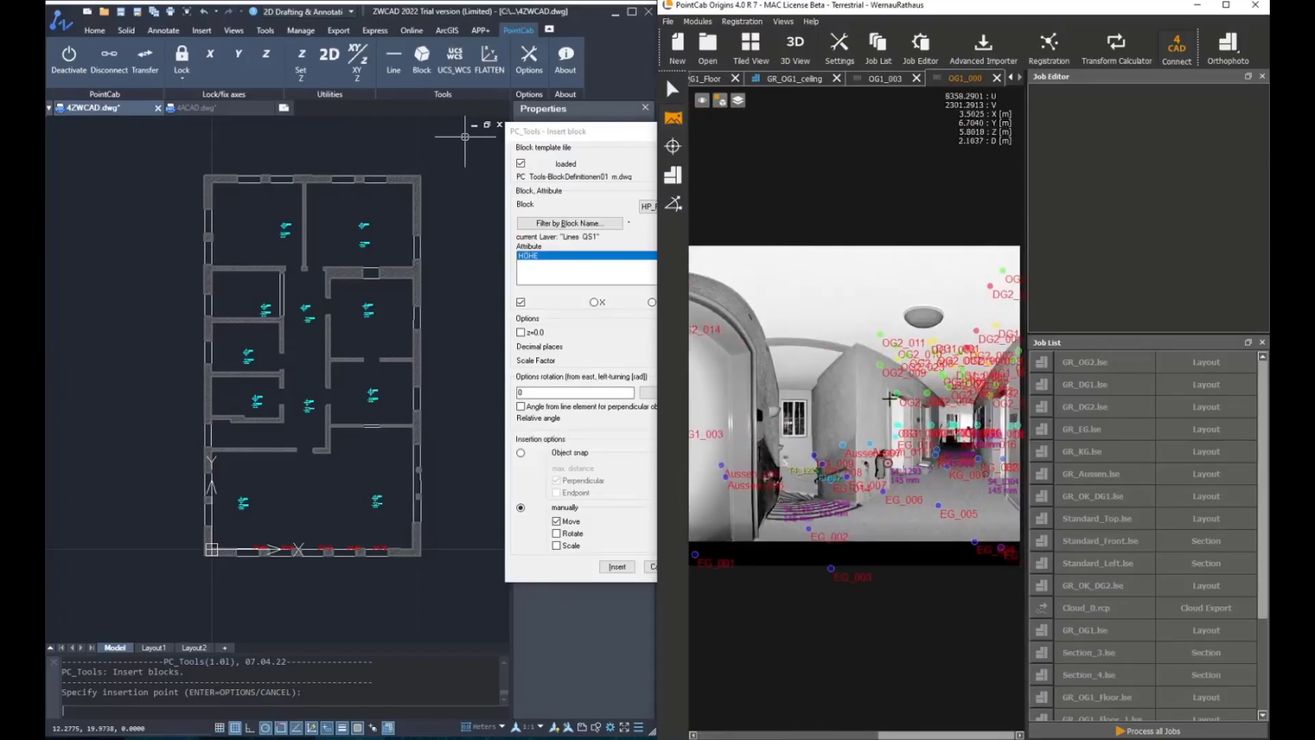
scroll(960, 445, "up", 3)
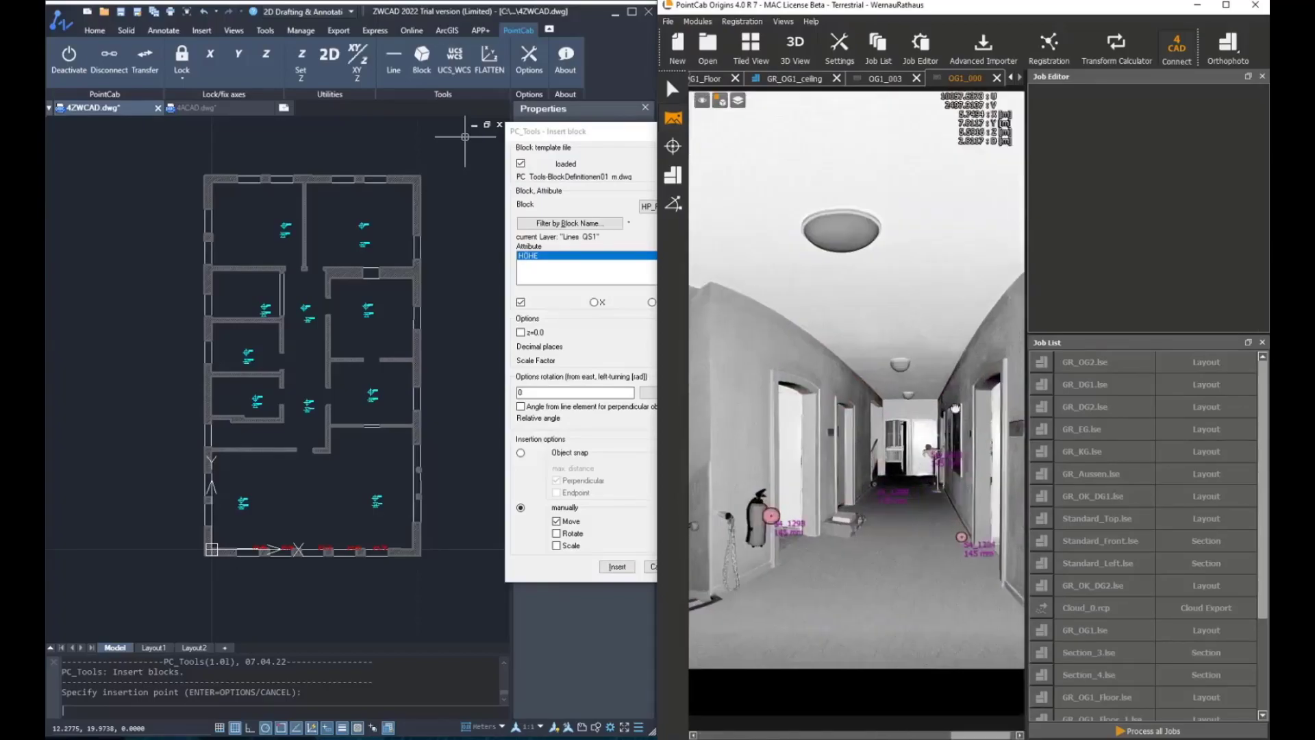
middle_click_drag(961, 445, 800, 424)
scroll(800, 425, "up", 2)
- Confirm the insertion options and pick the doorway arch top (Z 6.1261) as a height point
left_click(585, 136)
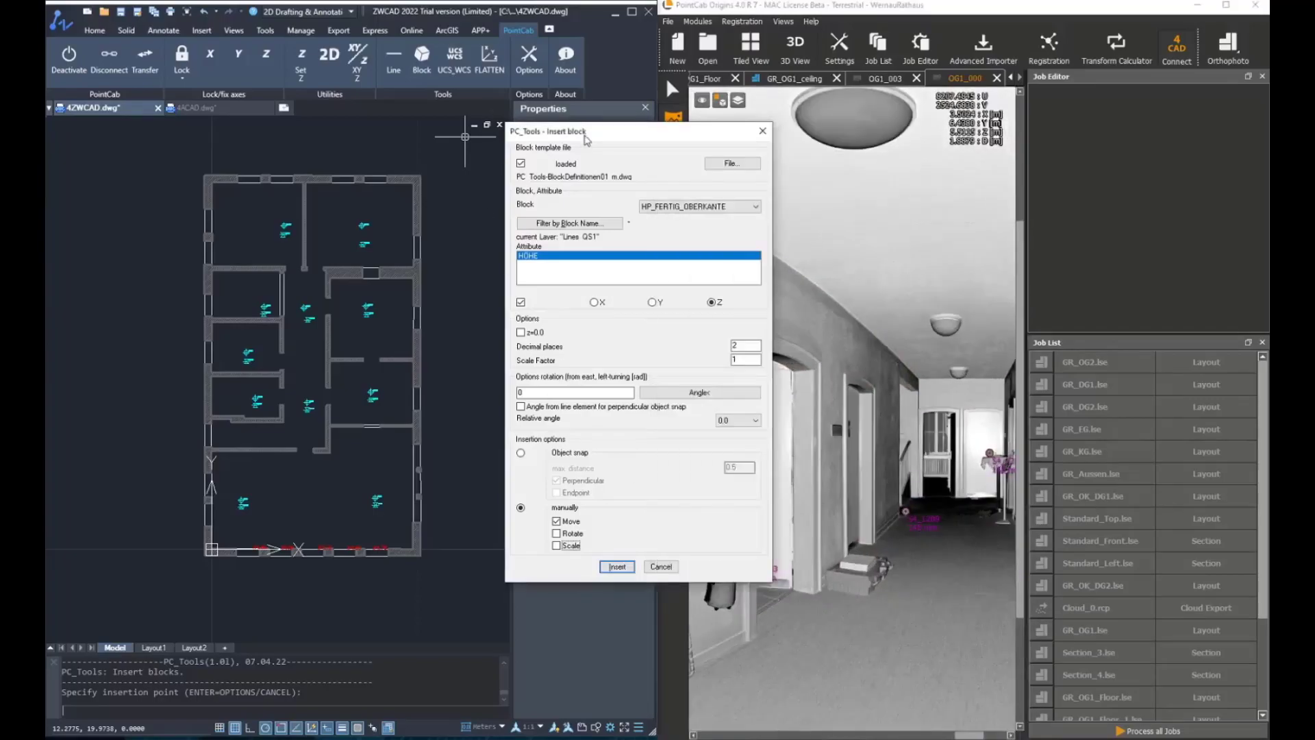
left_click(616, 566)
left_click(673, 145)
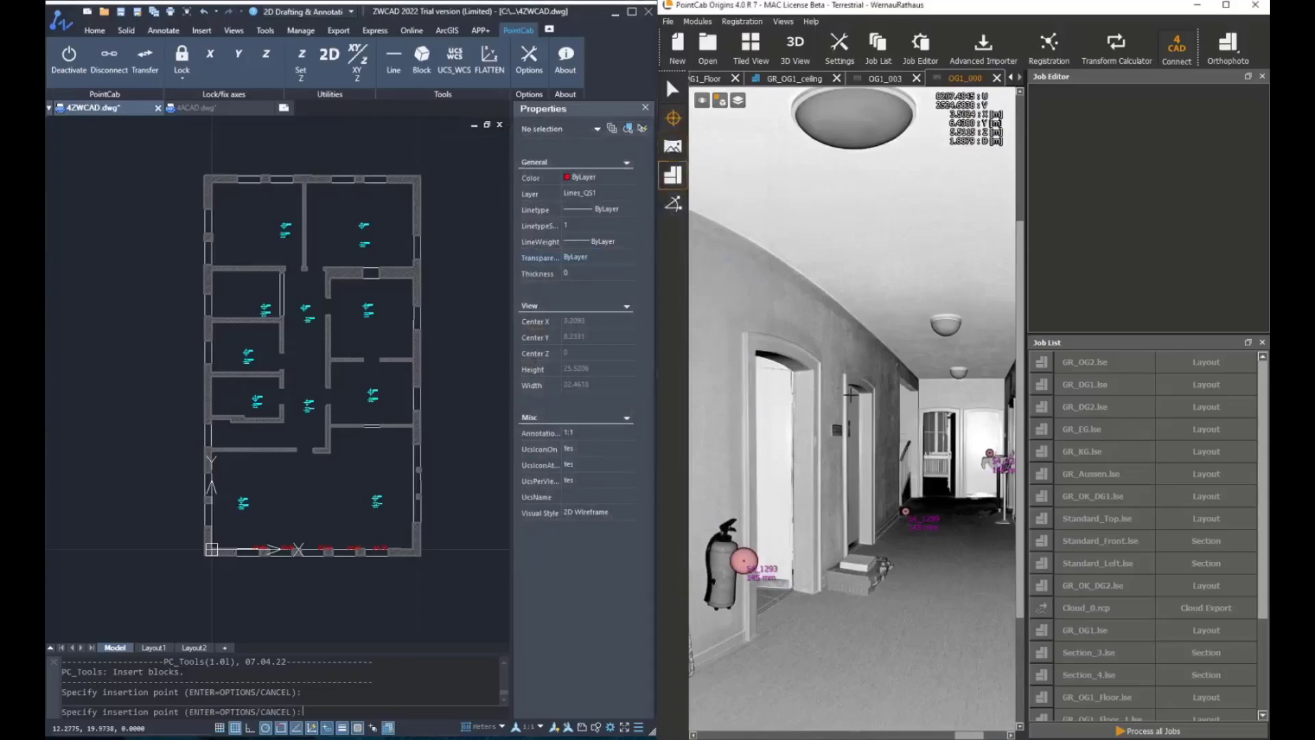
scroll(765, 384, "up", 2)
scroll(765, 385, "up", 2)
left_click(784, 315)
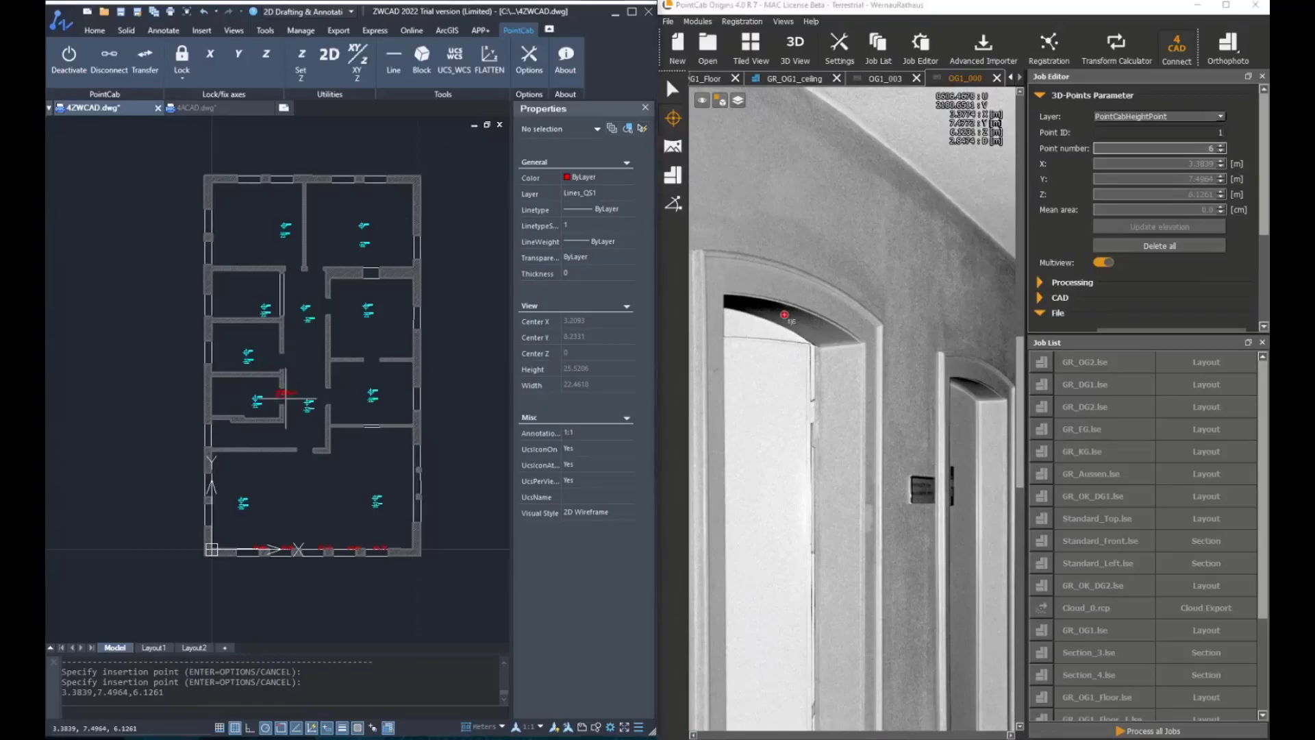
- Cancel the pending block insertion and restart the insertion command
scroll(288, 401, "up", 5)
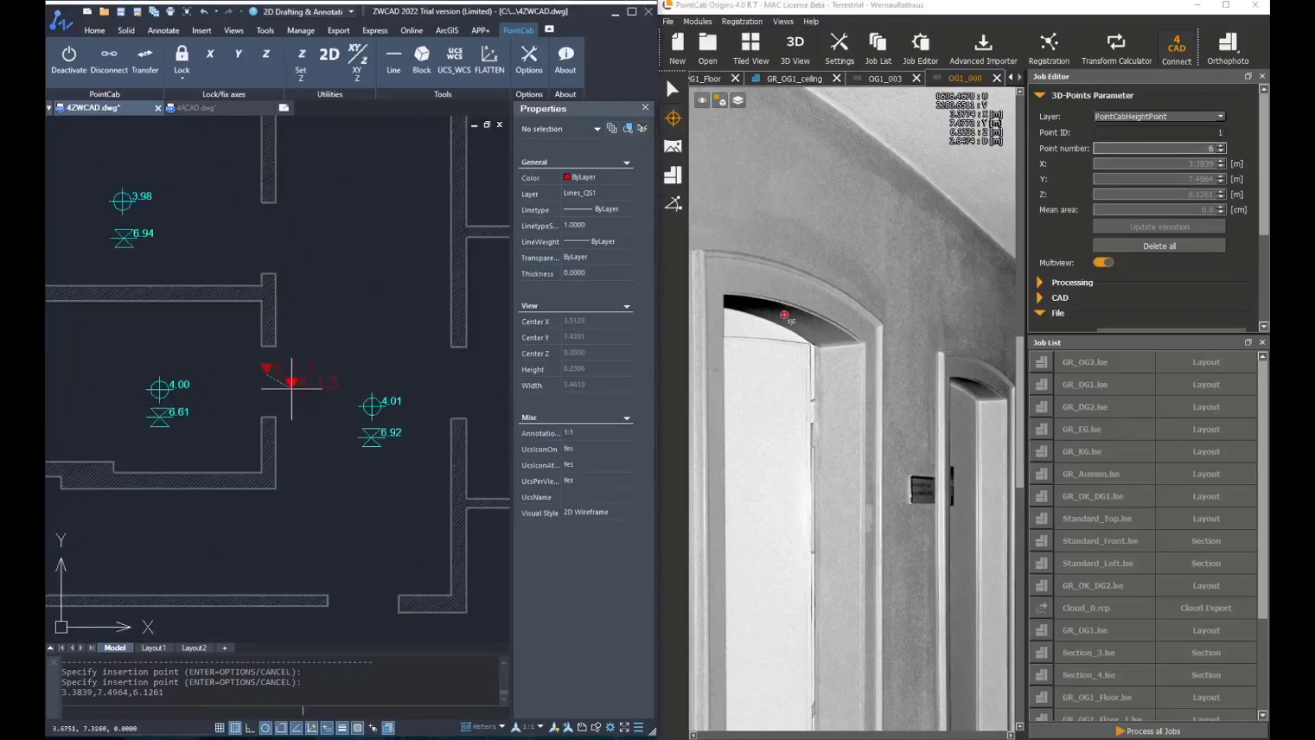
scroll(329, 366, "down", 5)
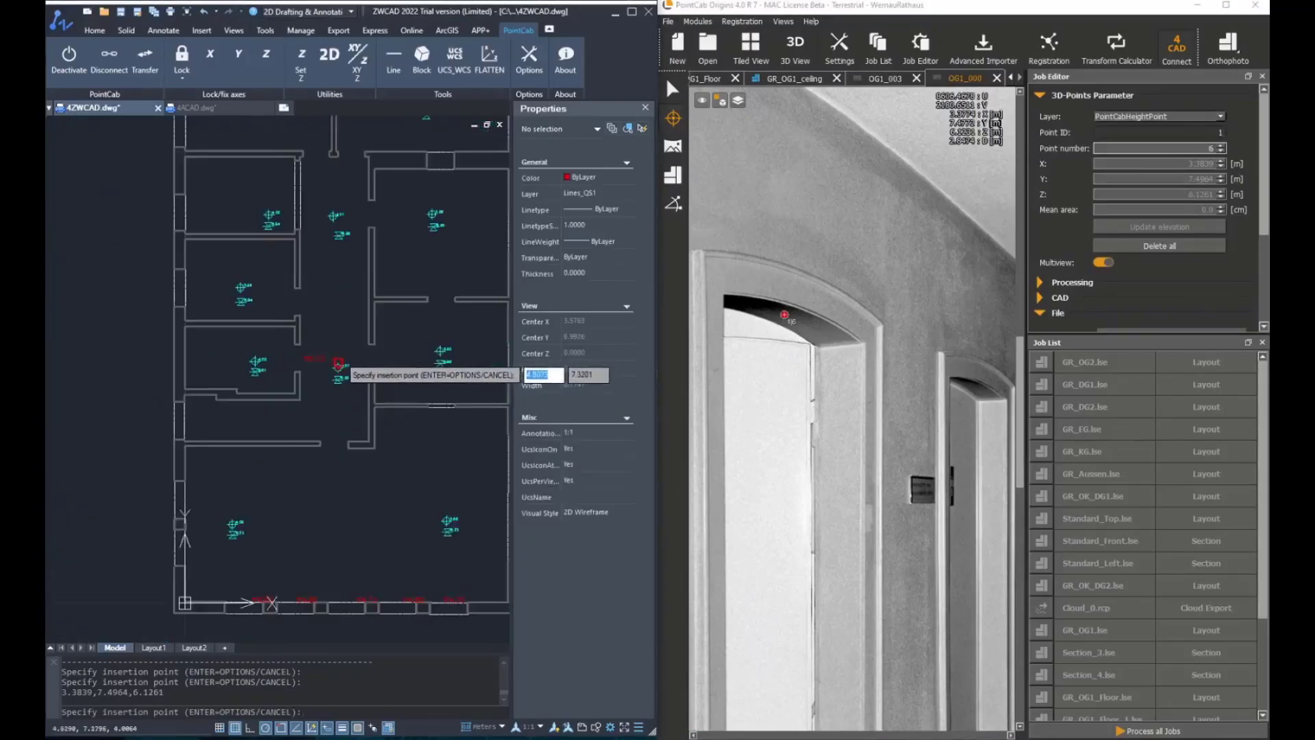
key("Escape")
key("Escape")
key("Return")
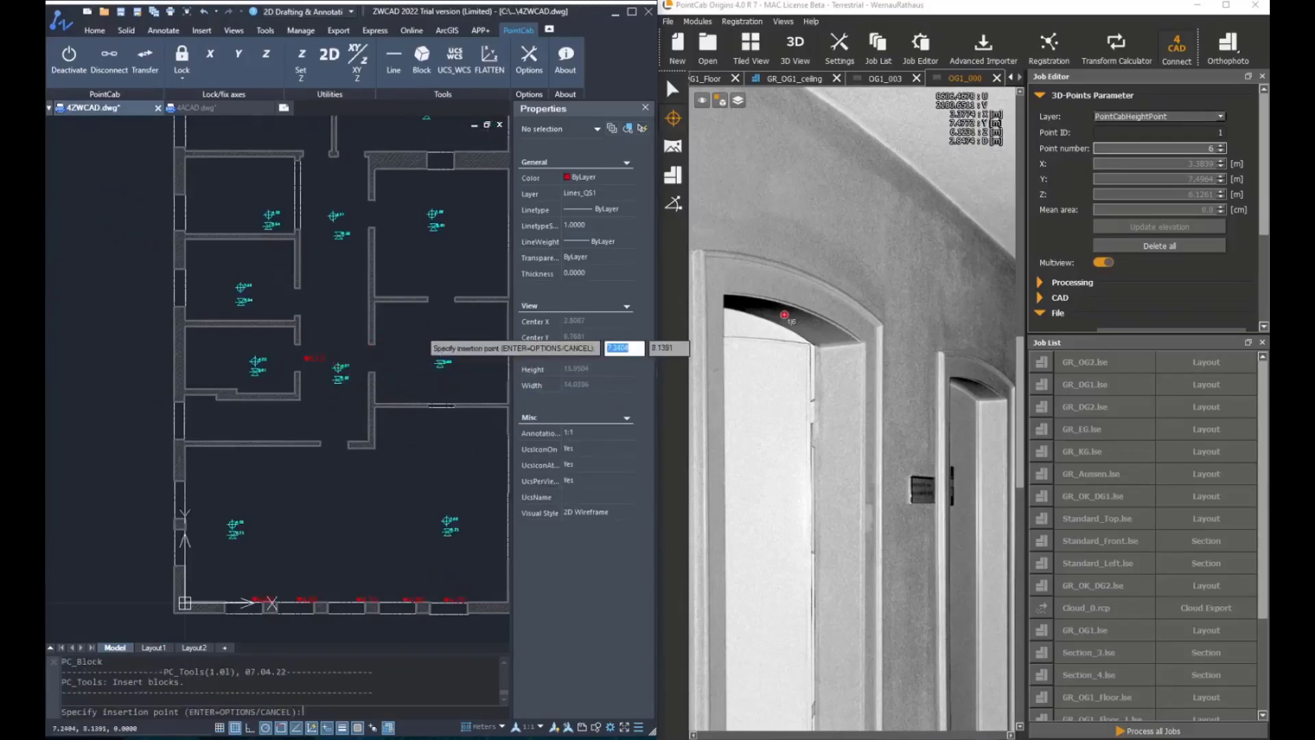
key("Return")
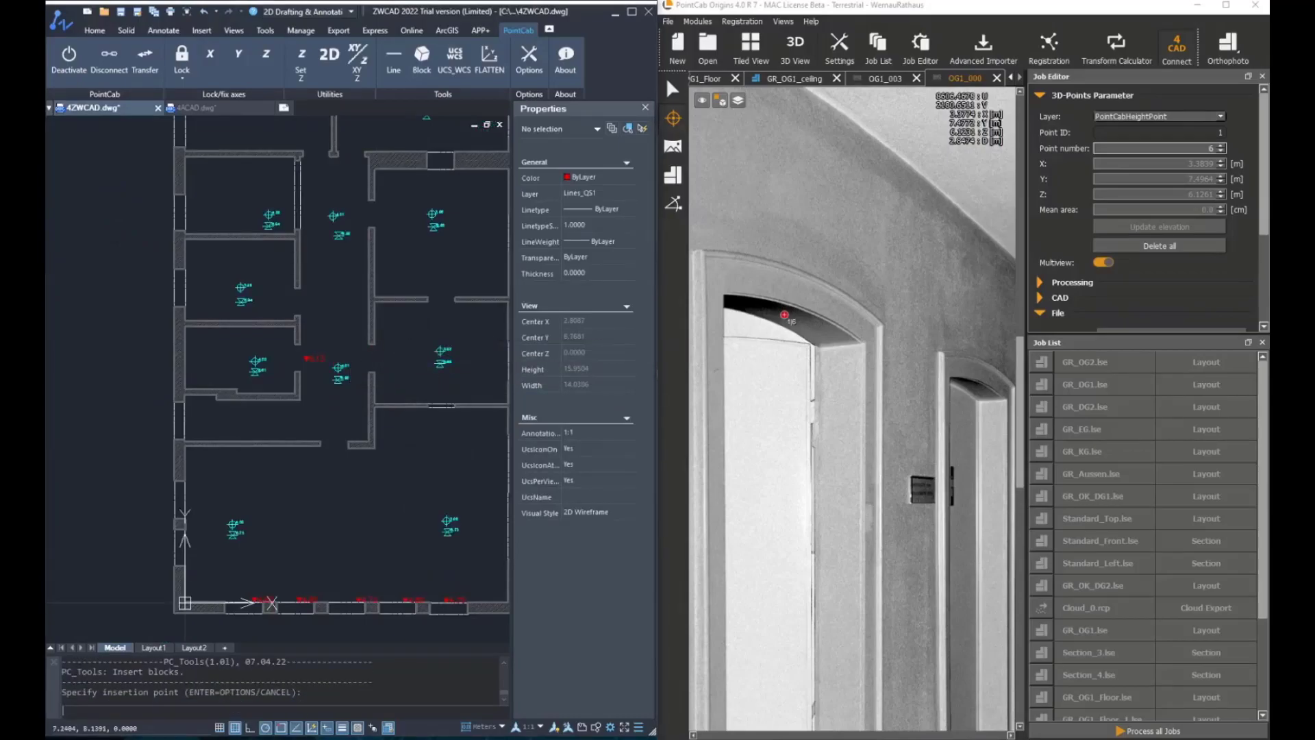
- With Rotate enabled, pick the next doorway top as arch point 7 (Z 6.1052)
key("Return")
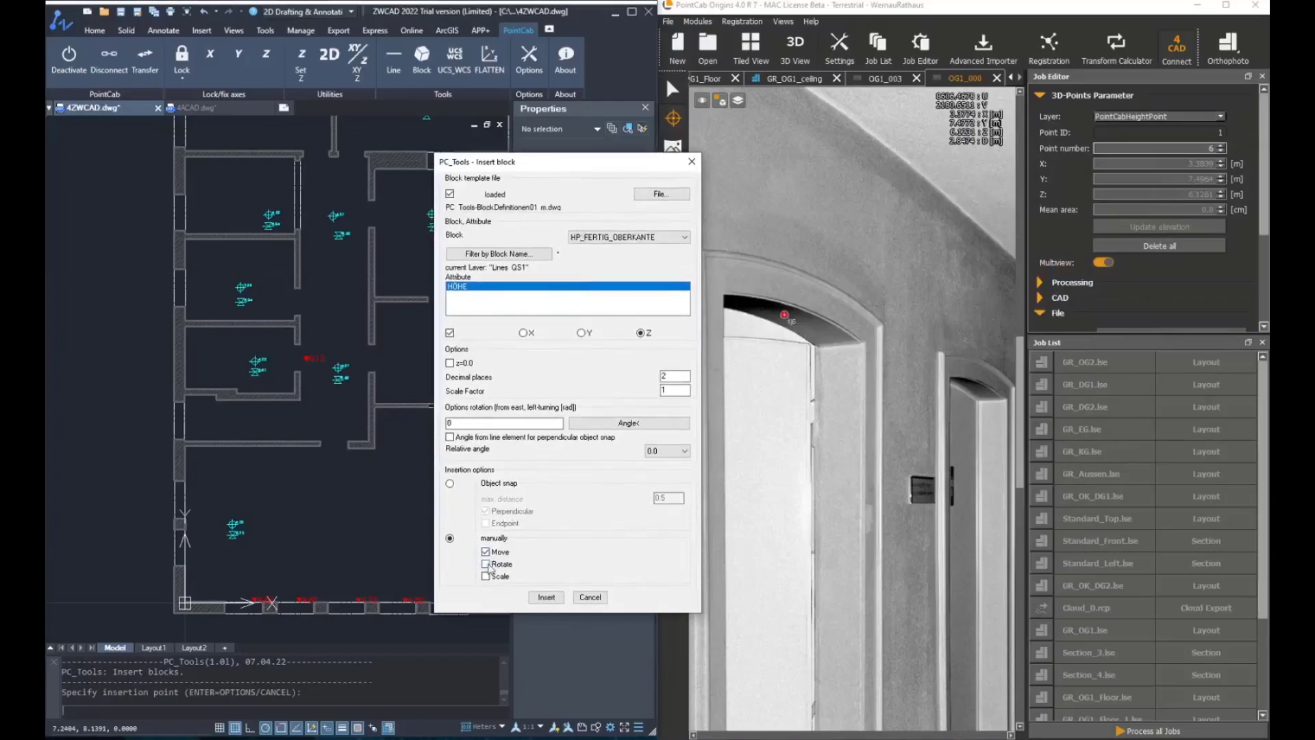
left_click(545, 598)
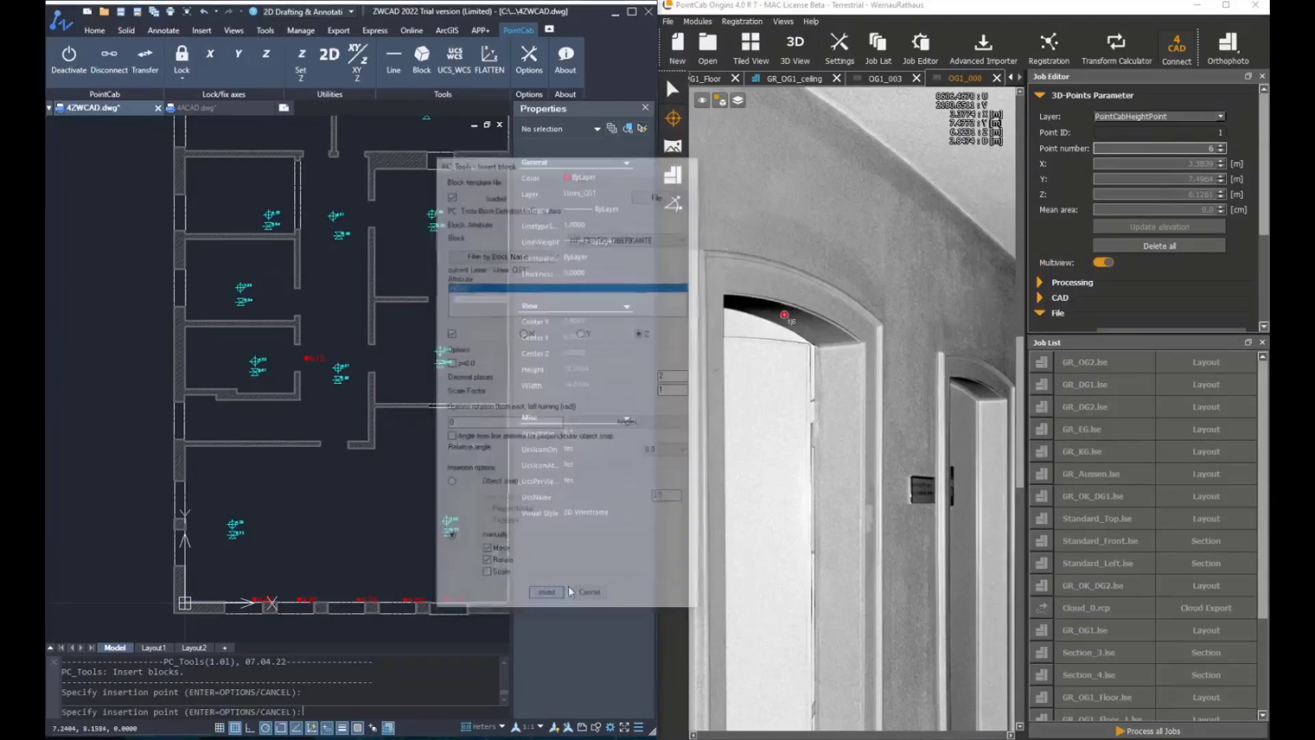
scroll(861, 380, "up", 2)
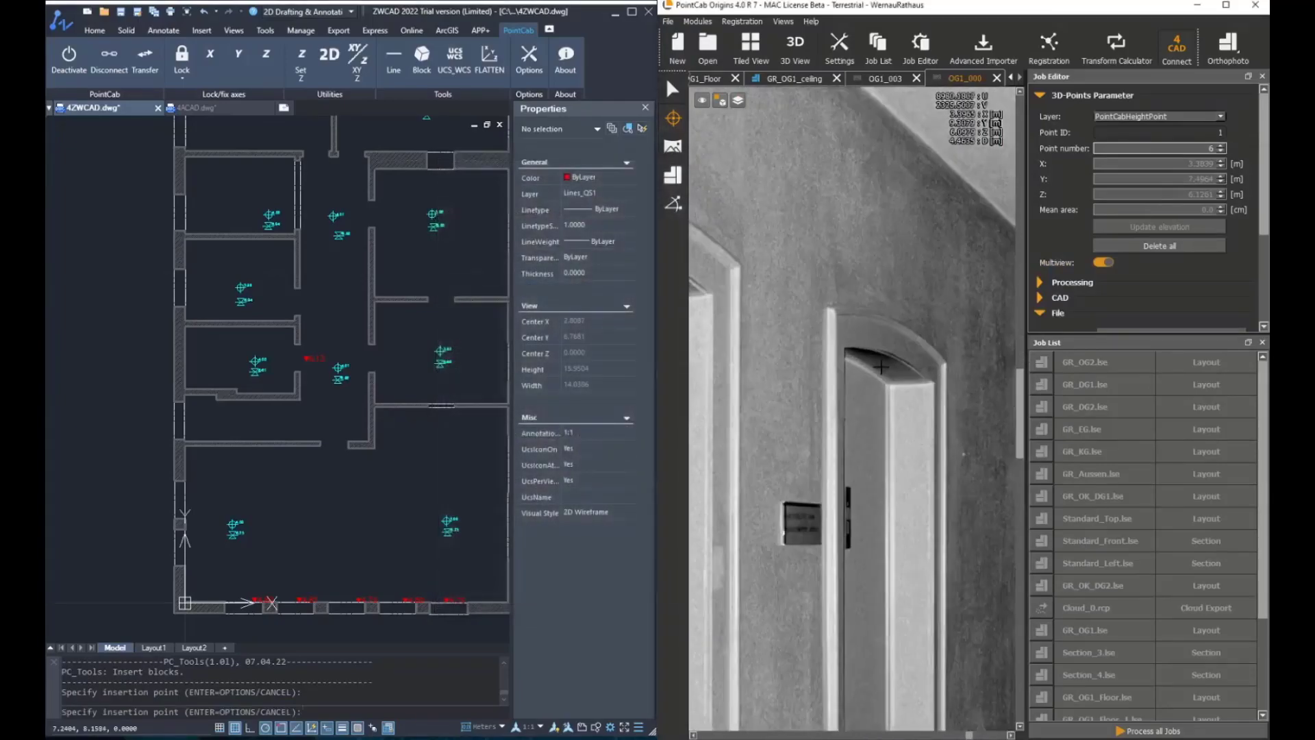
left_click(821, 437)
scroll(300, 307, "up", 4)
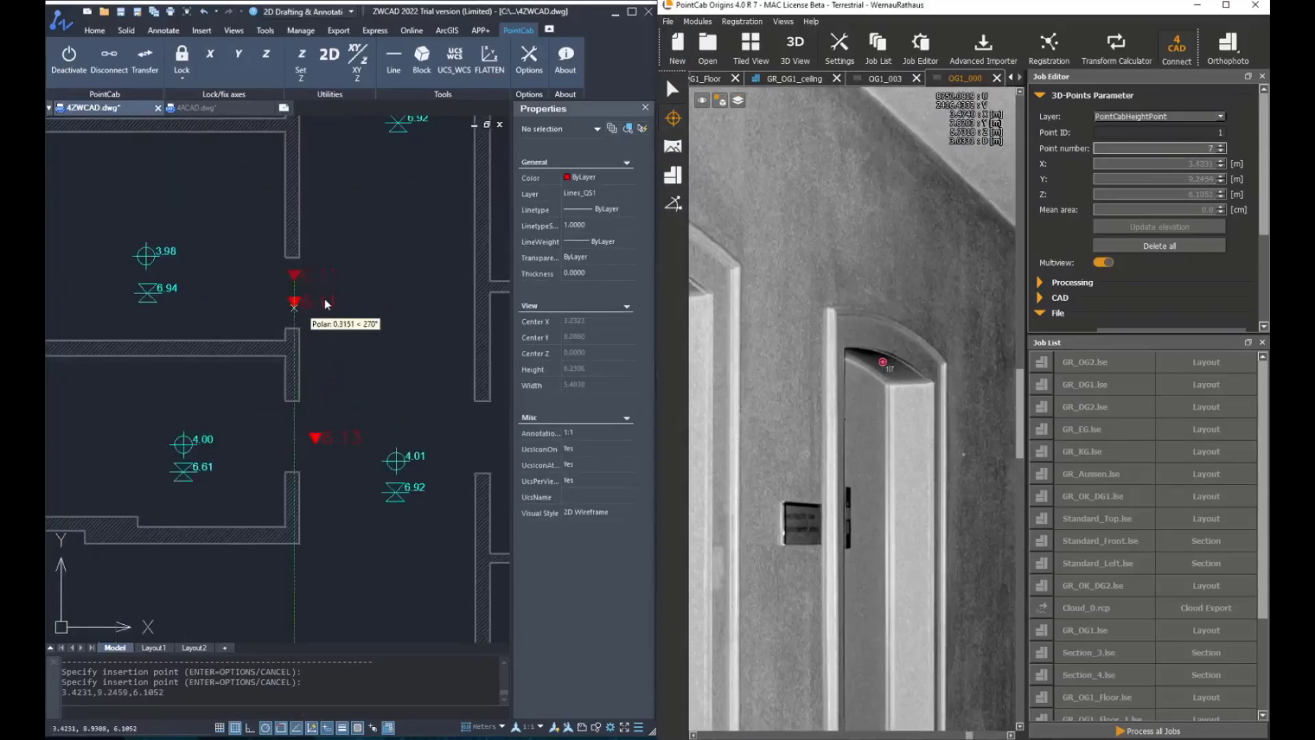
scroll(308, 314, "down", 5)
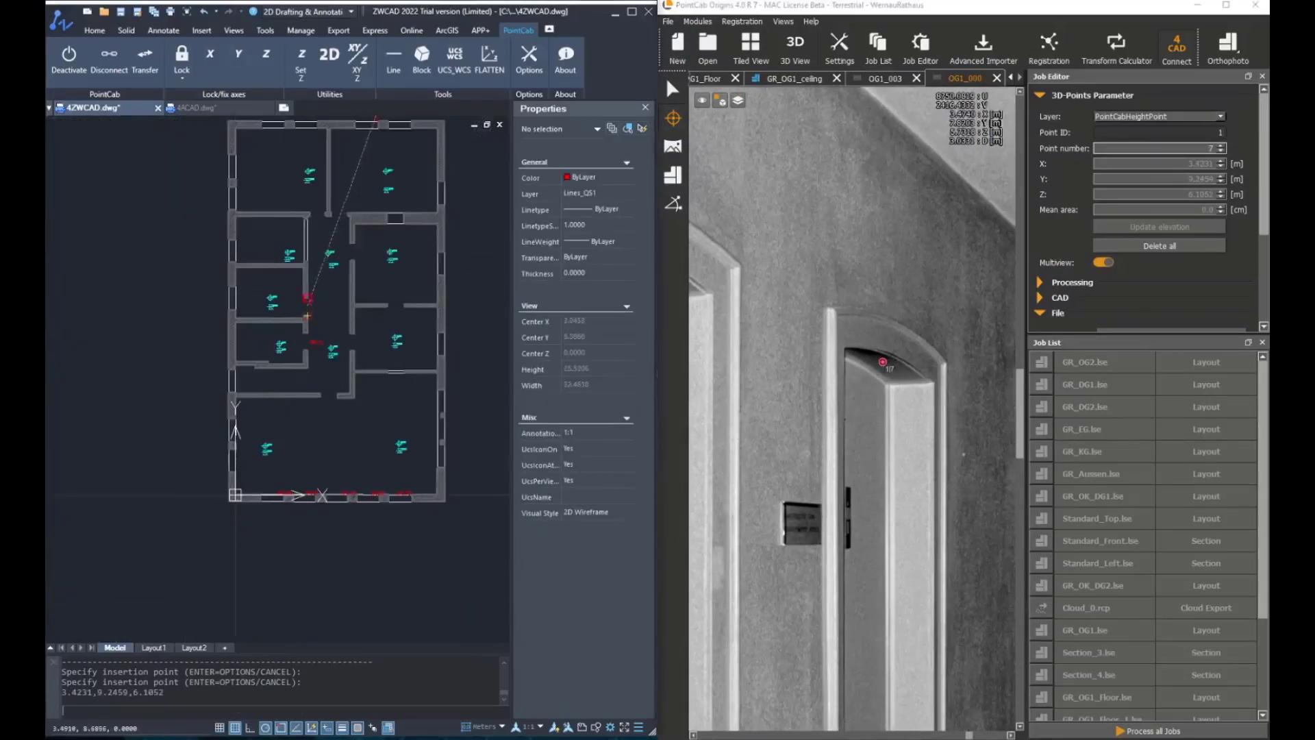
scroll(305, 305, "down", 2)
scroll(305, 304, "up", 8)
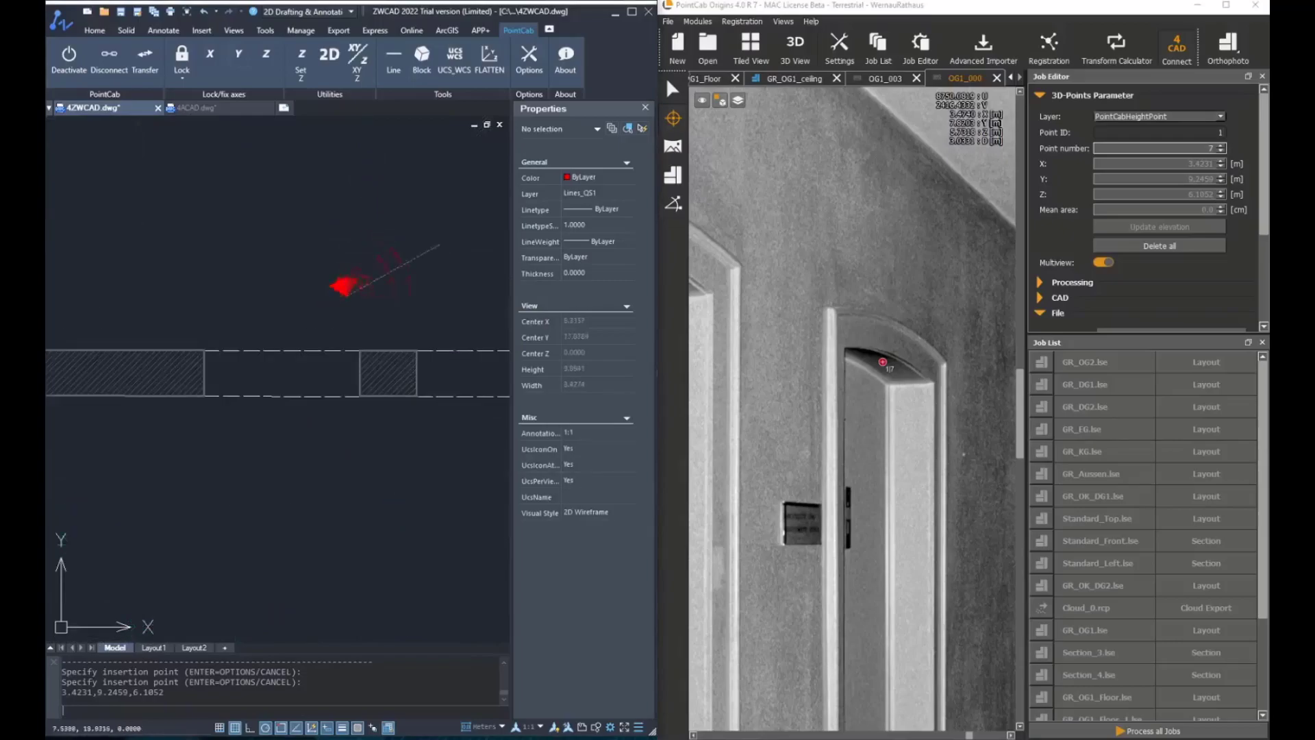
- Set the new height block upright, pan to the doorway blocks, and restart block insertion
left_click(446, 296)
scroll(355, 312, "down", 13)
scroll(357, 273, "up", 9)
mouse_move(354, 343)
middle_mouse_down()
mouse_move(357, 274)
mouse_move(330, 276)
mouse_move(363, 427)
middle_mouse_up()
scroll(322, 270, "up", 4)
middle_click_drag(326, 273, 314, 353)
left_click(421, 62)
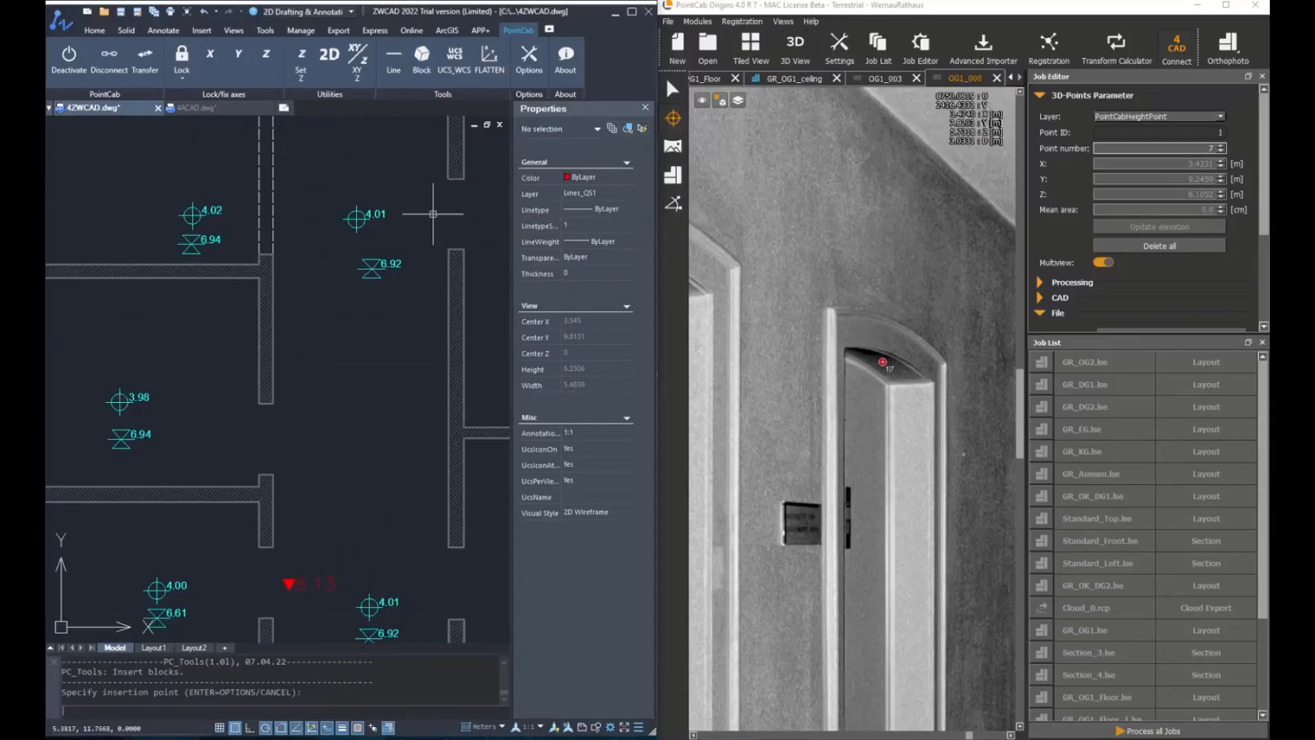
- Confirm the insertion options and pick arch point 8 (Z 6.1084) for a 6.11 height block
key("Return")
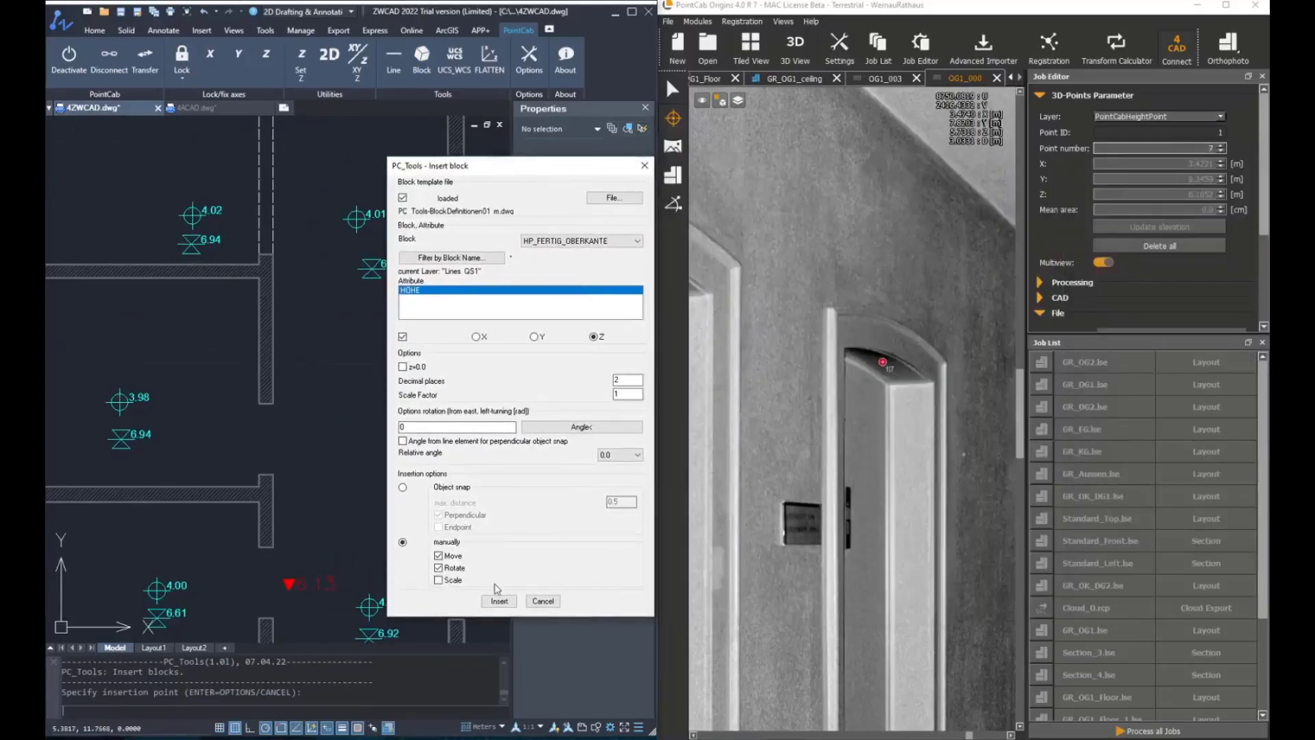
left_click(498, 600)
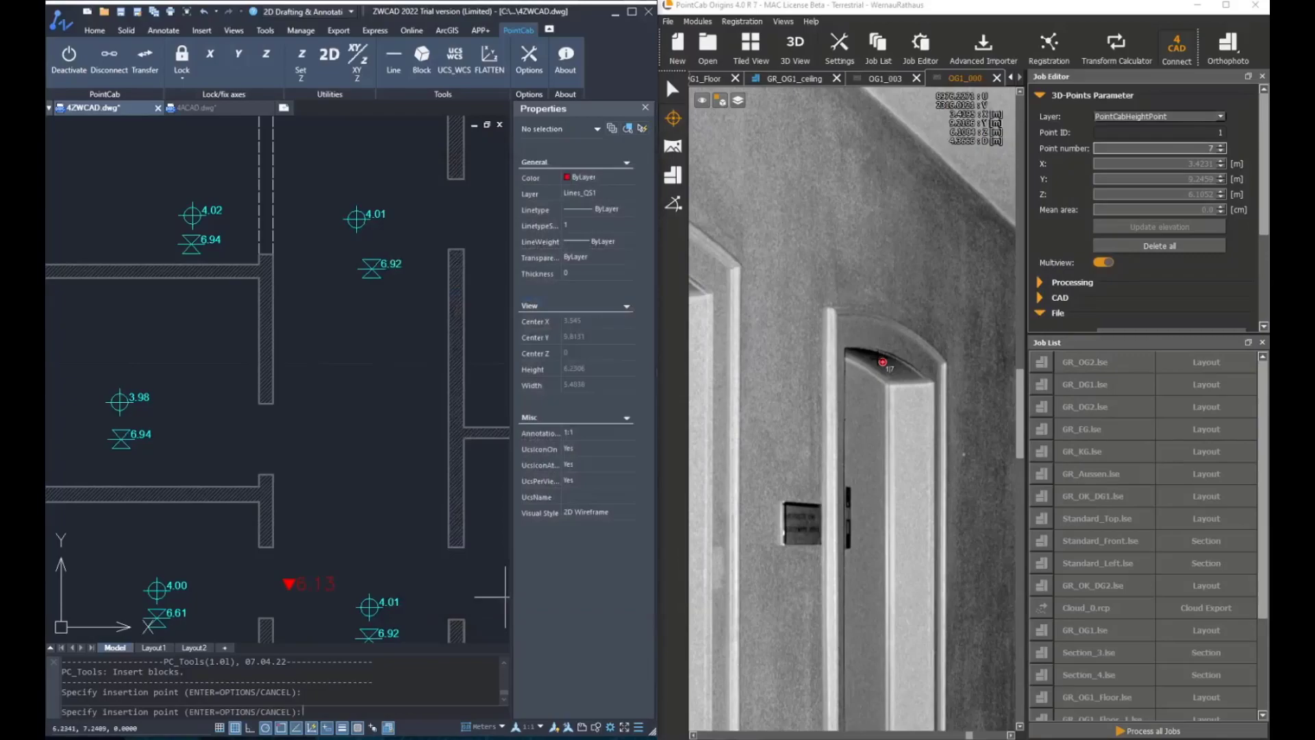
left_click(882, 361)
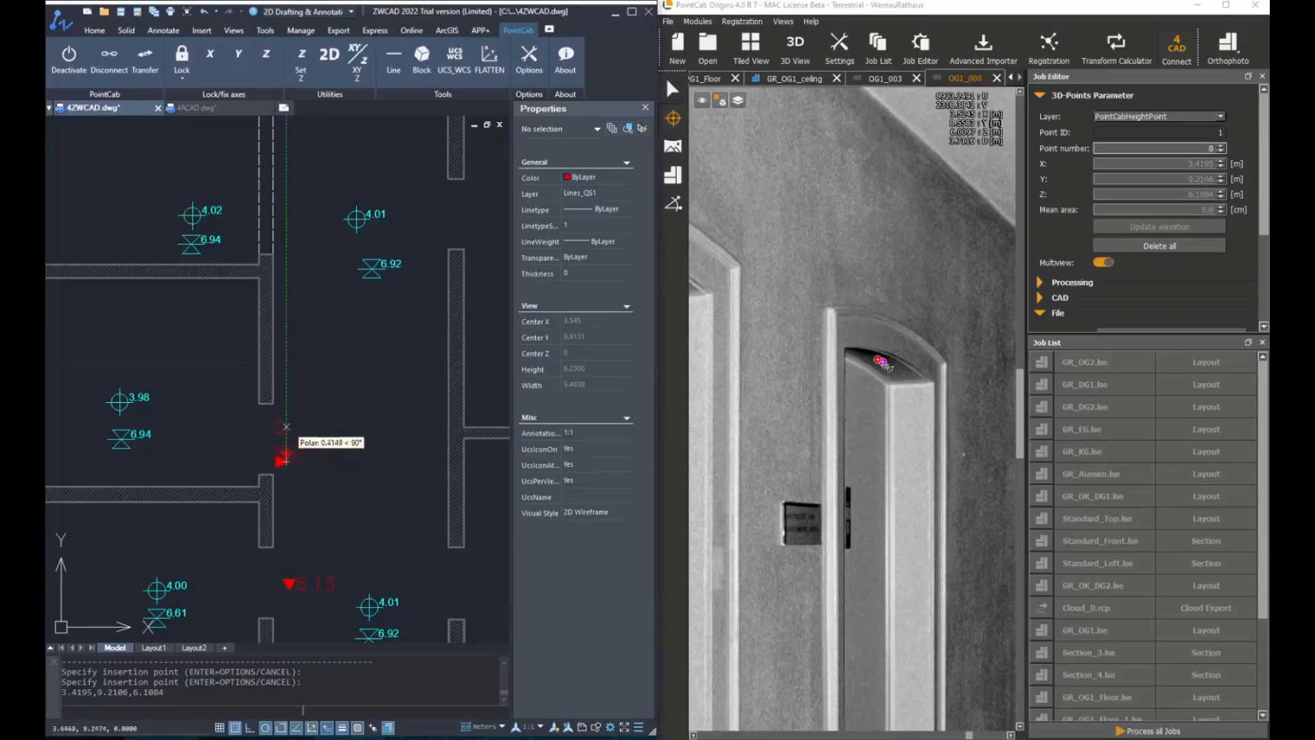
- Cancel the pending block insertion and clear any leftover command
scroll(279, 461, "down", 3)
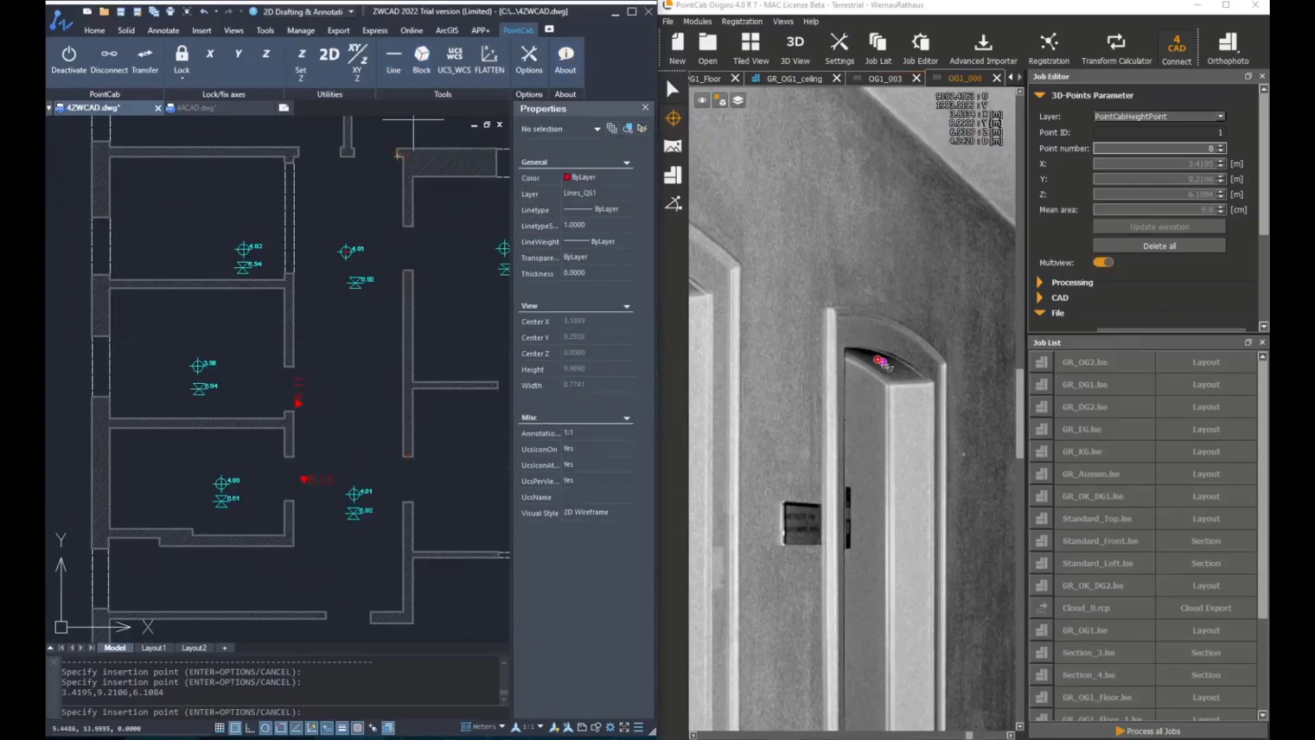
scroll(432, 461, "down", 1)
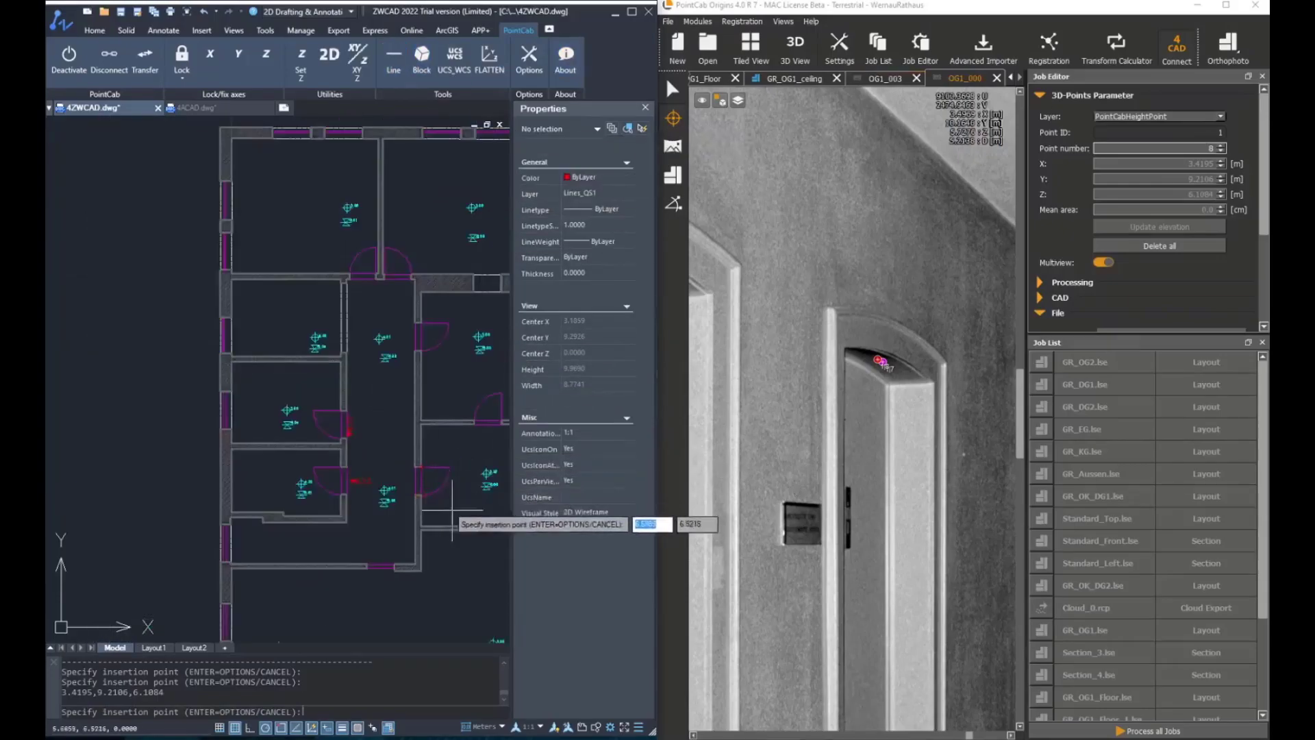
scroll(447, 552, "up", 2)
key("Escape")
key("Escape")
middle_click_drag(411, 400, 384, 413)
key("Escape")
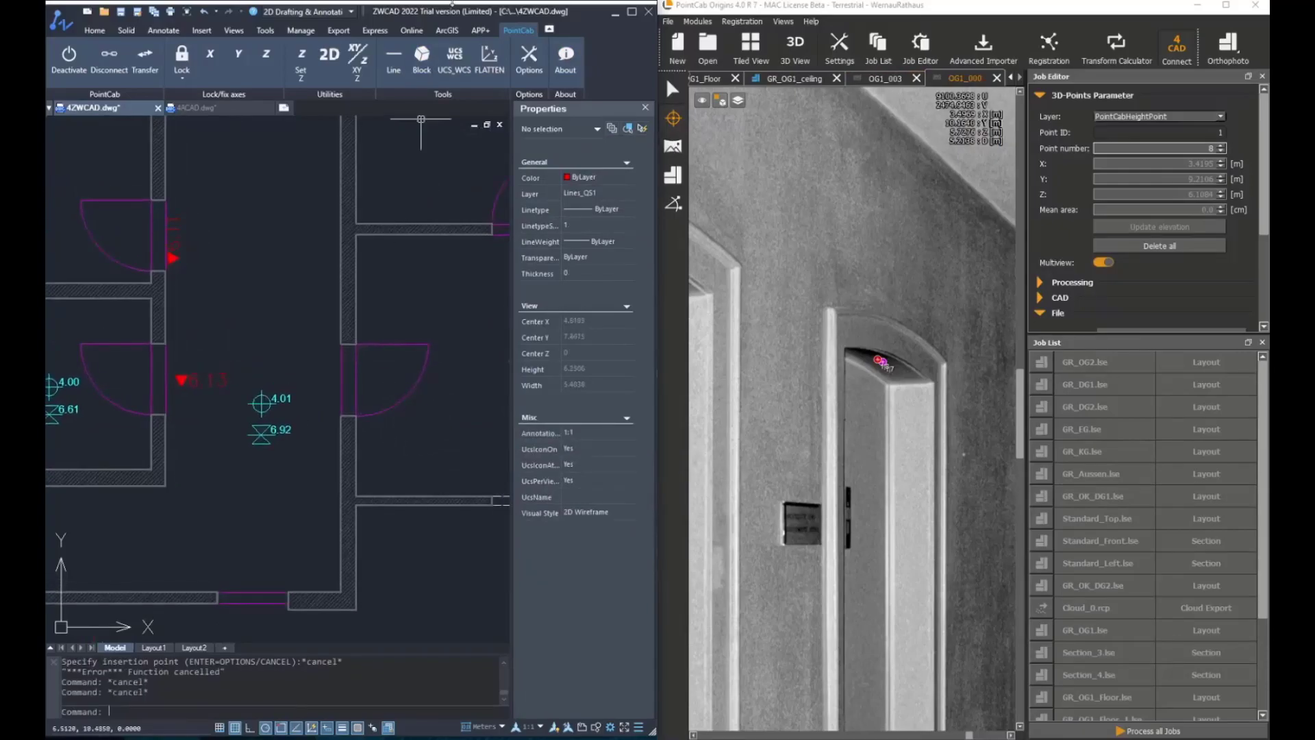
- Start a PC_Tools insertion with Move, Rotate and Scale options and turn the scan view
left_click(409, 80)
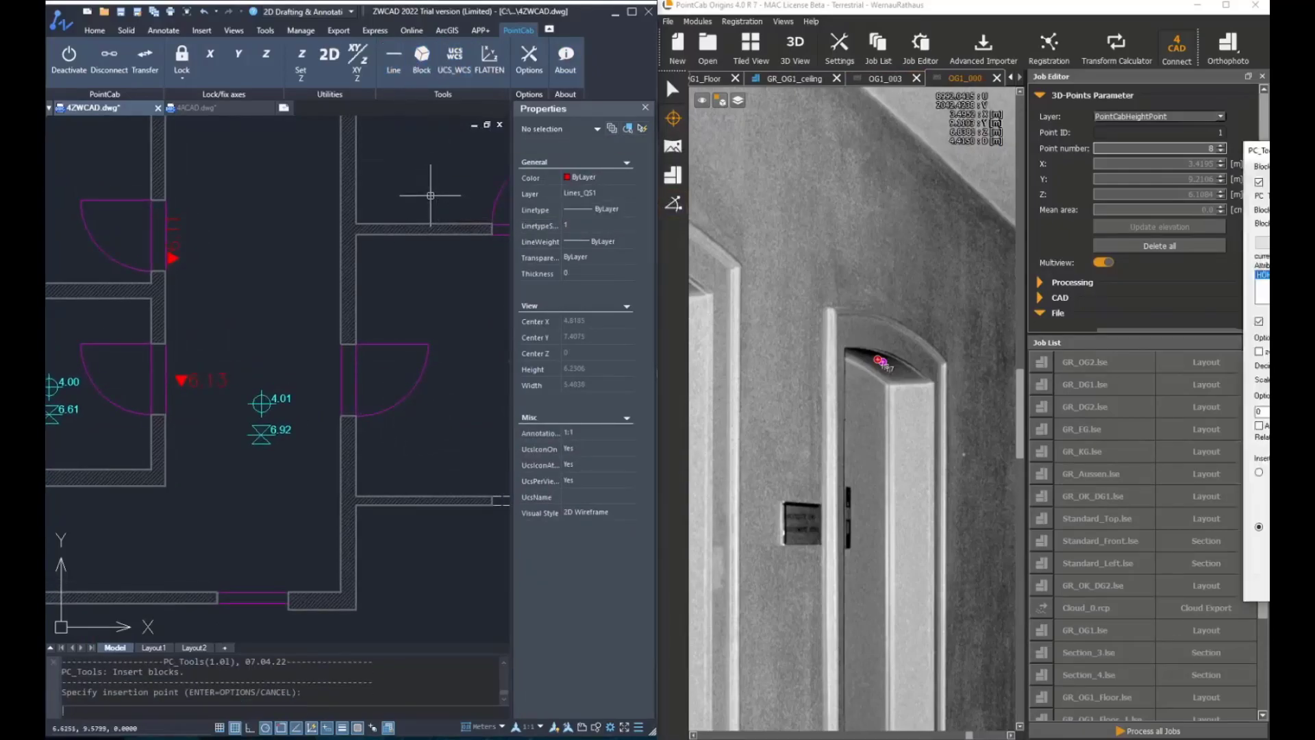
key("Return")
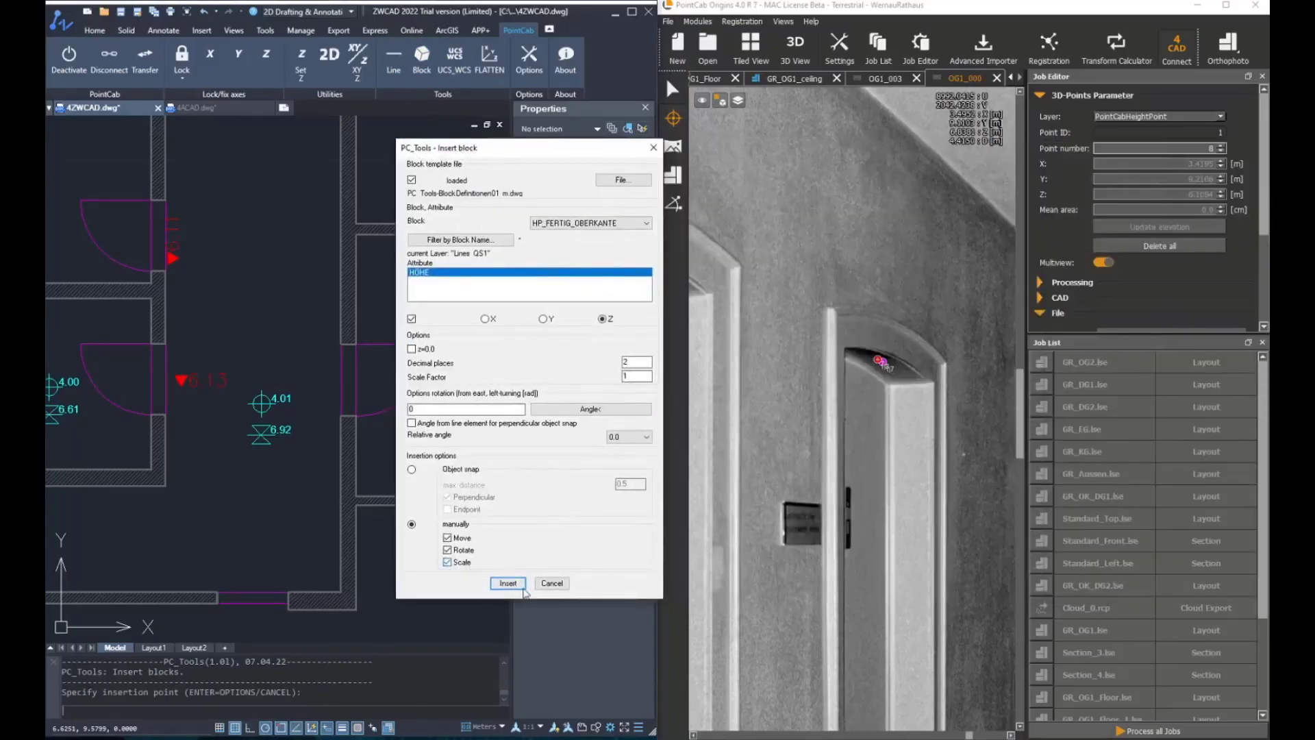
left_click(522, 588)
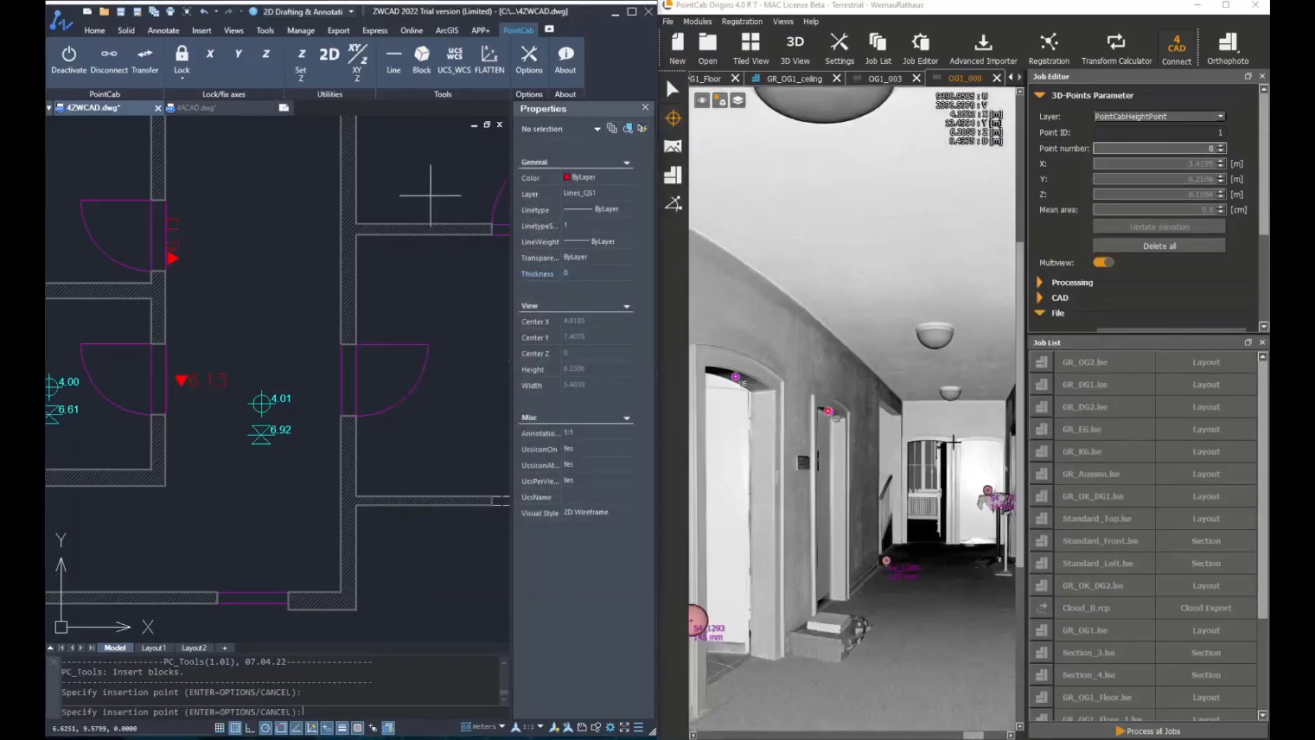
middle_click_drag(906, 419, 853, 417)
scroll(841, 411, "up", 5)
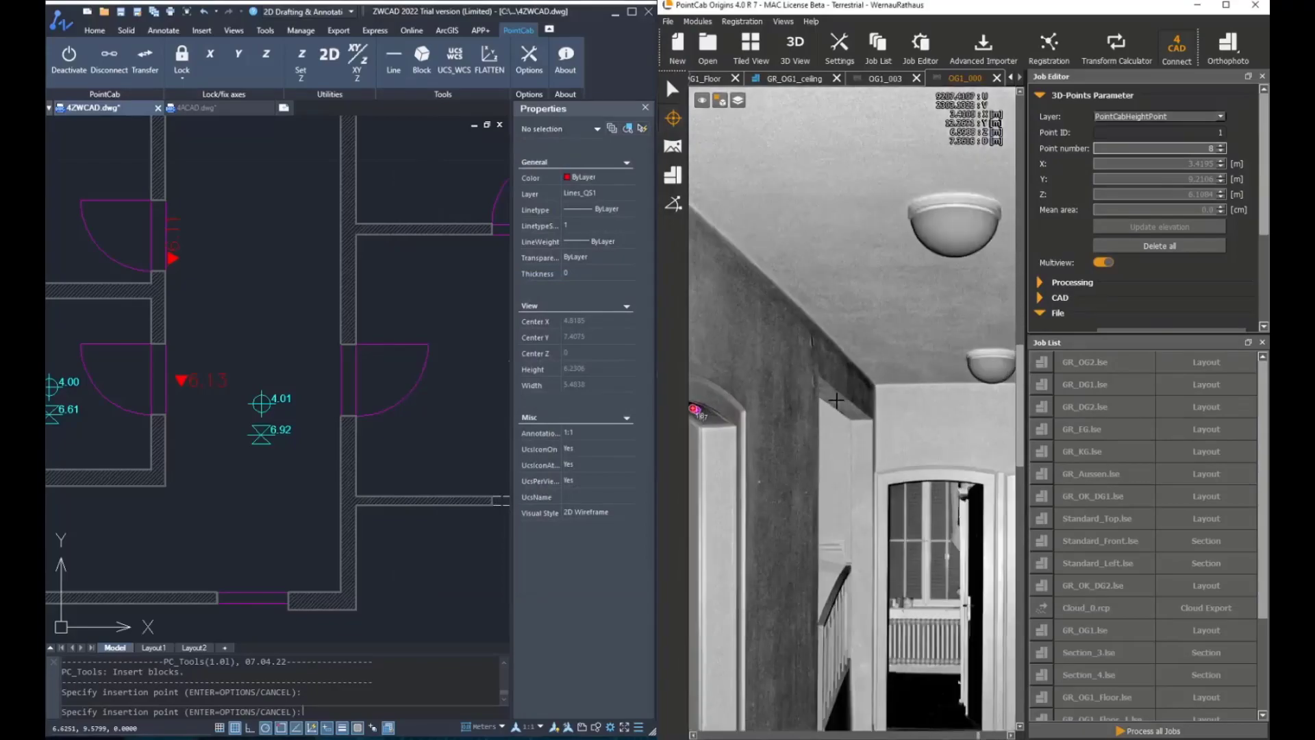
scroll(231, 207, "down", 5)
scroll(232, 208, "up", 4)
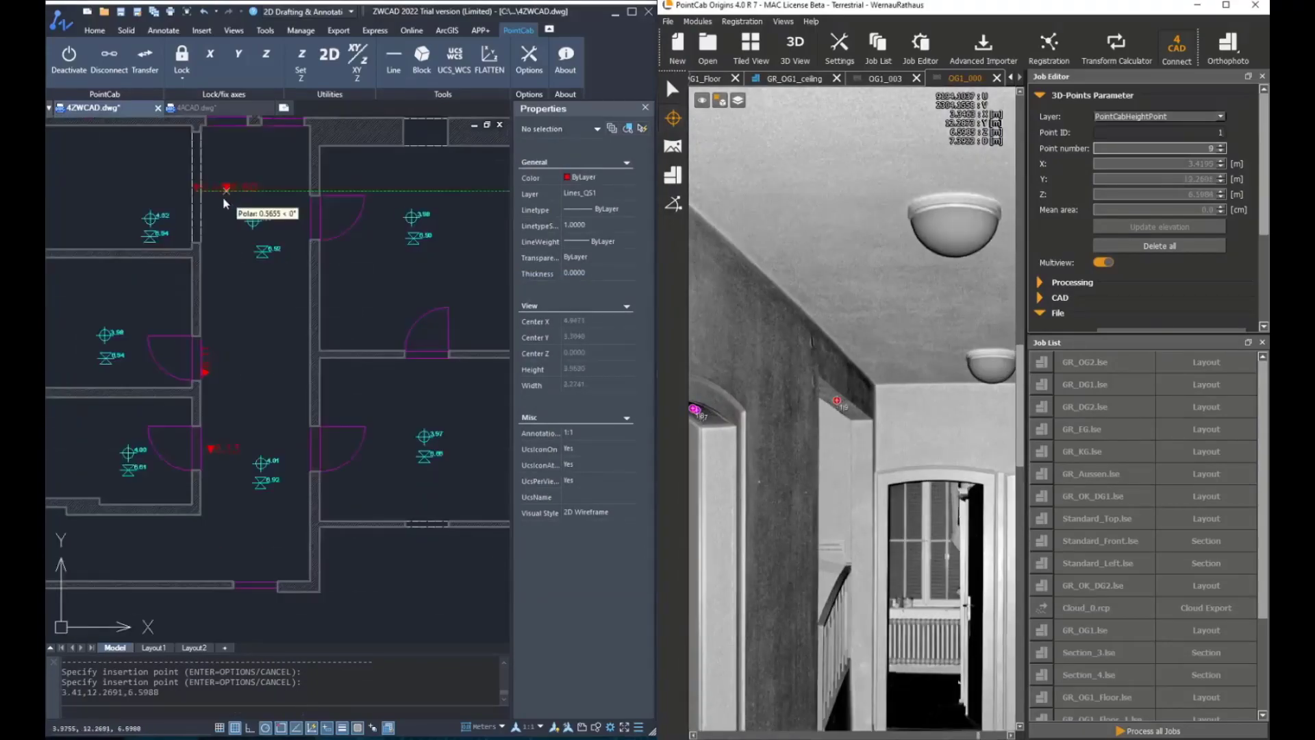
scroll(208, 201, "up", 5)
scroll(226, 248, "down", 3)
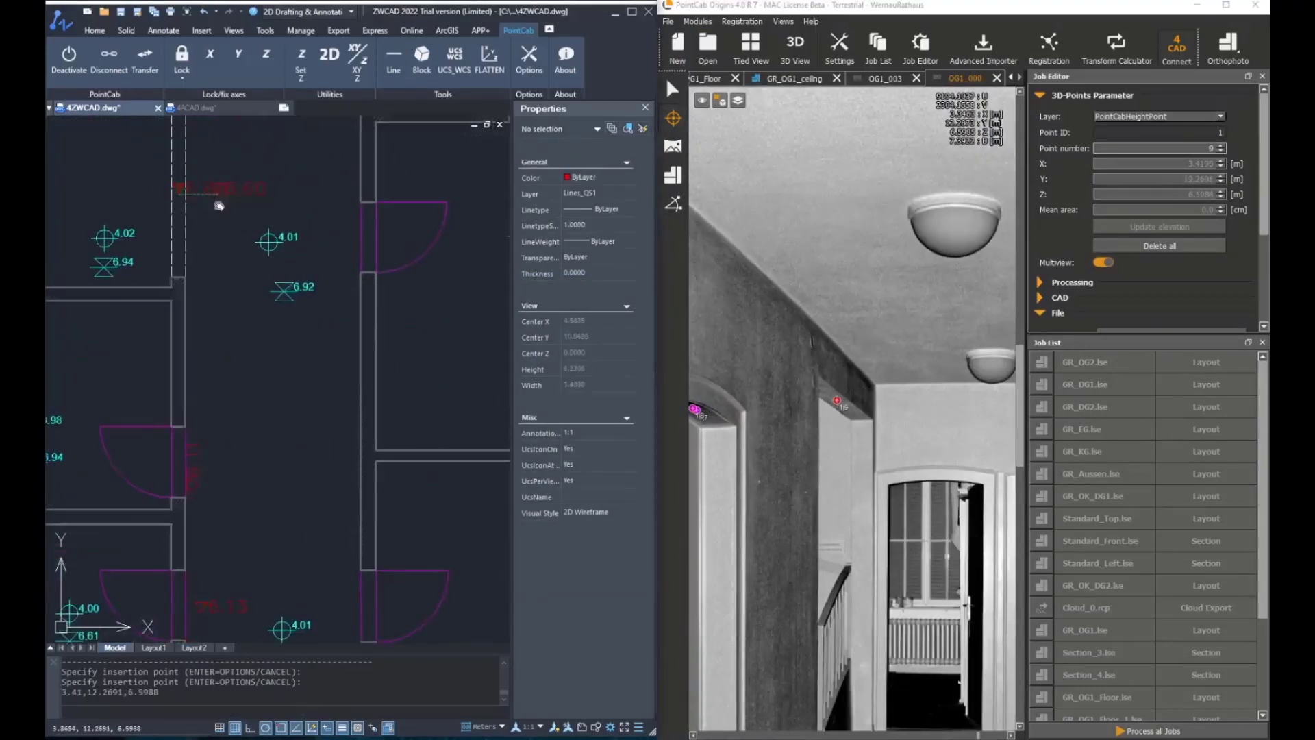
scroll(226, 250, "up", 2)
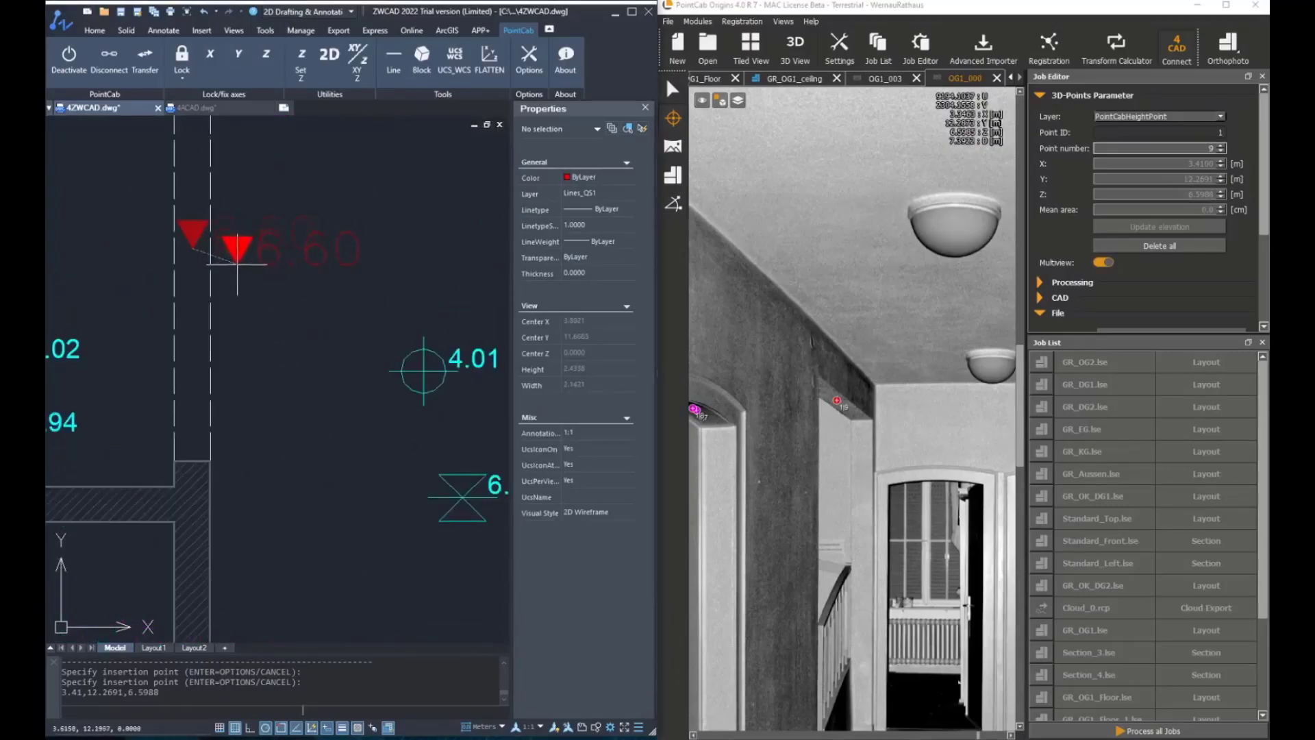
- Position the 6.60 height block (point 9, Z 6.5988) on the wall and scale it to size
left_click(233, 250)
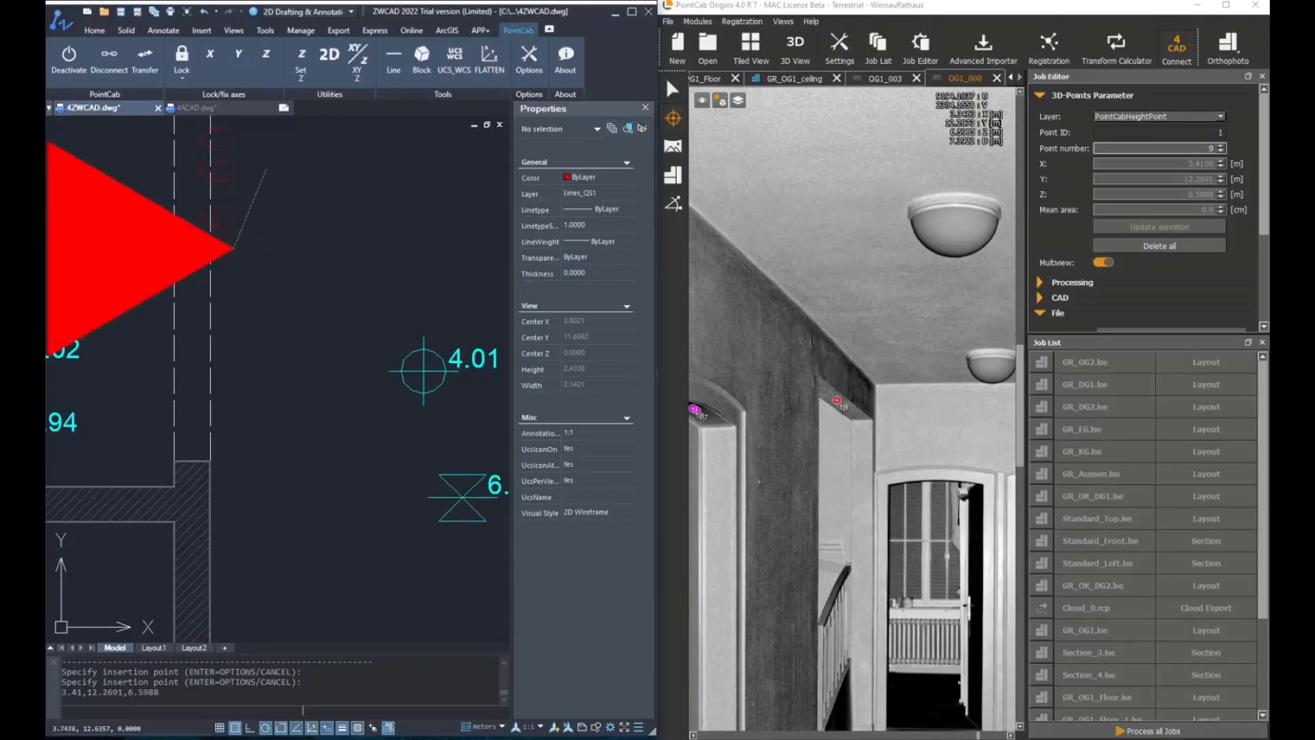
middle_click_drag(265, 173, 296, 250)
scroll(297, 250, "down", 3)
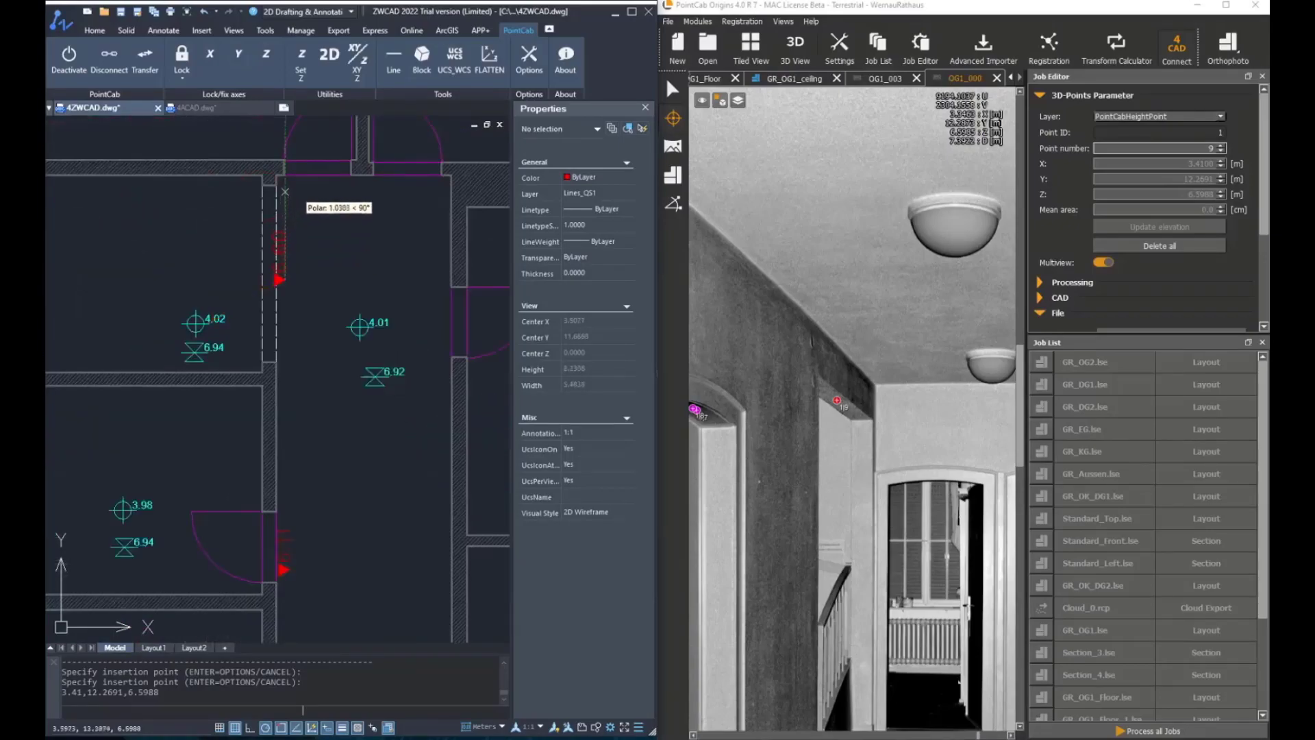
scroll(289, 185, "up", 4)
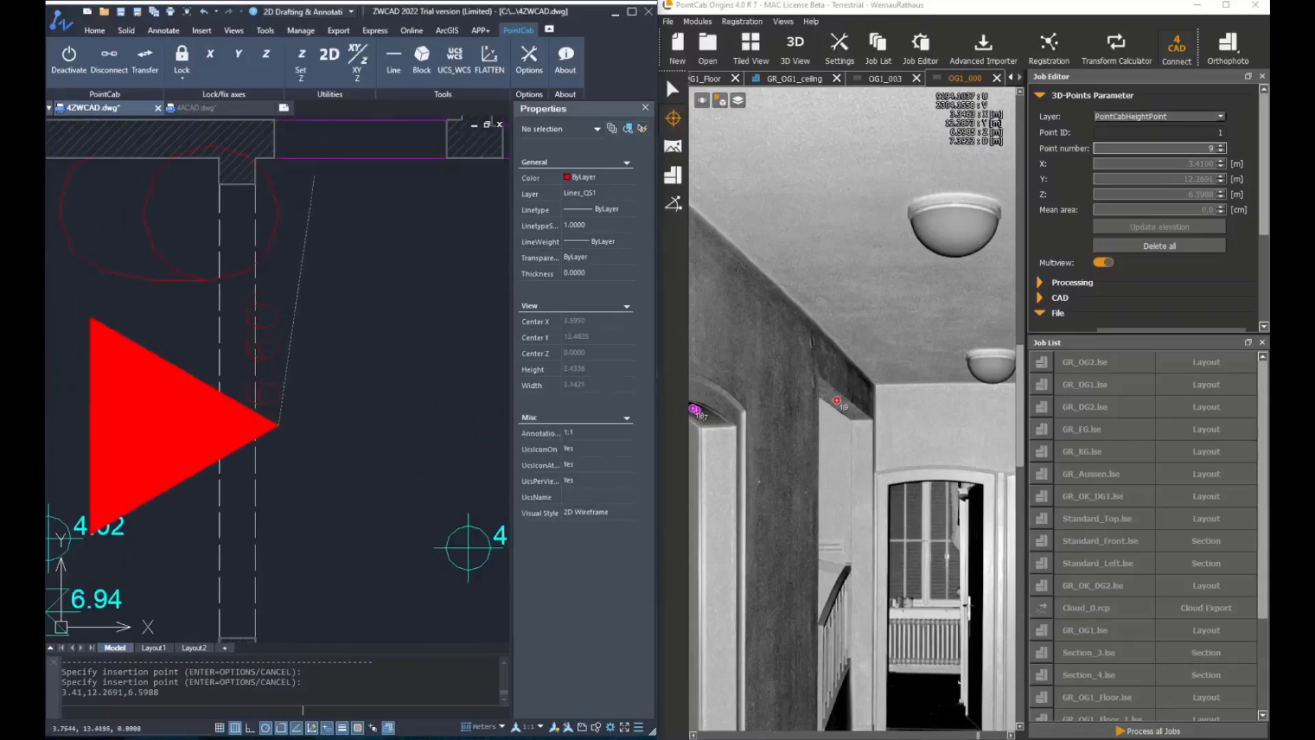
scroll(278, 424, "down", 4)
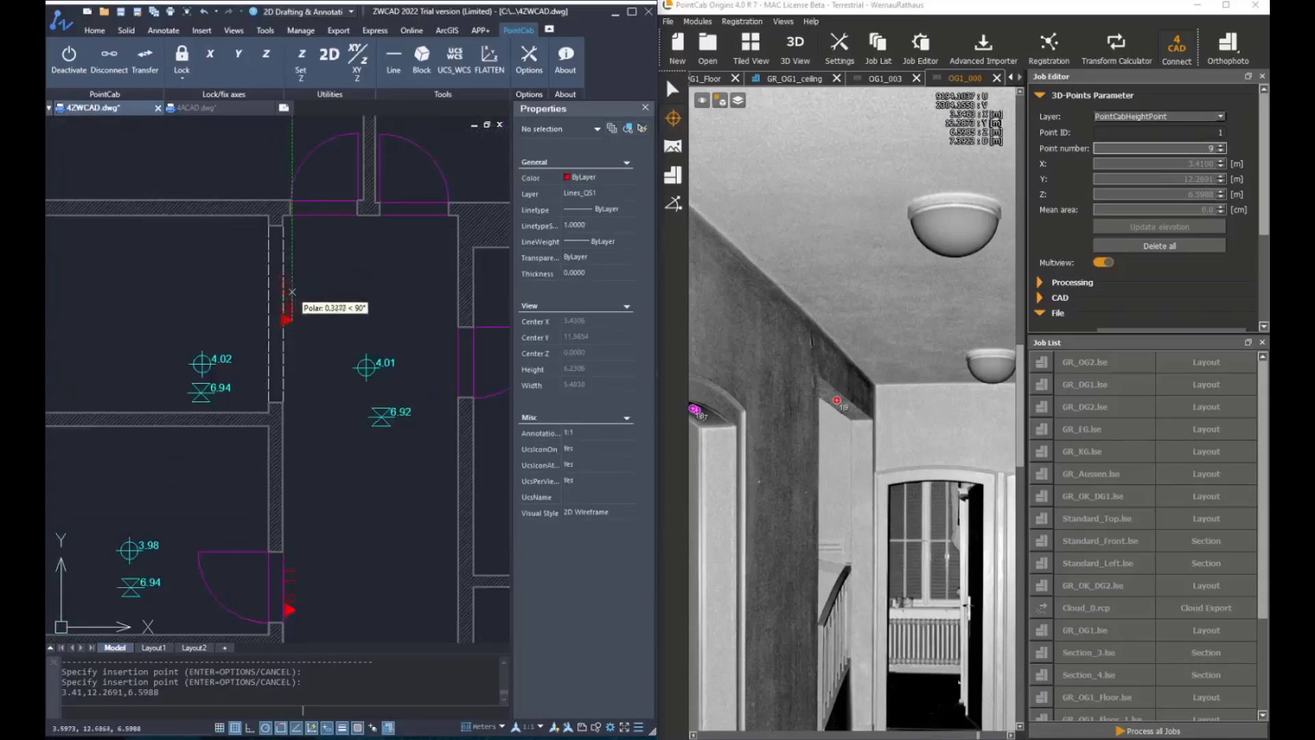
scroll(299, 302, "up", 6)
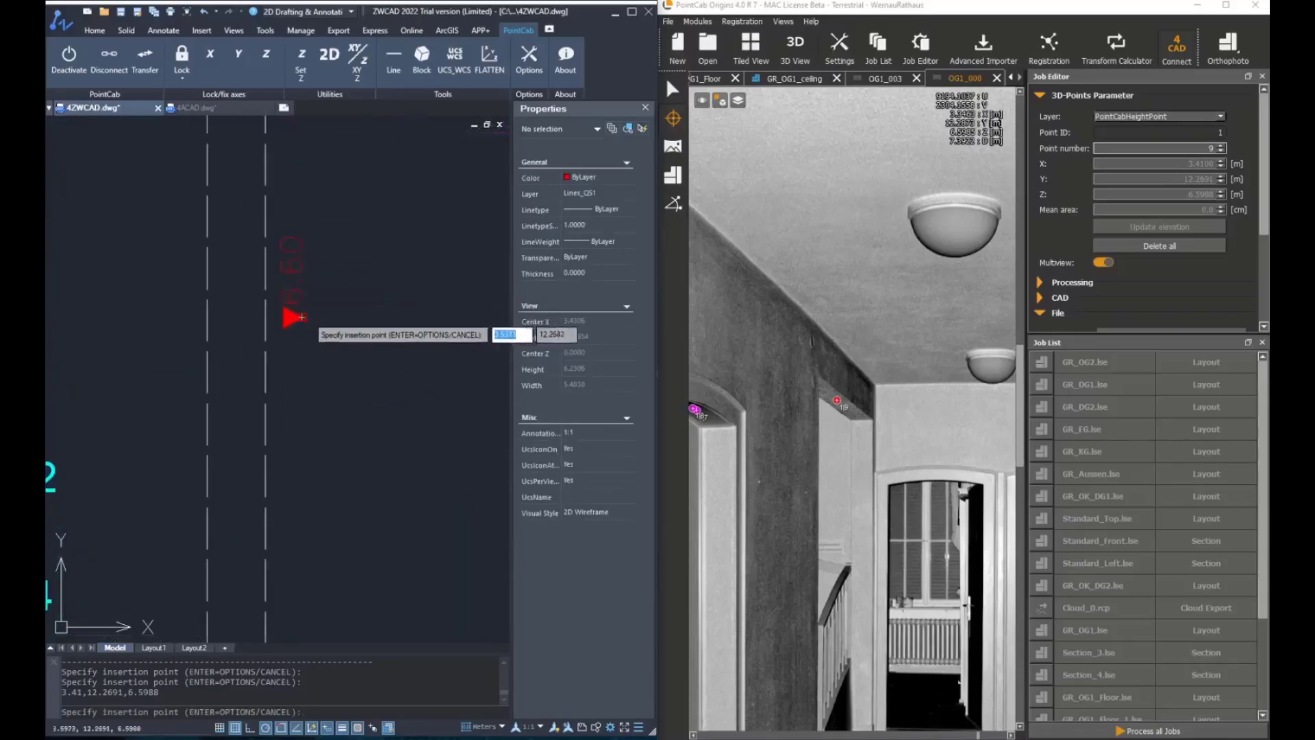
- Cancel the follow-on prompt, pan the plan upward, and start another block insertion
key("Escape")
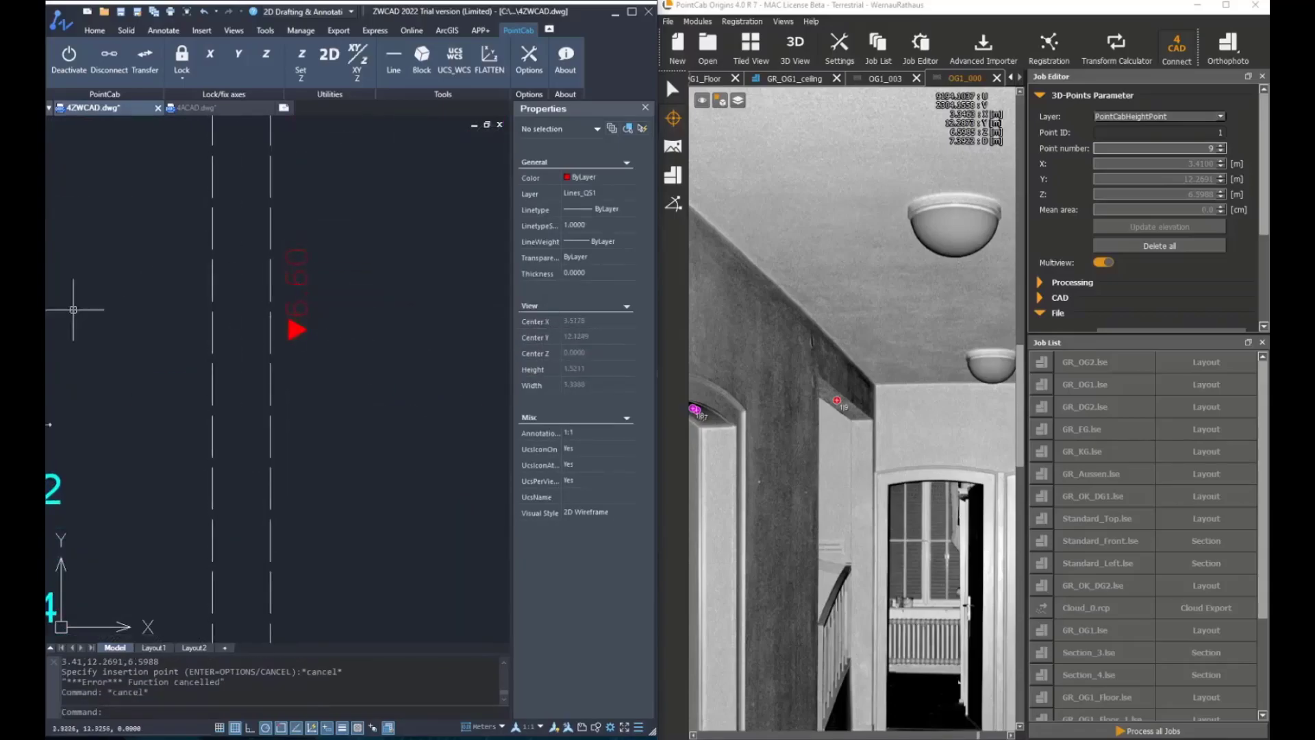
scroll(329, 304, "down", 6)
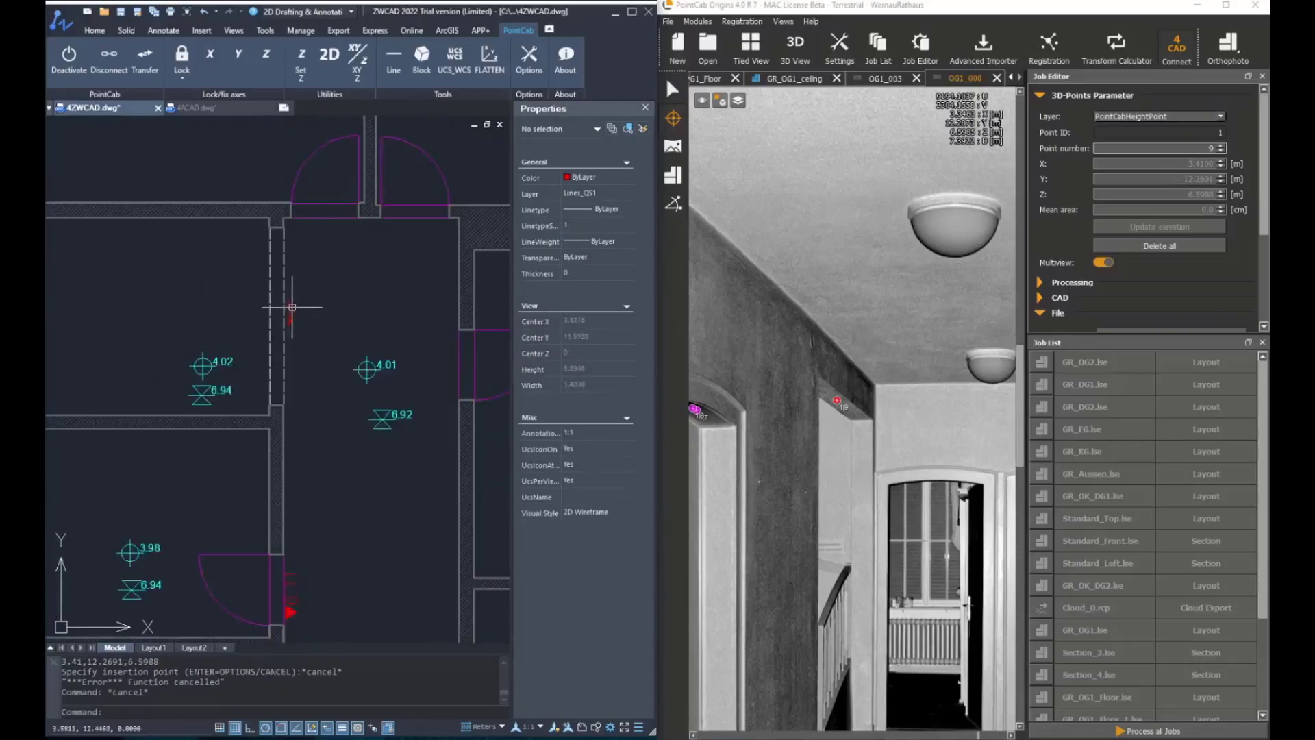
key("Escape")
key("Escape")
scroll(350, 301, "up", 2)
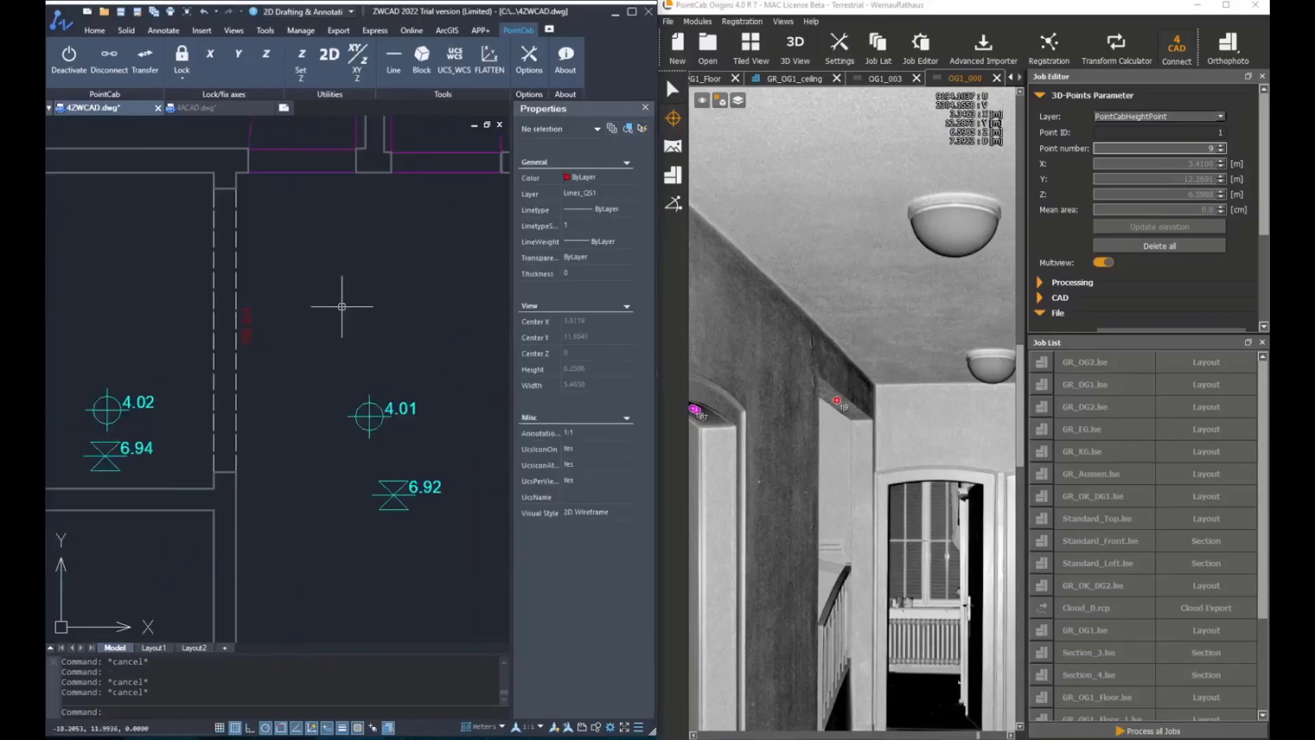
middle_click_drag(341, 374, 343, 263)
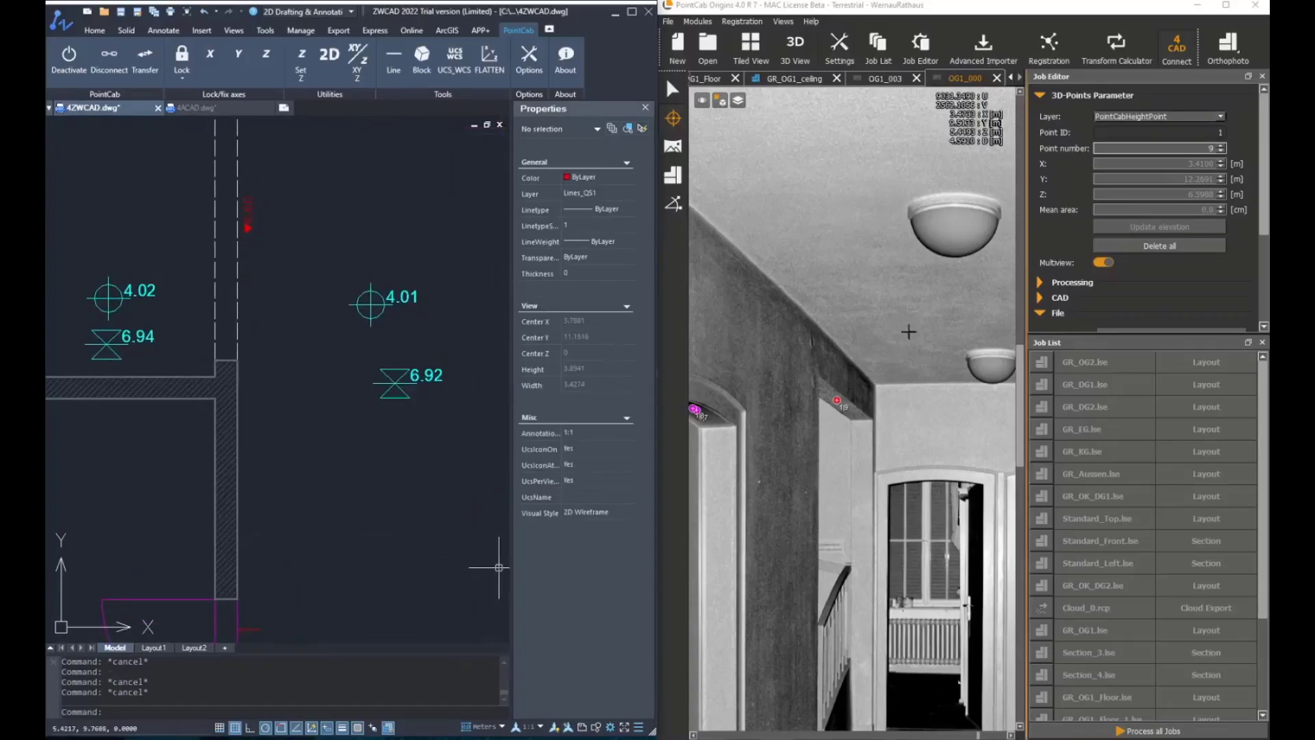
left_click(422, 58)
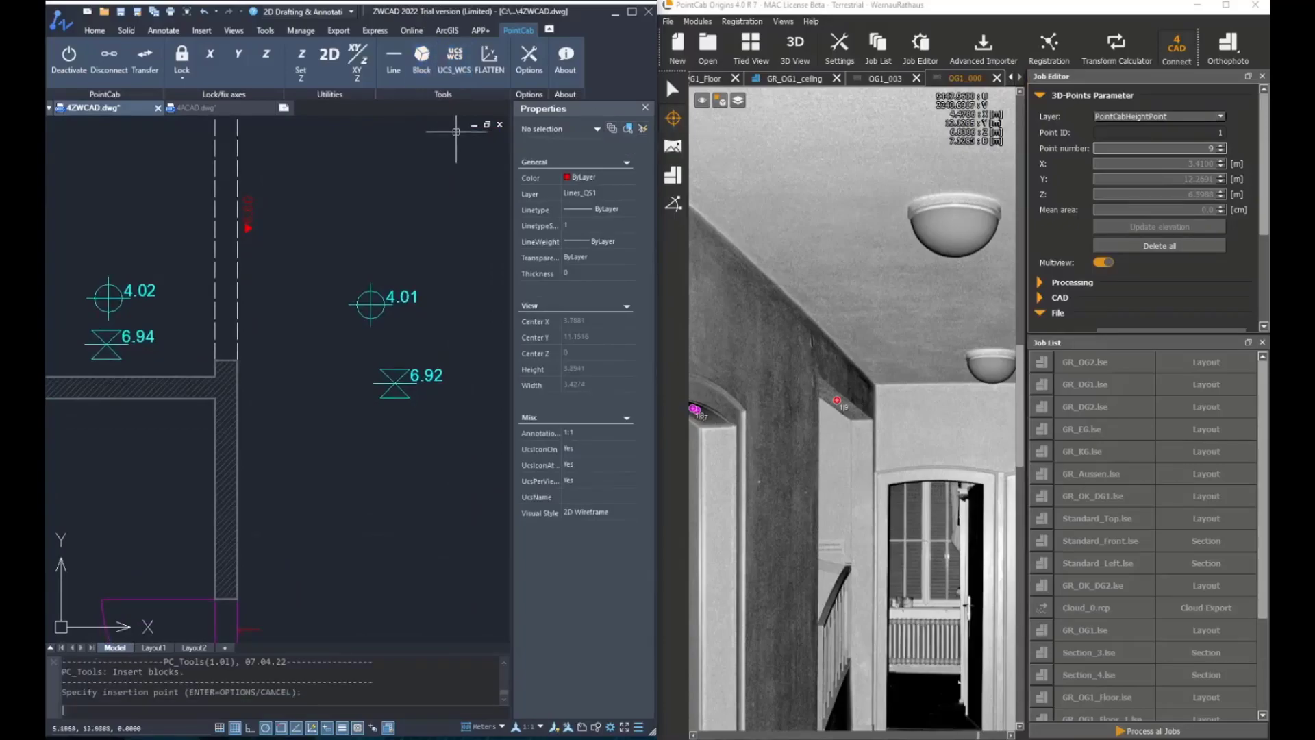
- Place point 10 (Z 6.1127) as a rotate-only 6.11 block at the middle-wall door, then end the command
key("Return")
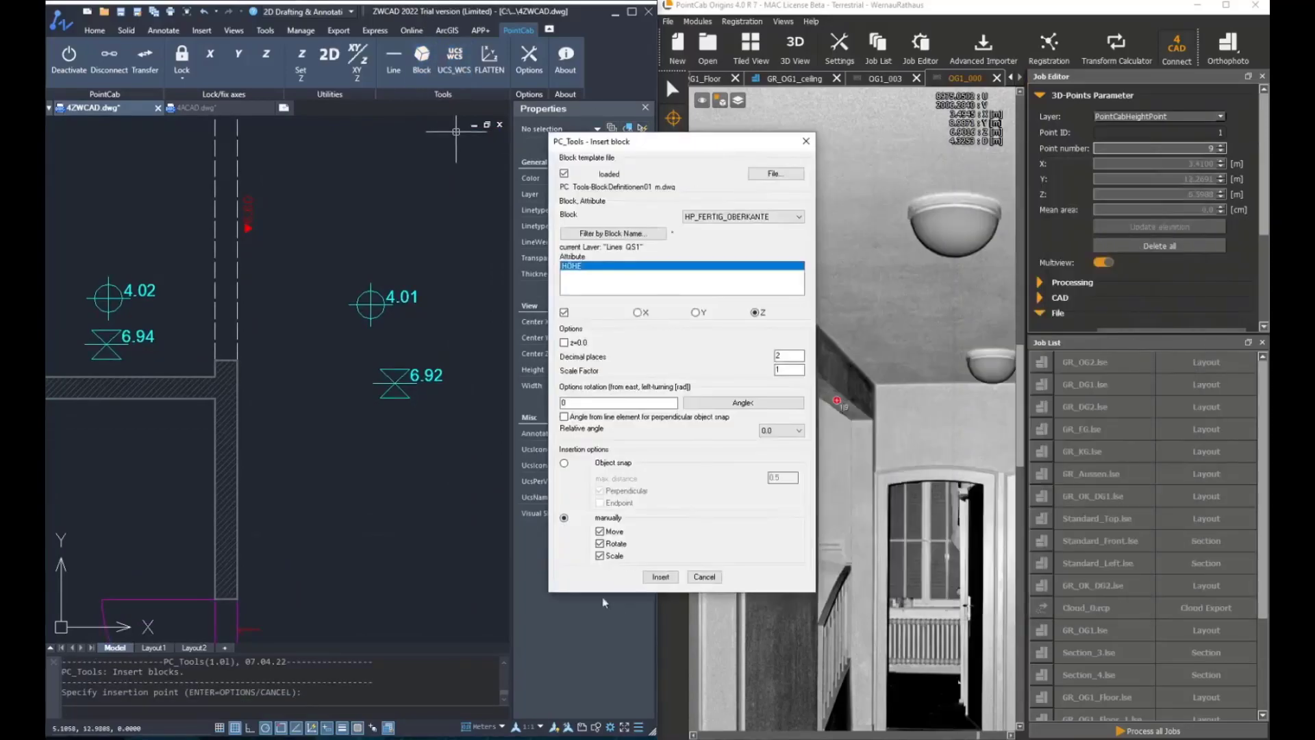
left_click(660, 577)
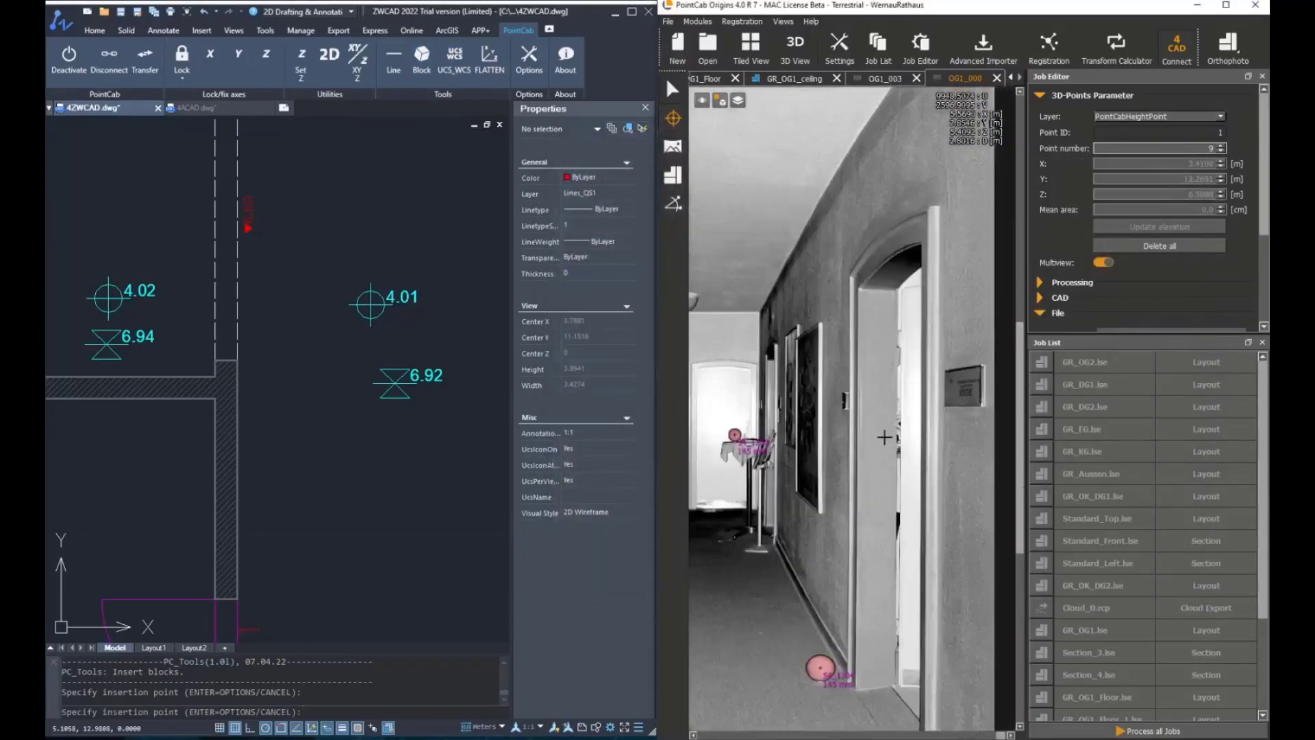
scroll(245, 278, "down", 3)
scroll(317, 433, "up", 2)
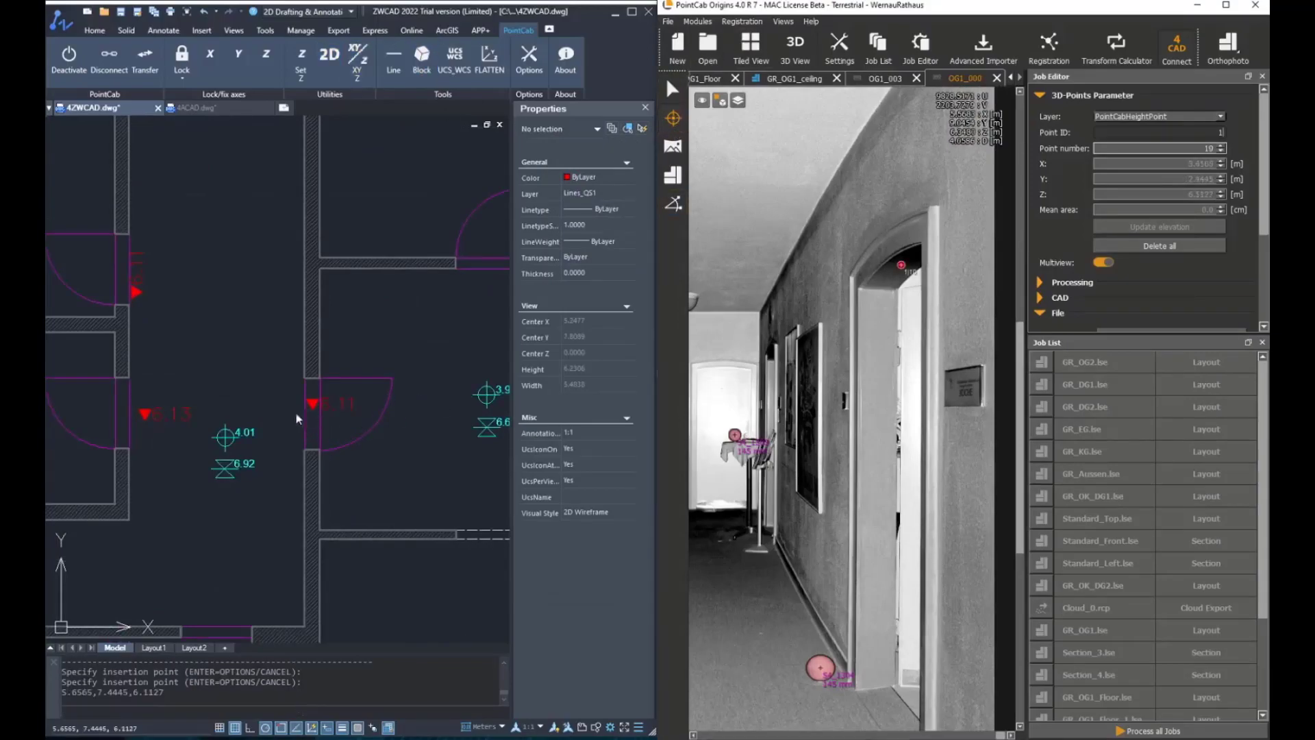
left_click(318, 419)
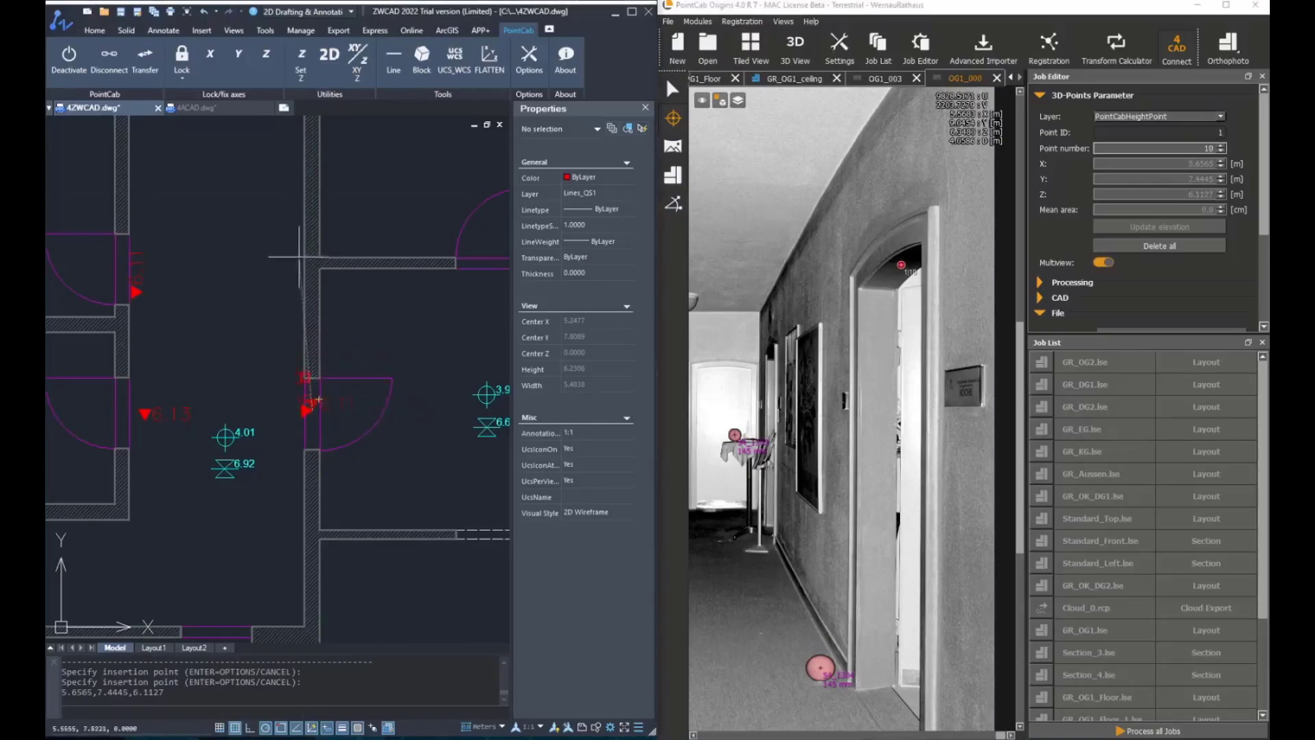
scroll(317, 390, "up", 2)
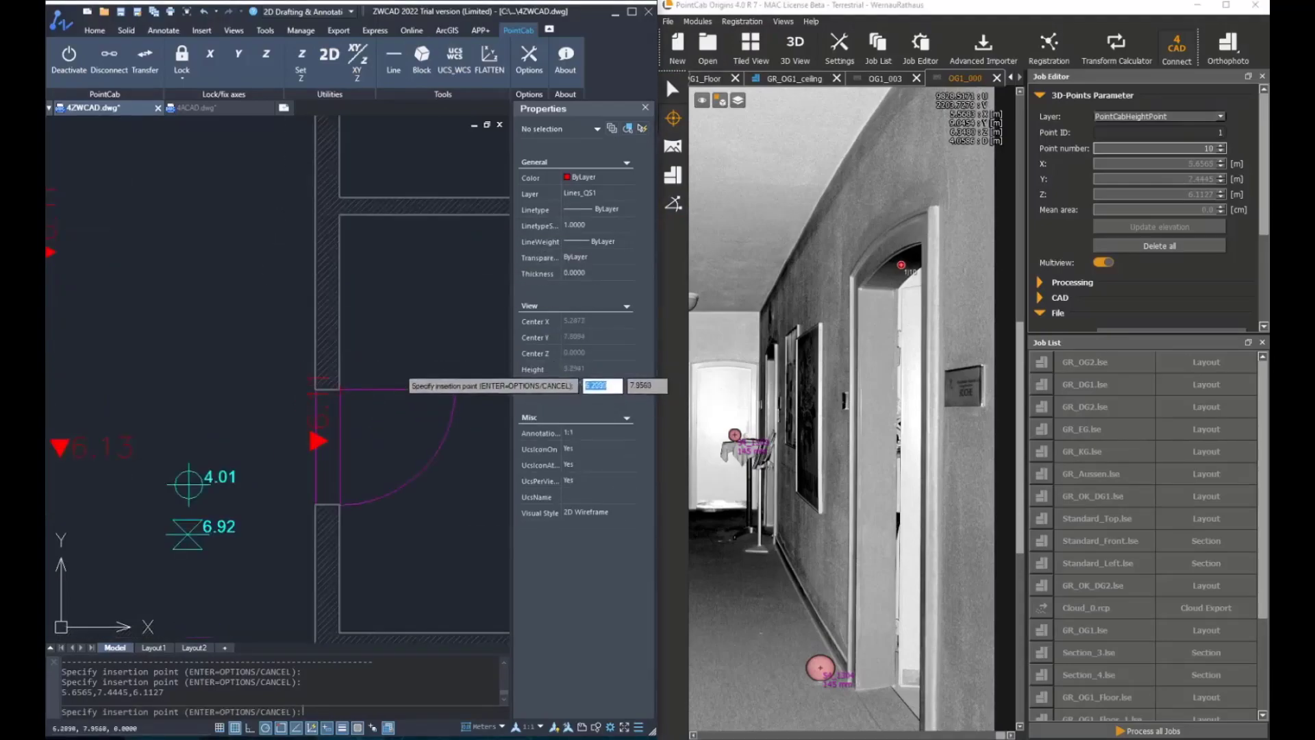
key("Escape")
scroll(379, 425, "down", 2)
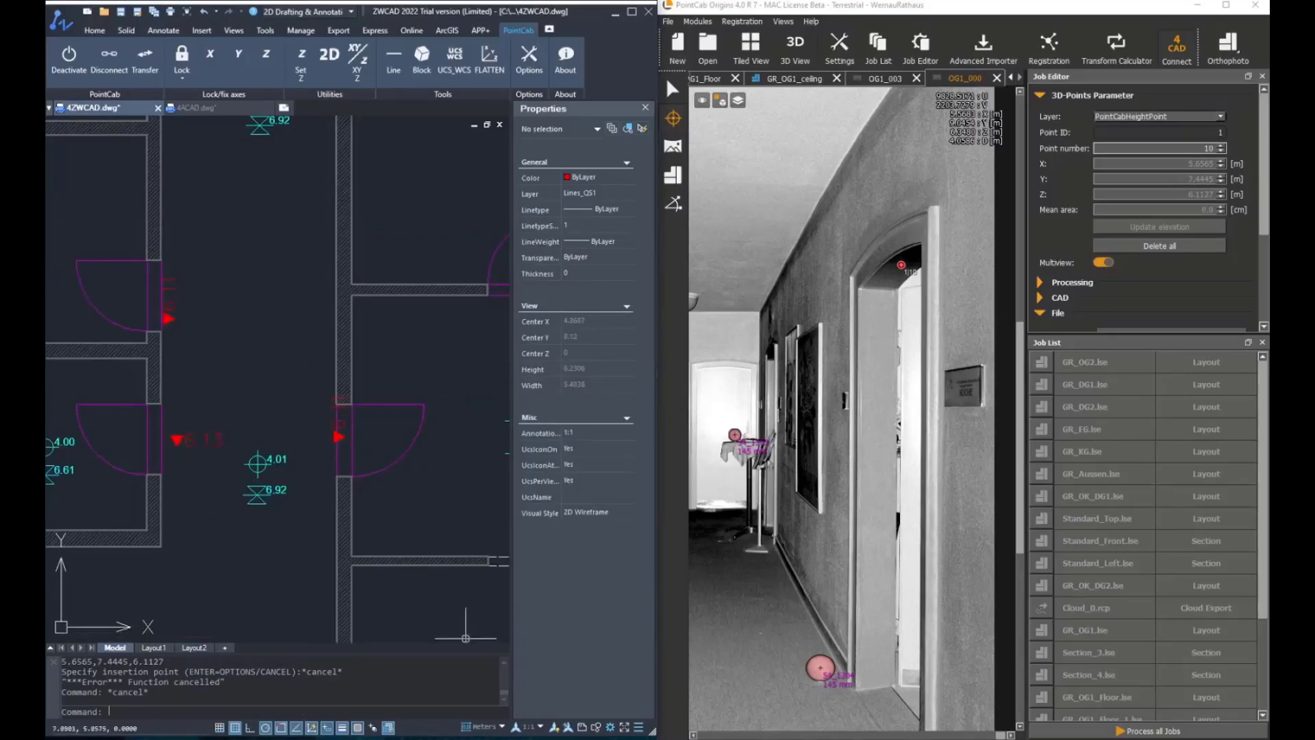